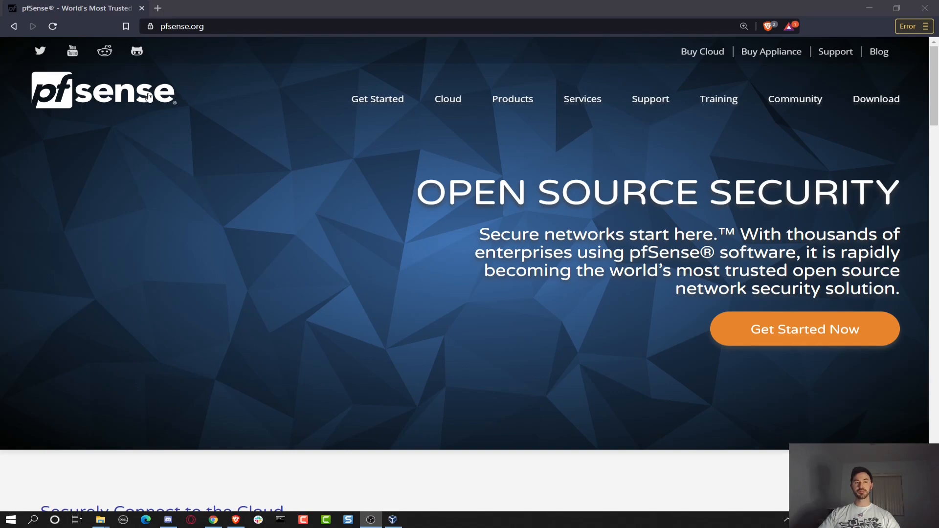
# Open the pfSense download page and highlight the latest stable version, 2.5.0.
pyautogui.click(876, 99)
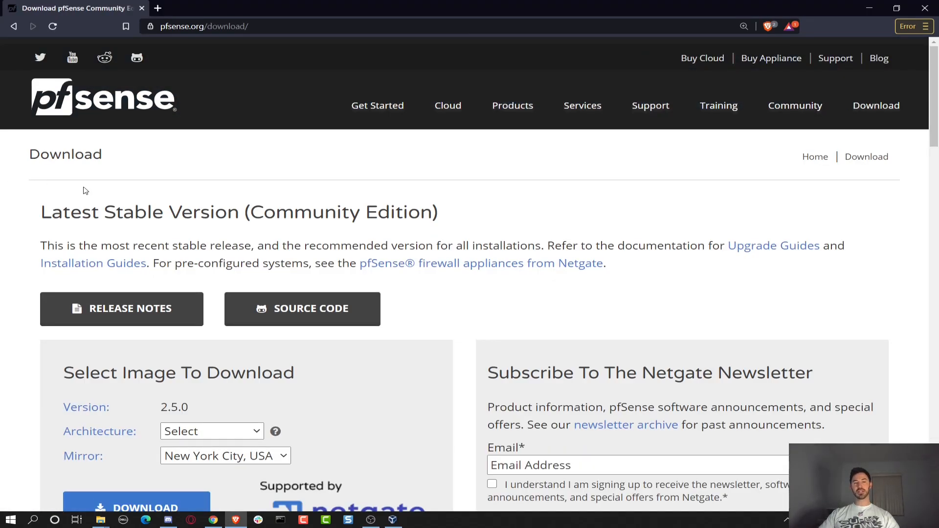
pyautogui.scroll(-1, 86, 193)
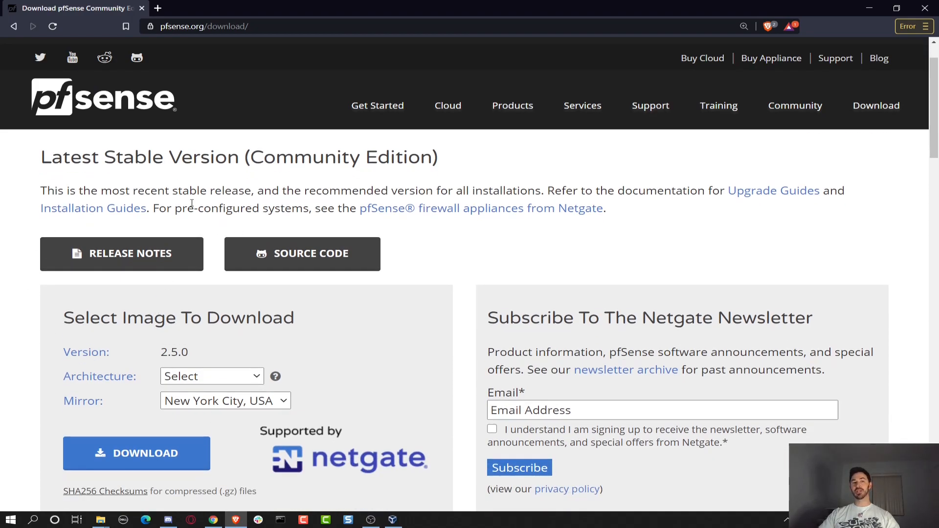
pyautogui.moveTo(41, 157); pyautogui.dragTo(299, 171)
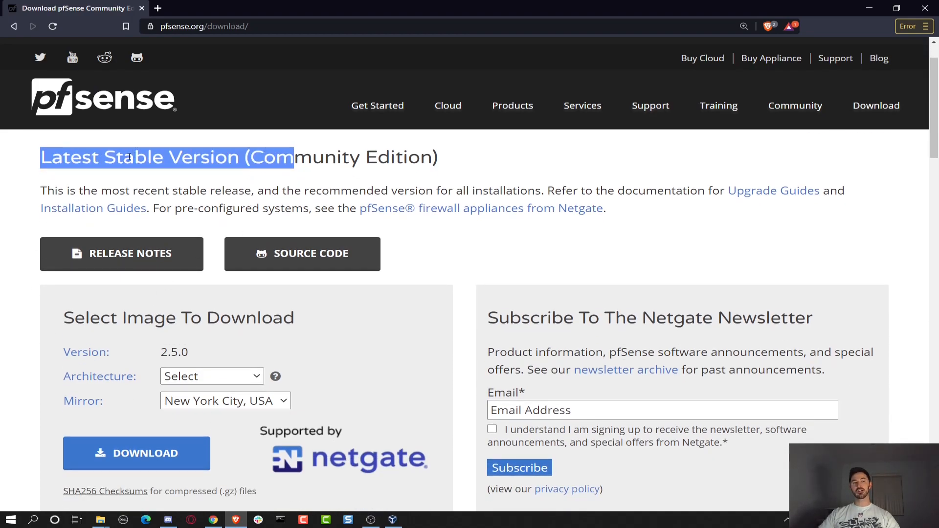
pyautogui.scroll(-2, 71, 168)
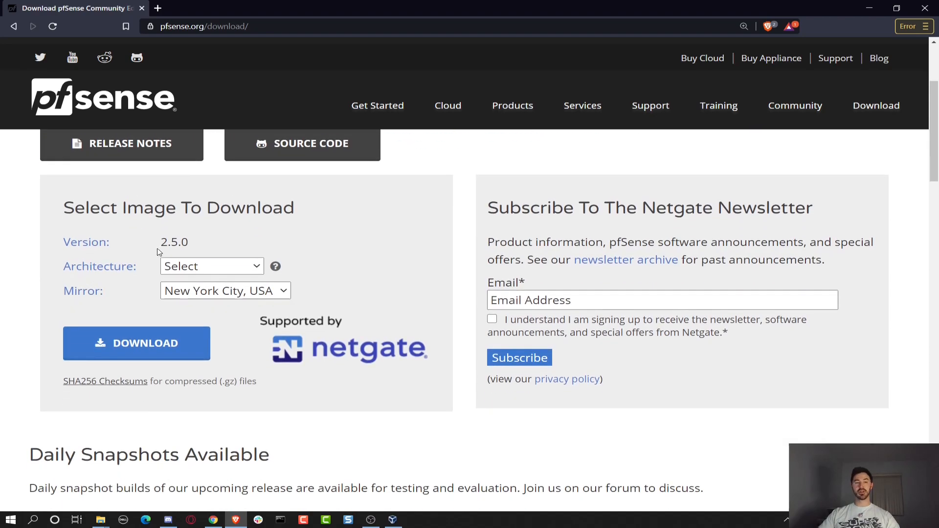
pyautogui.moveTo(159, 250); pyautogui.dragTo(213, 248)
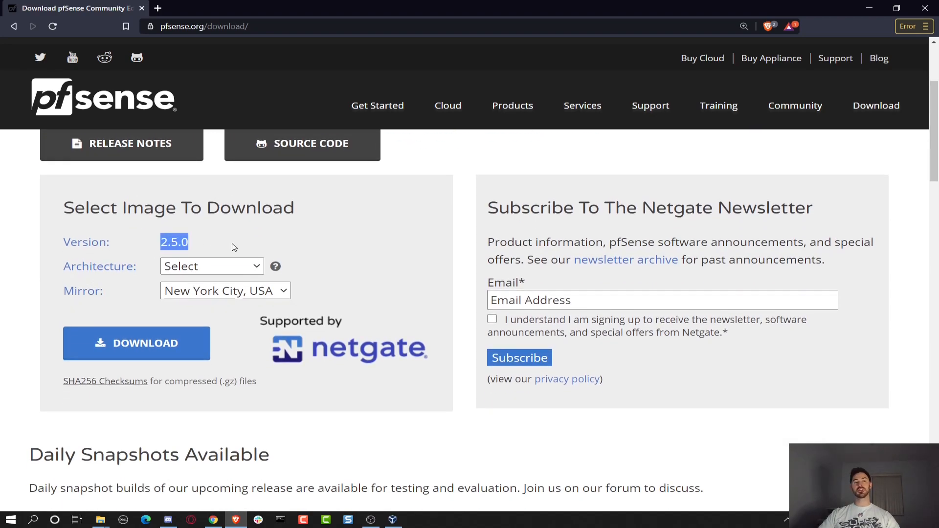
# Choose AMD64 (64-bit) architecture and the DVD Image (ISO) Installer, then start the download.
pyautogui.click(220, 266)
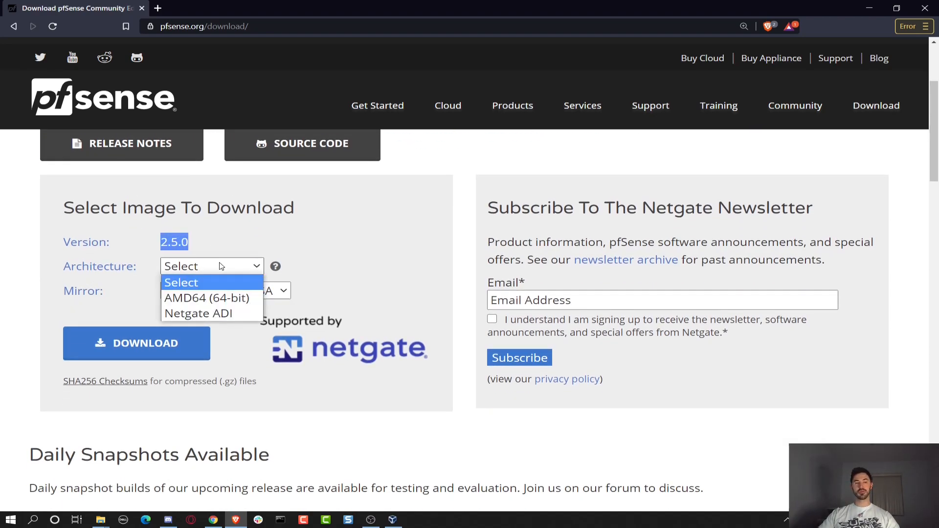
pyautogui.click(222, 298)
pyautogui.click(224, 293)
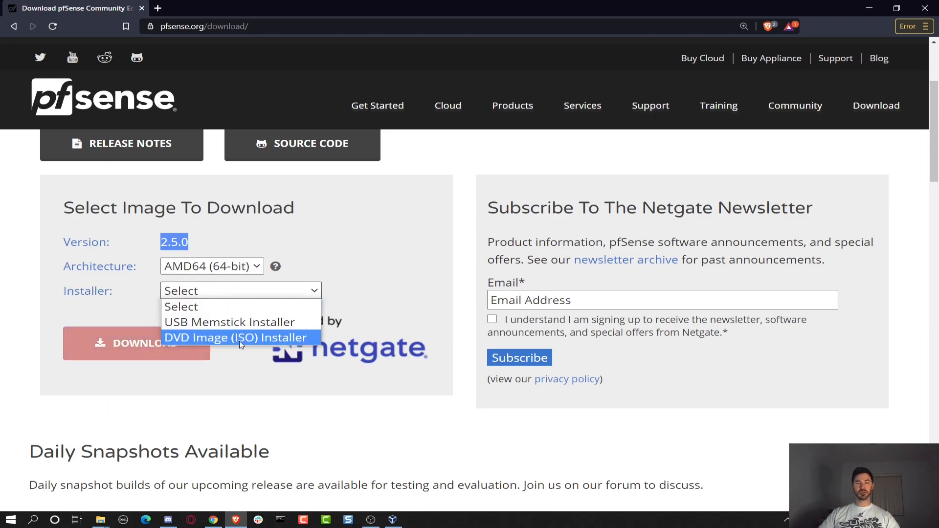
pyautogui.click(240, 339)
pyautogui.click(206, 382)
# Check the 505,326 KB pfSense-CE-2.5.0-RELEASE-amd64 ISO in _TEMP, then minimize Explorer and the browser.
pyautogui.moveTo(108, 518)
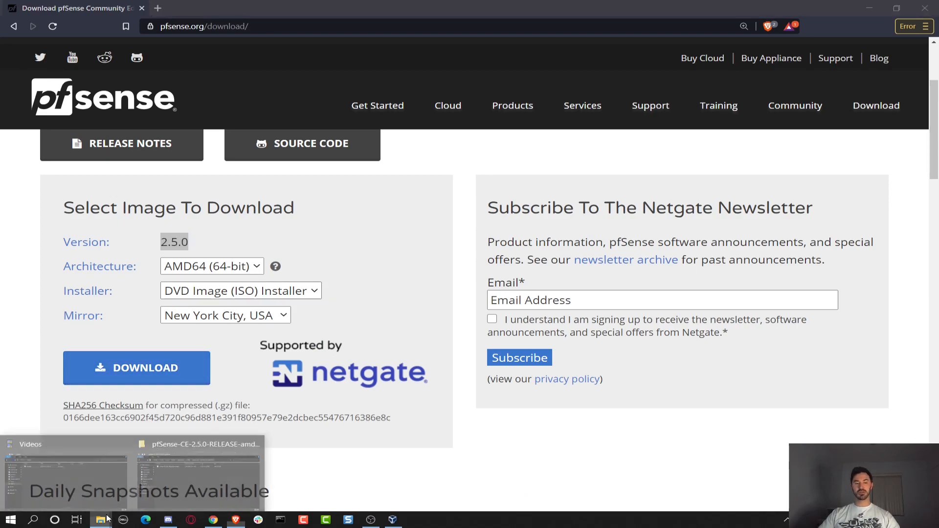
pyautogui.click(198, 477)
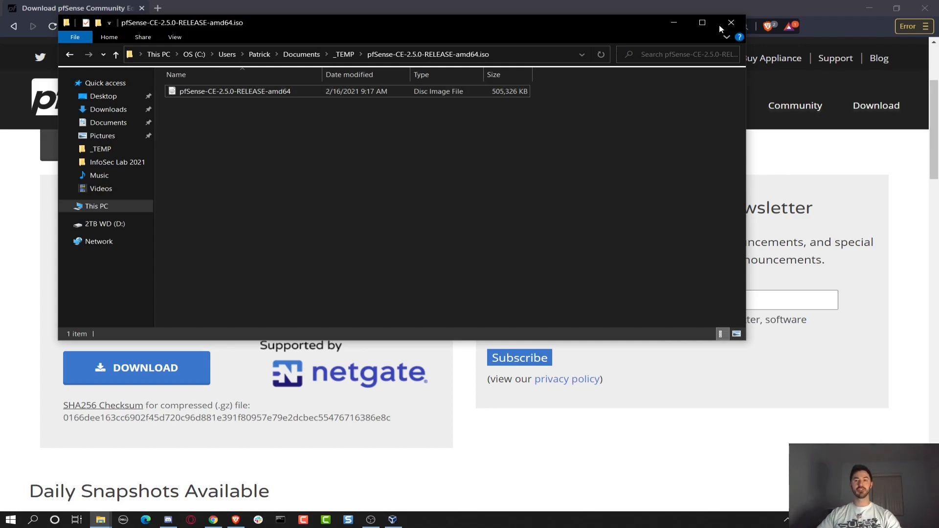
pyautogui.click(678, 24)
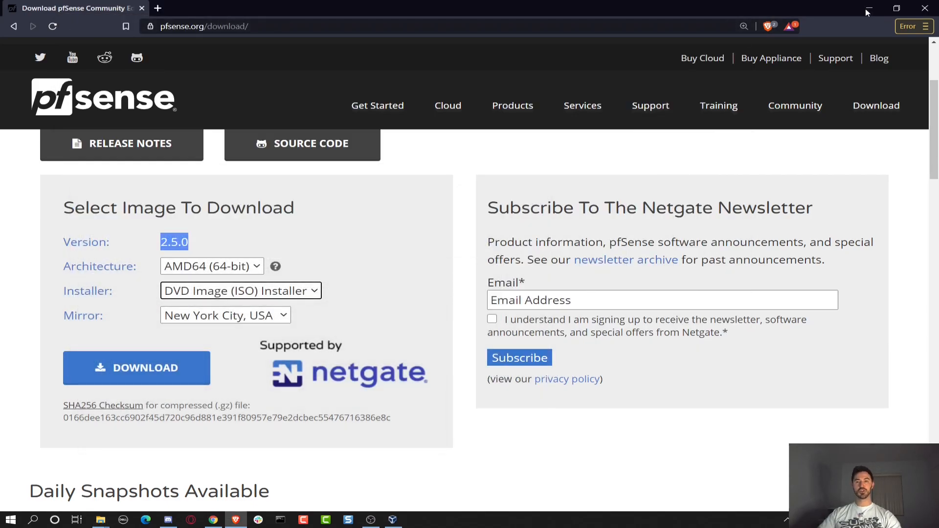
pyautogui.click(871, 9)
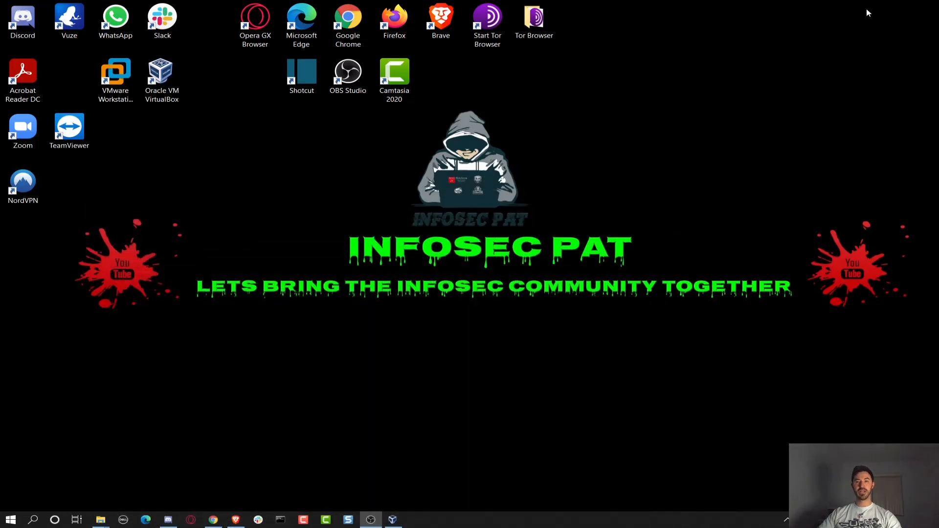
# Start a new VirtualBox machine named pfsense-FW01 with type BSD, version FreeBSD (64-bit).
pyautogui.click(394, 520)
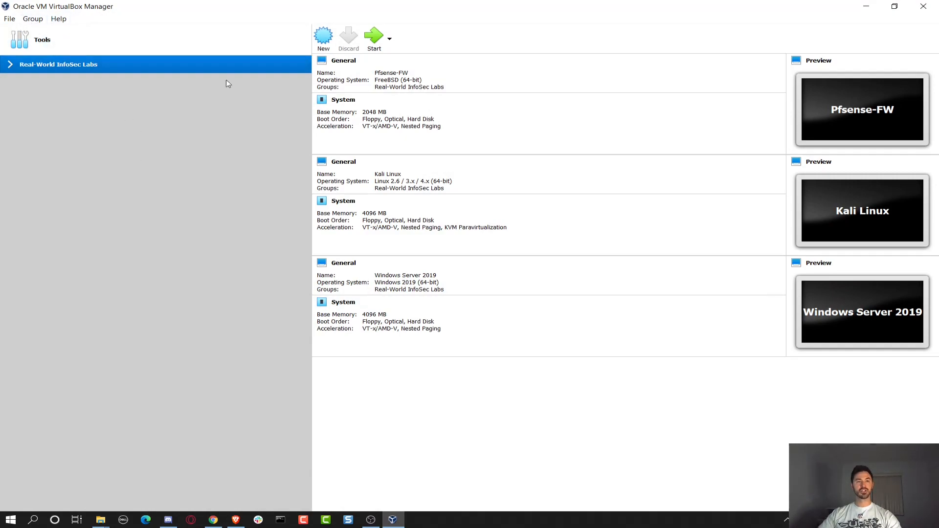
pyautogui.click(324, 36)
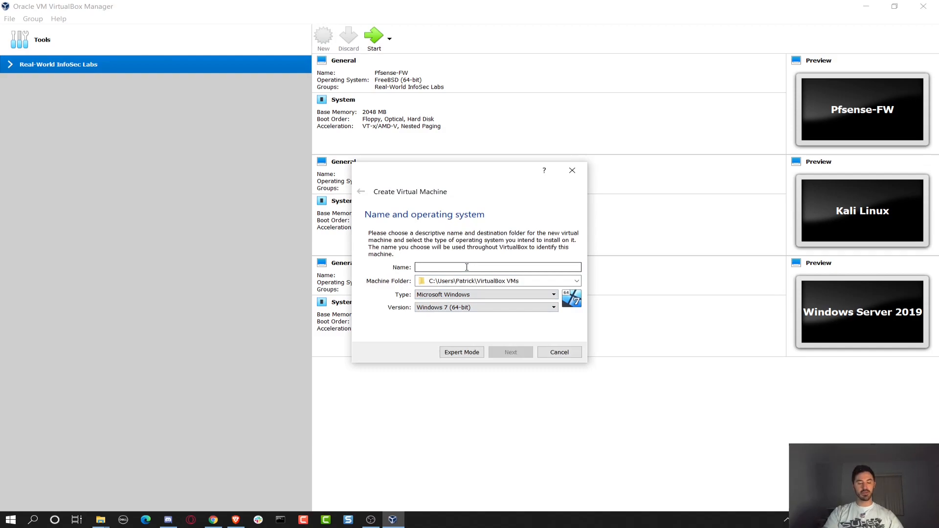
pyautogui.write('pfsen')
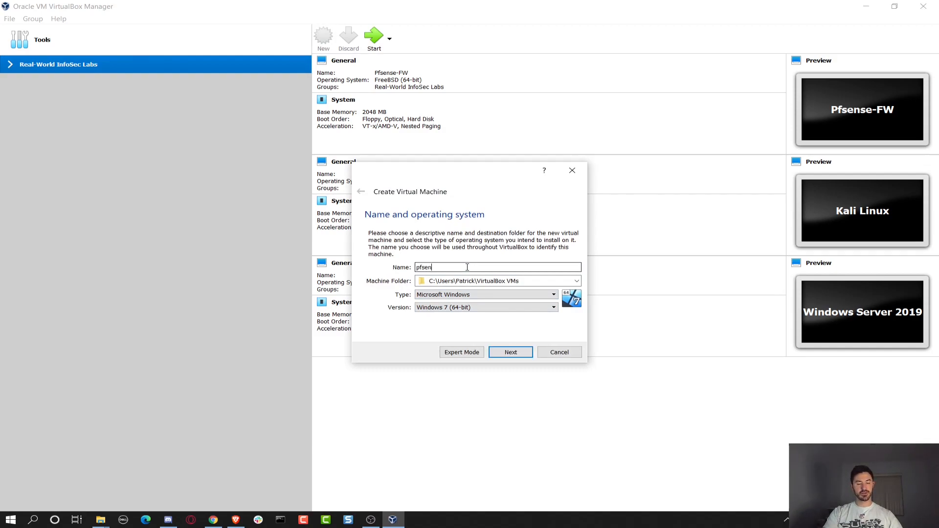
pyautogui.write('se-FW01')
pyautogui.click(464, 296)
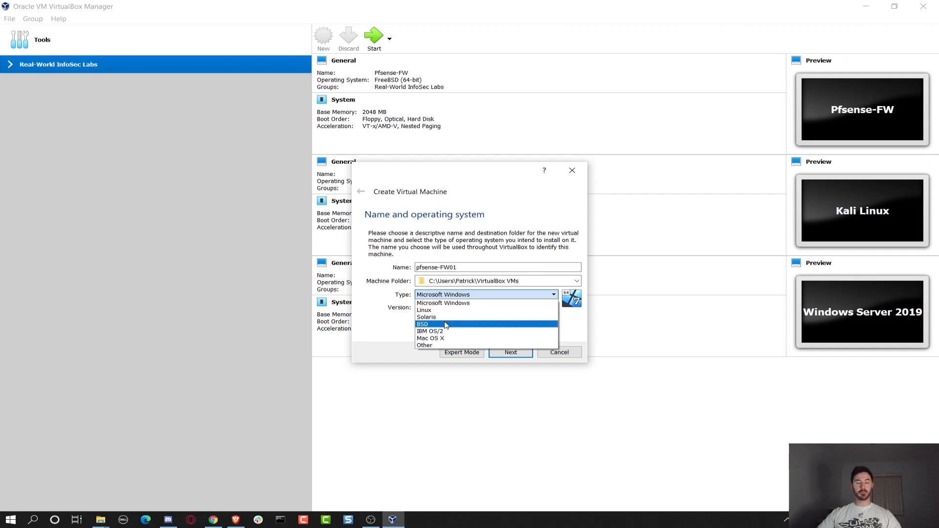
pyautogui.click(446, 325)
pyautogui.click(447, 308)
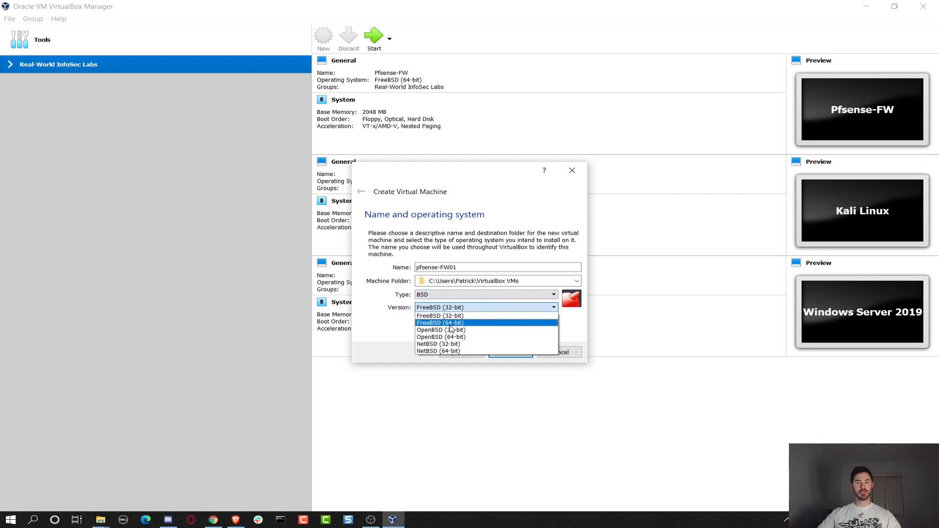
pyautogui.click(450, 323)
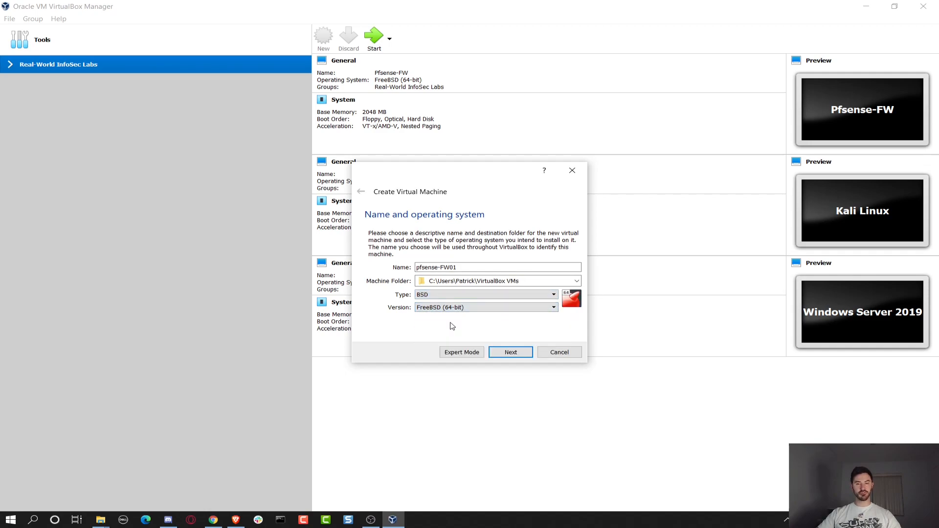
# Keep 1024 MB memory and create a 16 GB dynamically allocated VDI disk.
pyautogui.click(512, 355)
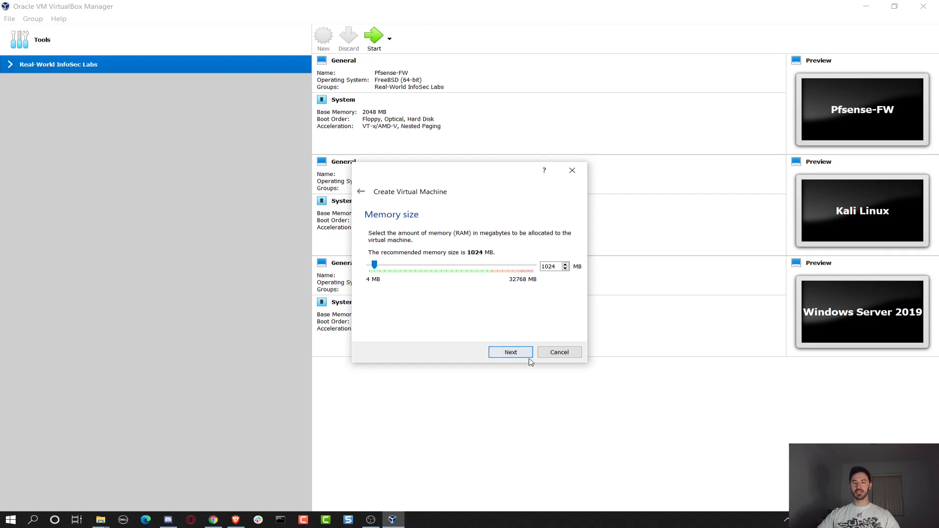
pyautogui.click(510, 353)
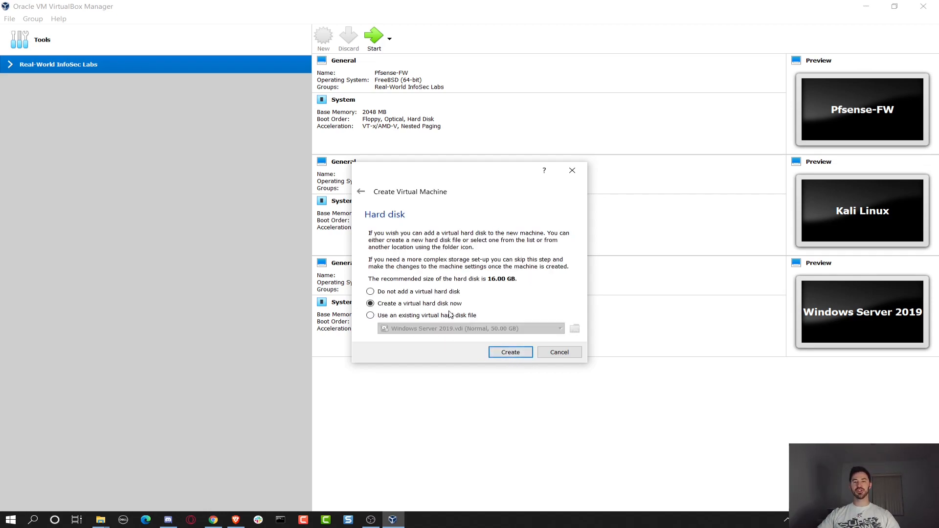
pyautogui.click(509, 354)
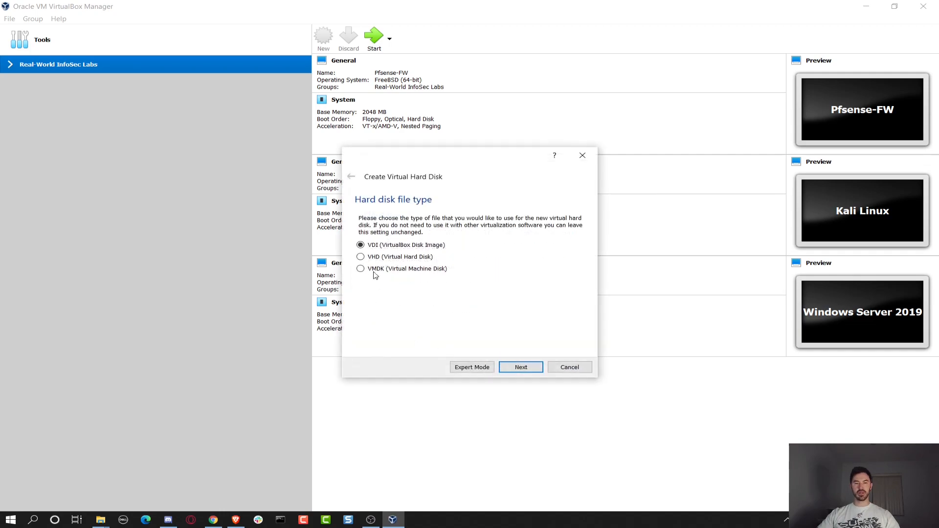
pyautogui.click(521, 368)
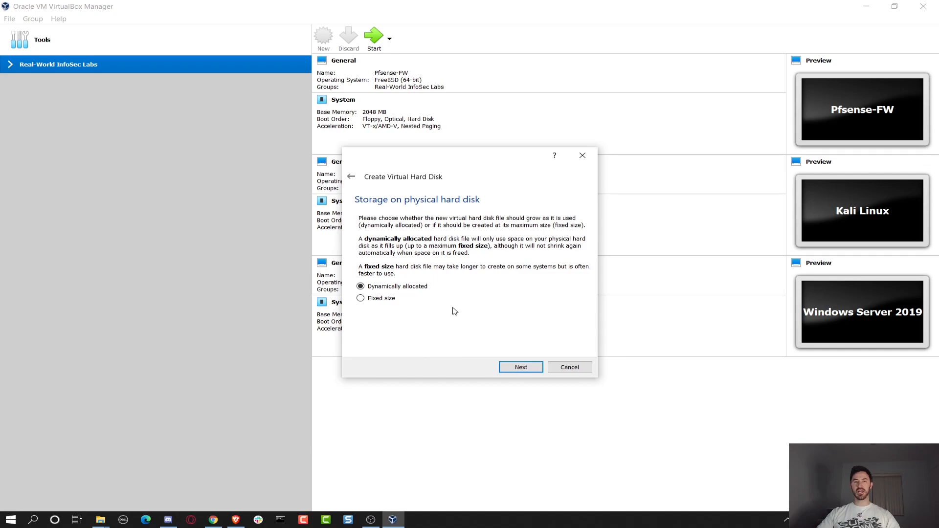
pyautogui.click(509, 368)
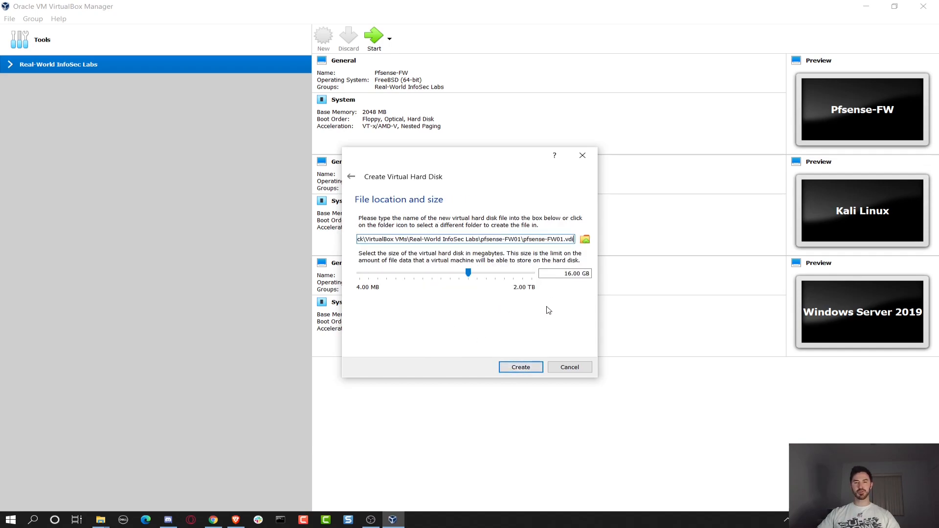
pyautogui.click(519, 374)
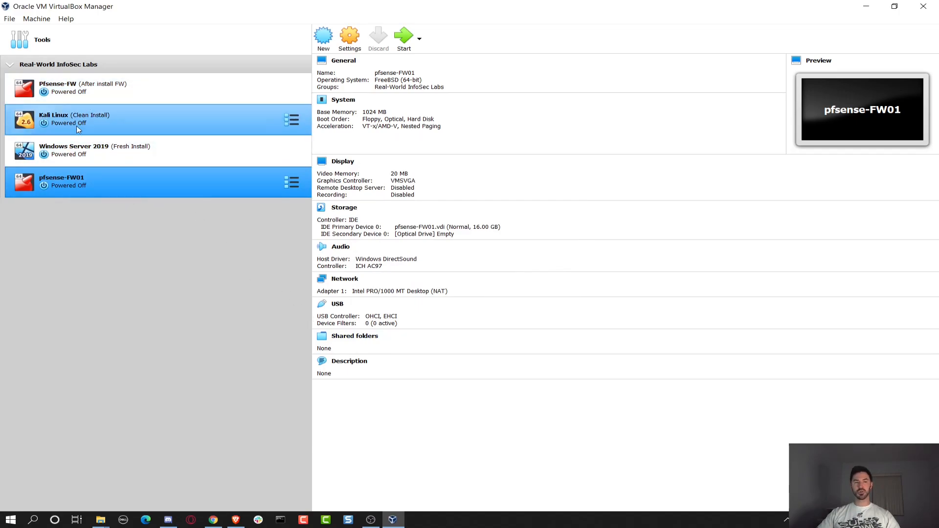
# Open the Settings of pfsense-FW01 from its context menu.
pyautogui.rightClick(104, 180)
pyautogui.click(121, 185)
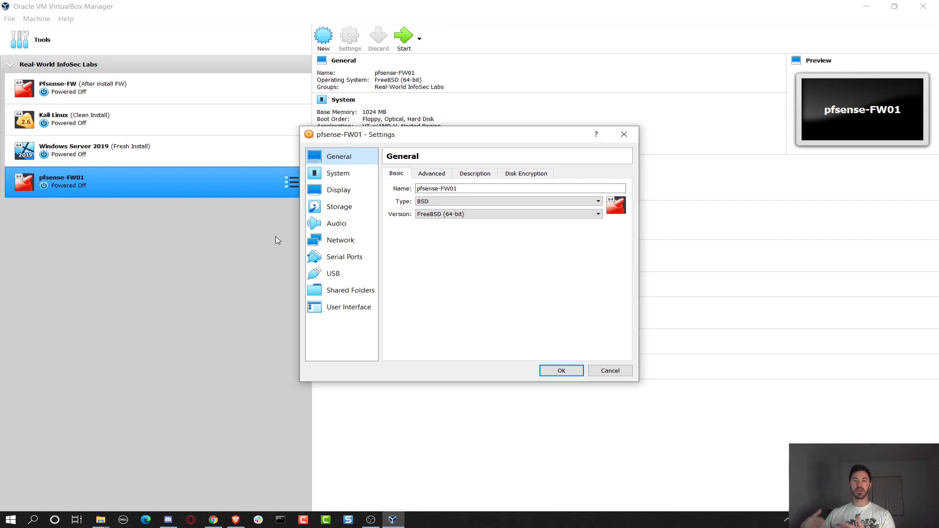
# Attach Adapter 1 to the NAT Network 'Infosec Lab Network'.
pyautogui.click(319, 243)
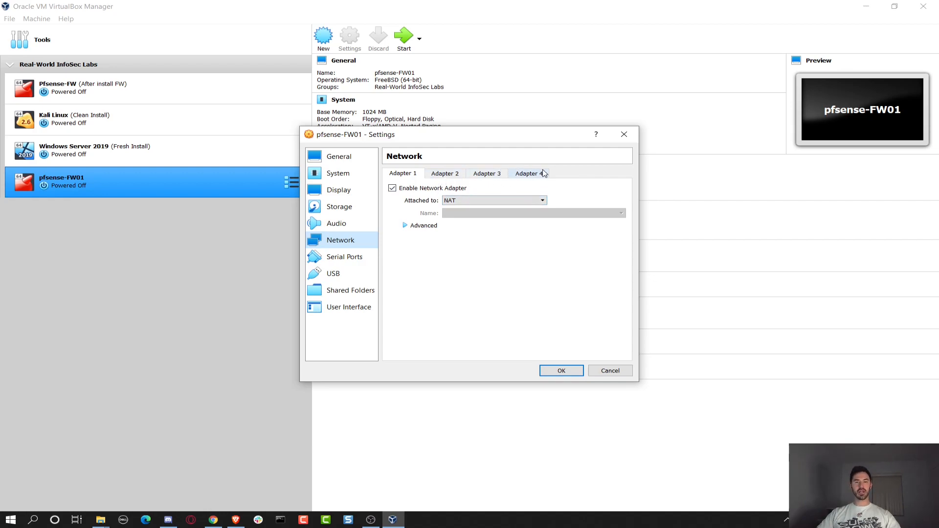
pyautogui.click(457, 200)
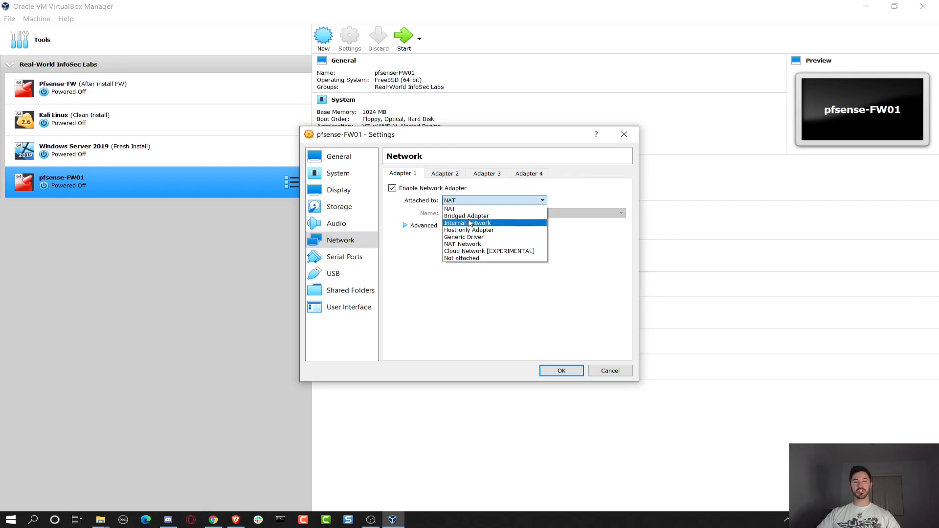
pyautogui.click(477, 244)
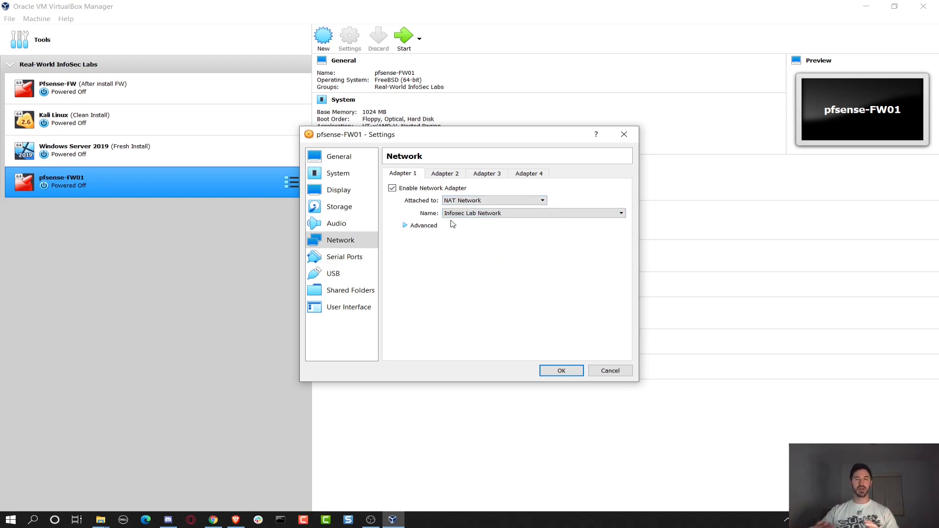
# Enable Adapter 2 as a Host-only Adapter and save the network settings.
pyautogui.click(447, 176)
pyautogui.click(428, 189)
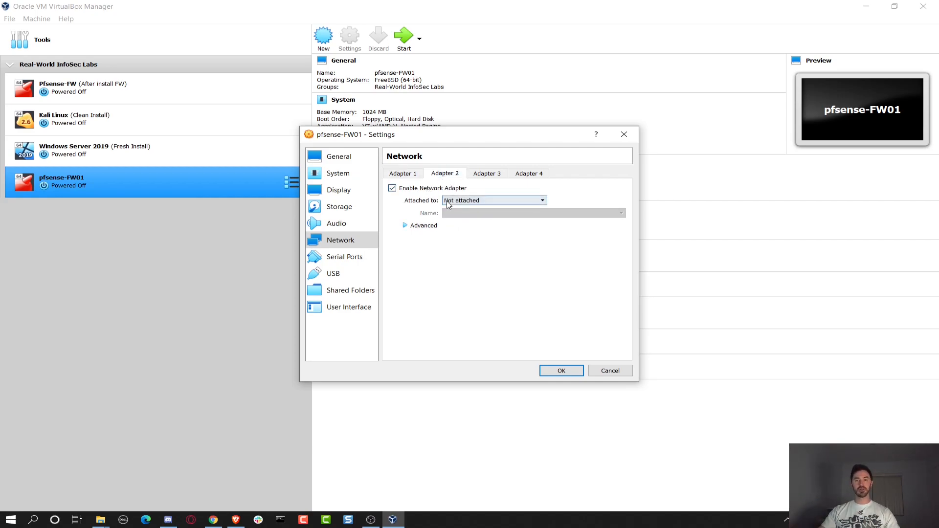
pyautogui.click(494, 201)
pyautogui.click(463, 236)
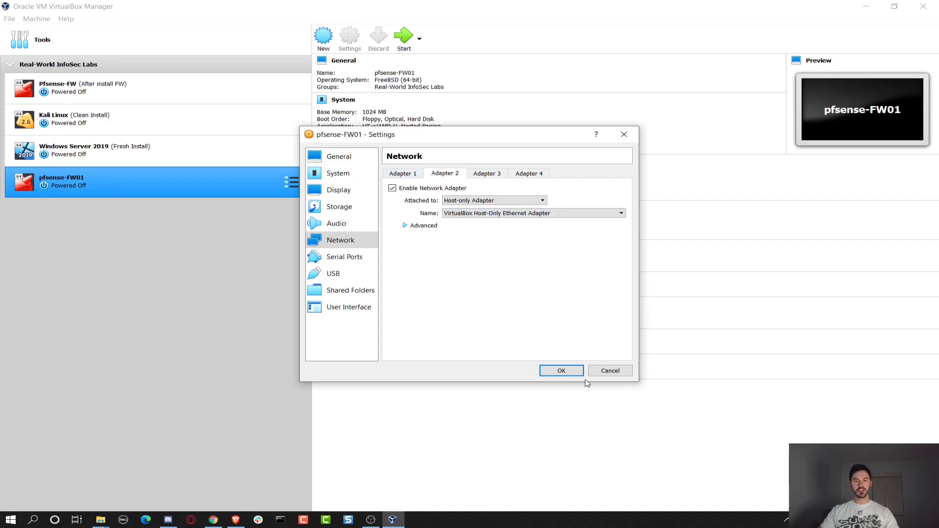
pyautogui.click(562, 371)
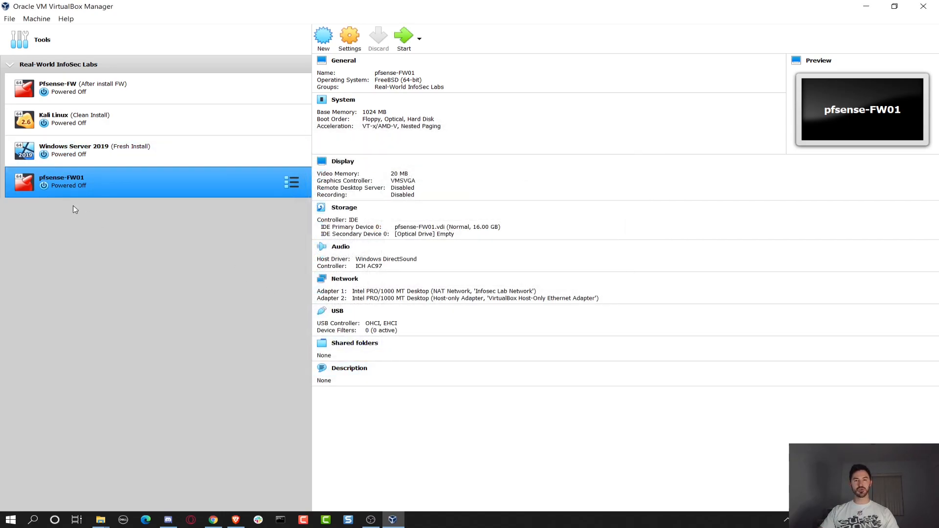
# Add a new NAT network in the VirtualBox Preferences and open its details.
pyautogui.click(72, 35)
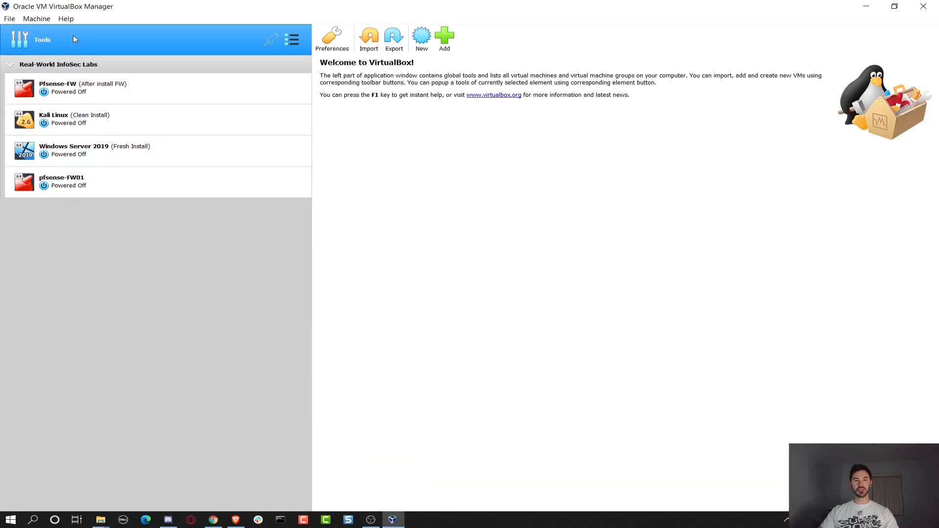
pyautogui.click(331, 41)
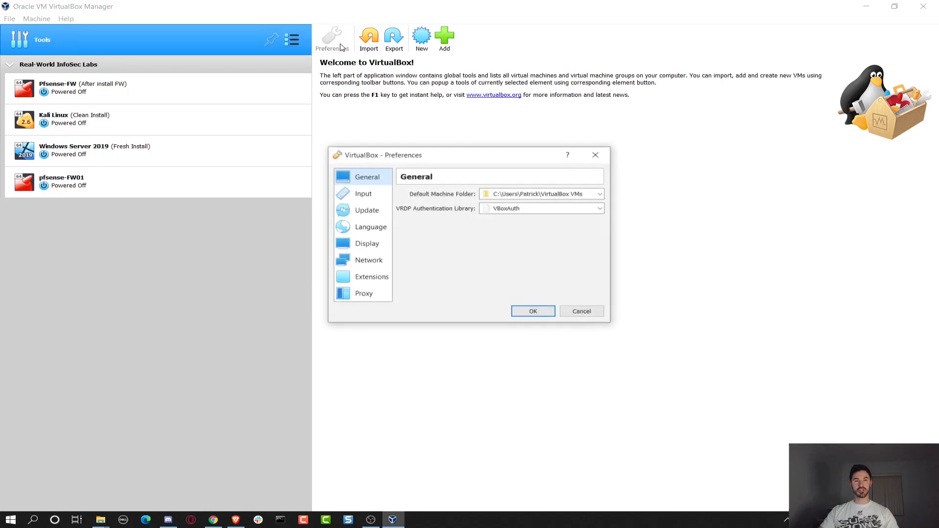
pyautogui.click(371, 260)
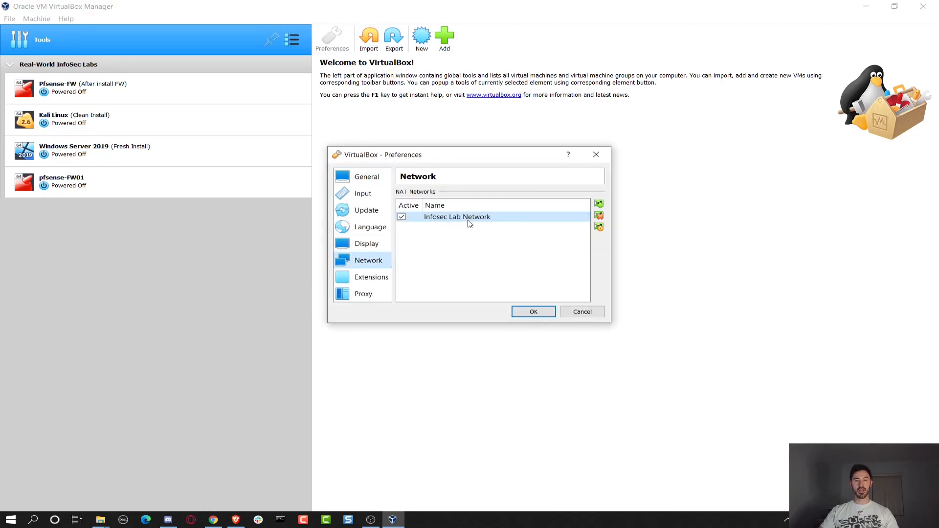
pyautogui.click(598, 205)
pyautogui.click(478, 230)
pyautogui.click(597, 229)
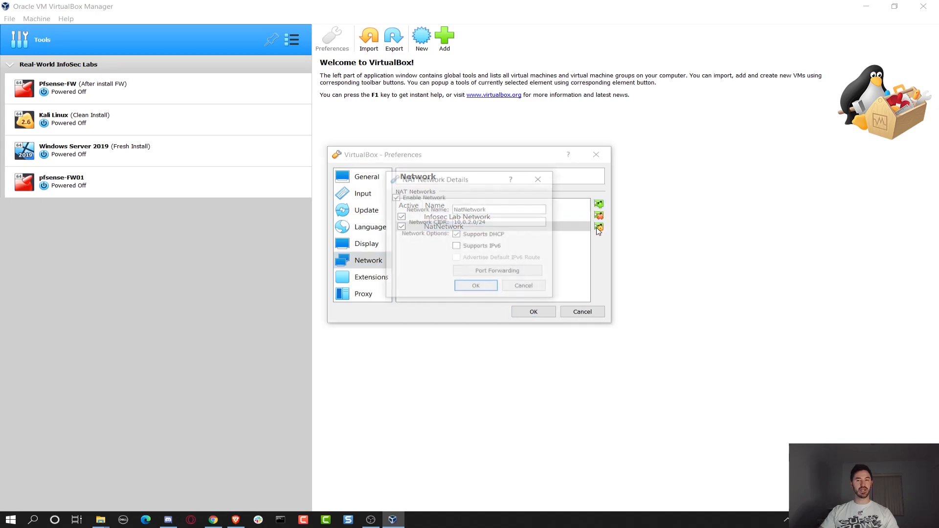
# Rename the network Pat-new with CIDR 192.168.100.0/24 and save the preferences.
pyautogui.moveTo(489, 210); pyautogui.dragTo(436, 213)
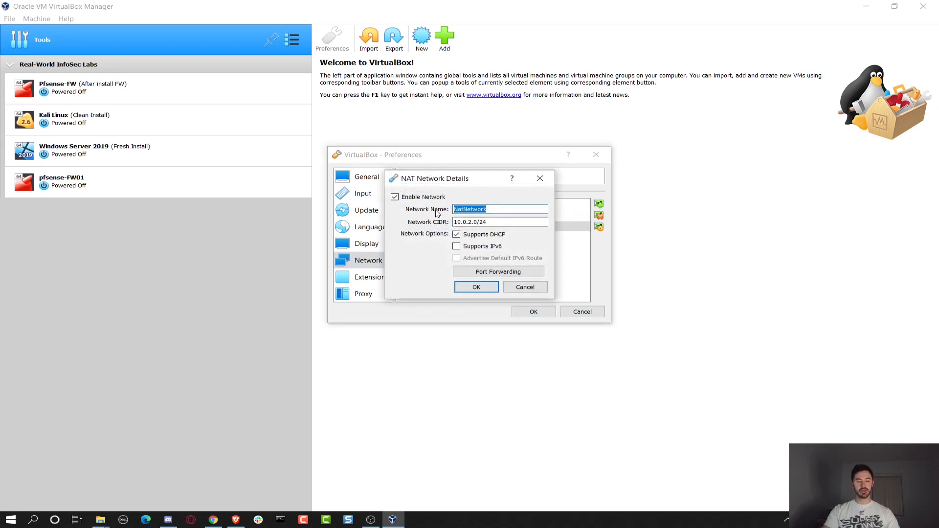
pyautogui.write('Pat-new')
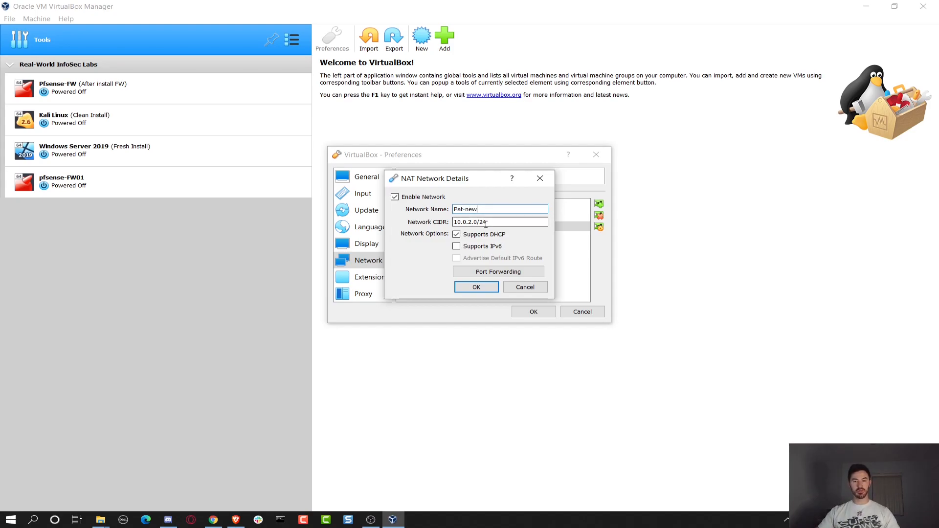
pyautogui.moveTo(474, 221); pyautogui.dragTo(383, 227)
pyautogui.write('192')
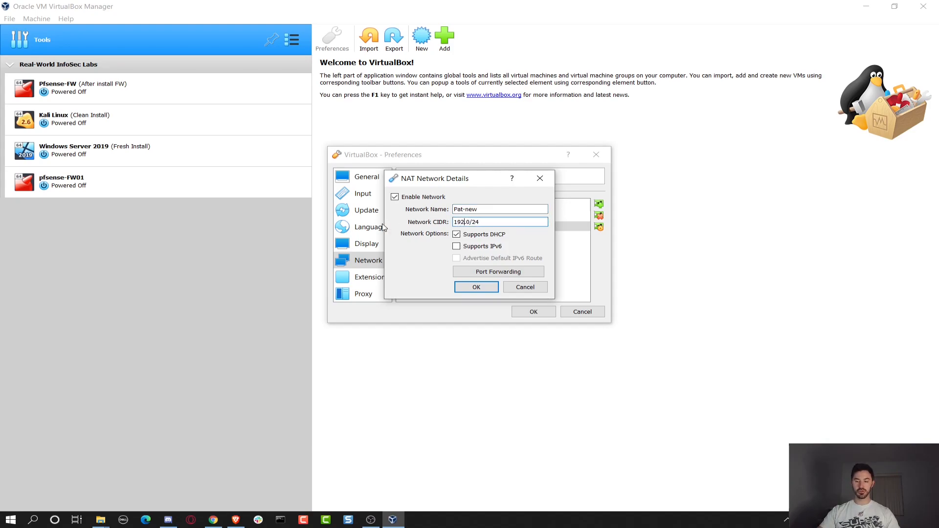
pyautogui.write('.168.100')
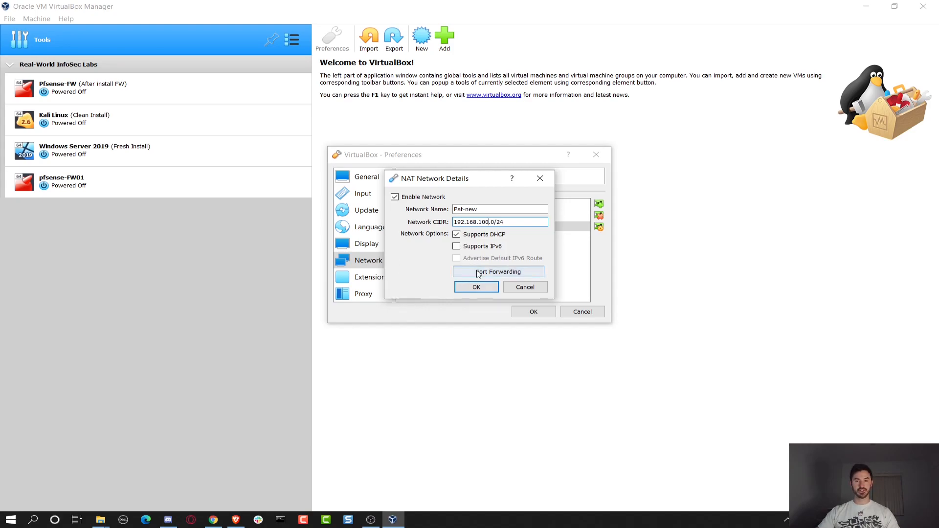
pyautogui.click(472, 289)
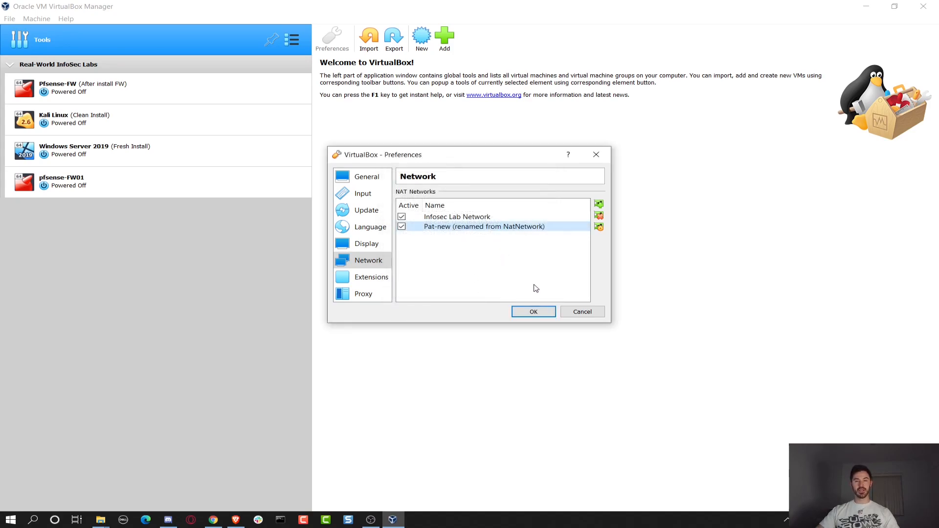
pyautogui.click(528, 314)
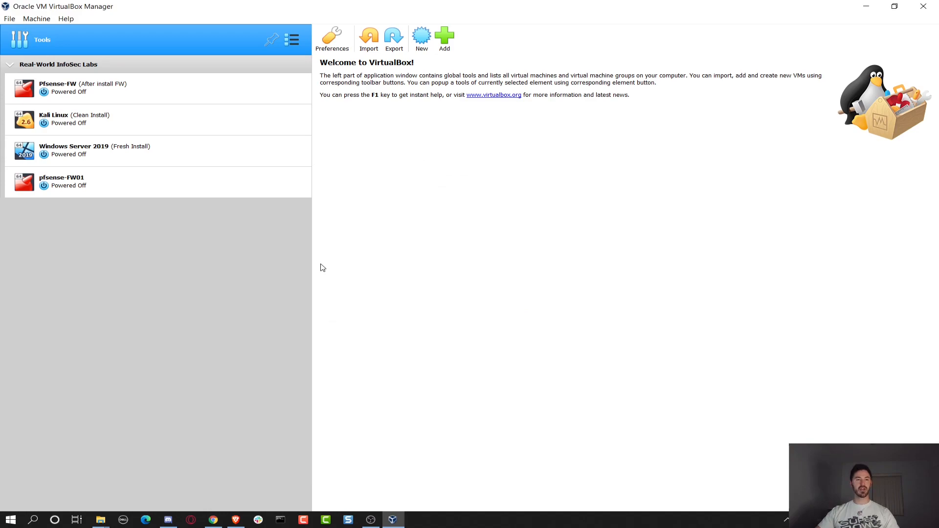
# Reselect pfsense-FW01 and bring up its actions menu.
pyautogui.click(76, 182)
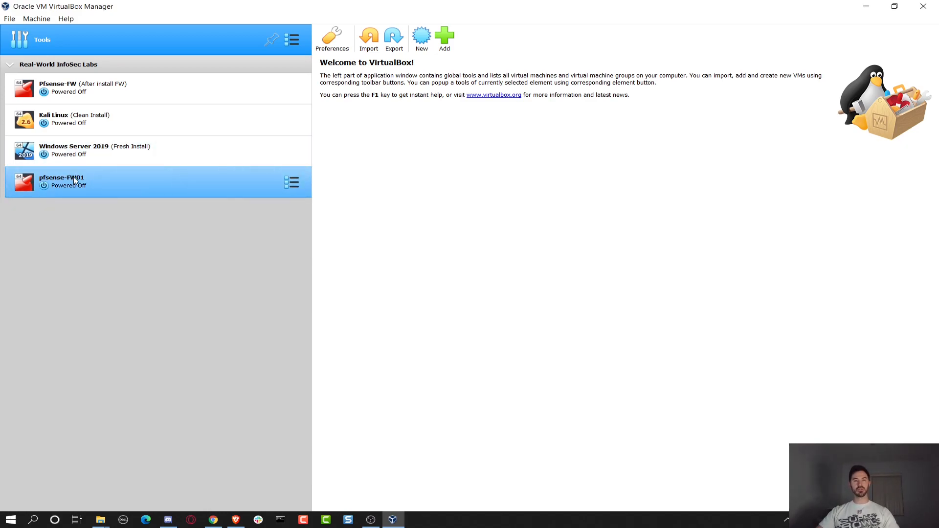
pyautogui.click(121, 185)
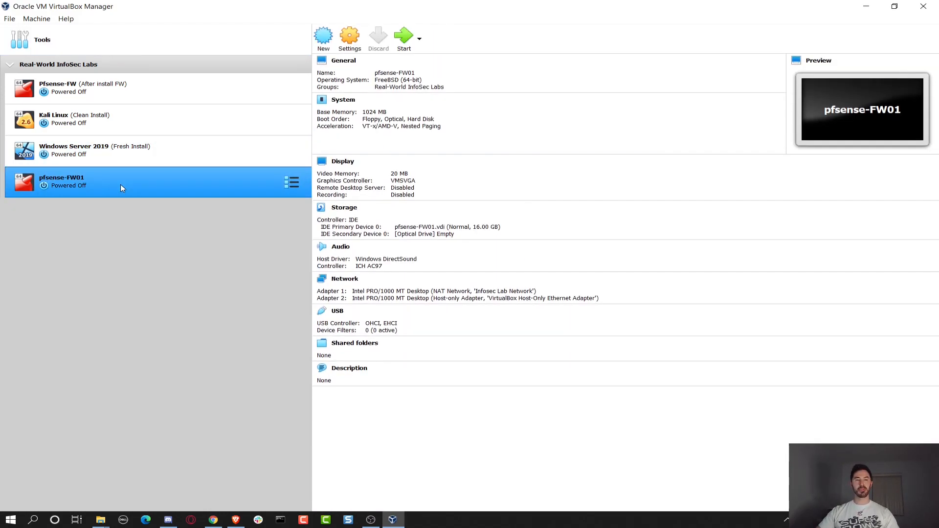
pyautogui.rightClick(171, 193)
# Confirm pfsense-FW01's Adapter 1 stays on Infosec Lab Network and Adapter 2 is host-only.
pyautogui.click(186, 196)
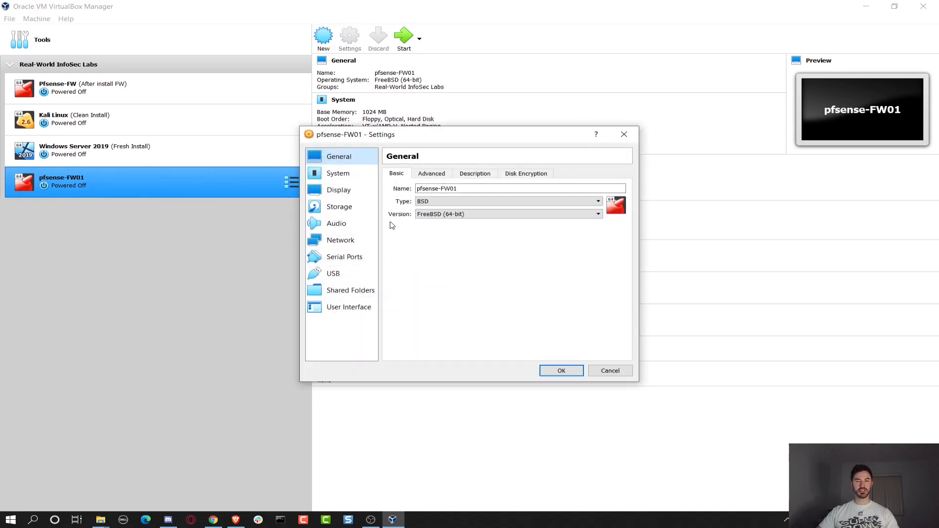
pyautogui.click(357, 239)
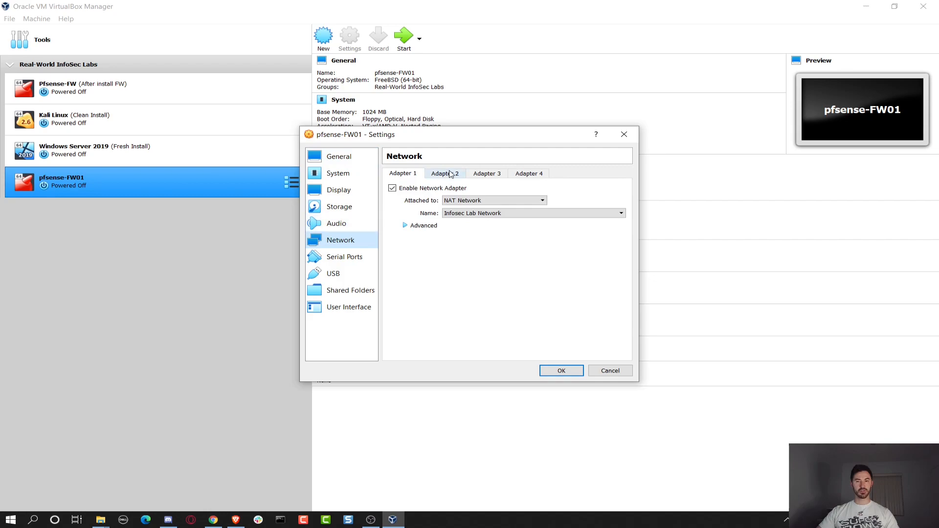
pyautogui.click(482, 214)
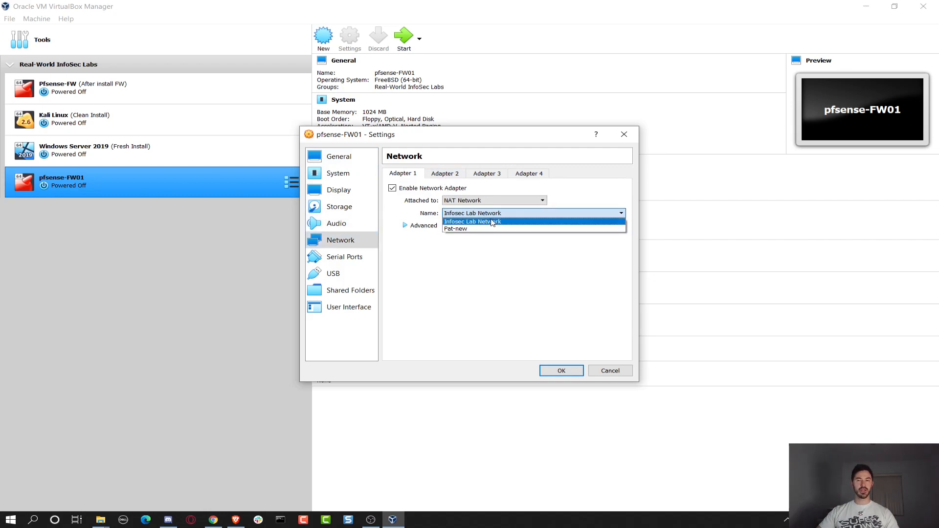
pyautogui.click(498, 222)
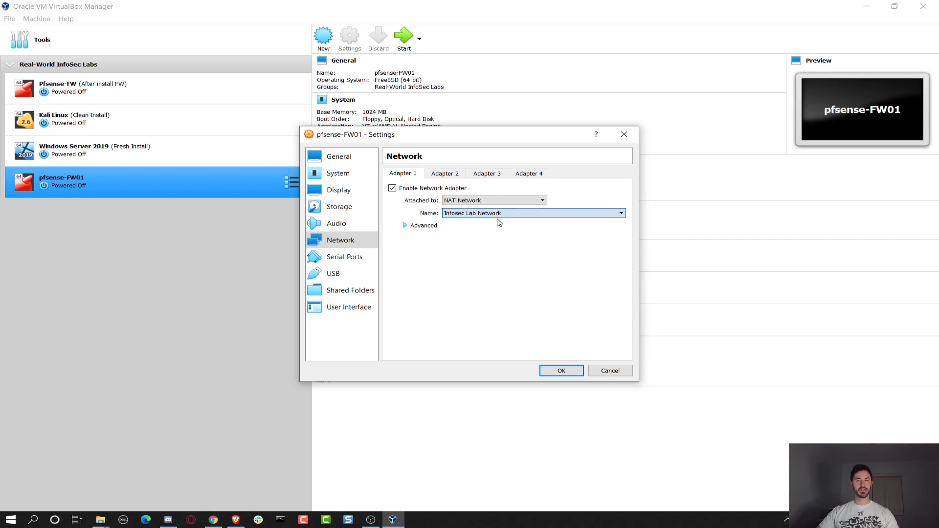
pyautogui.click(454, 174)
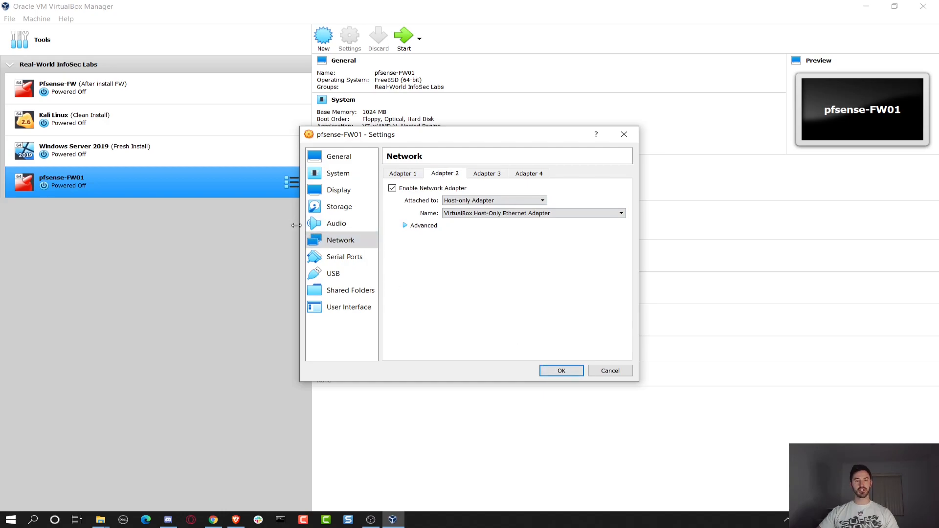
pyautogui.click(345, 209)
# Mount pfSense-CE-2.5.0-RELEASE-amd64.iso (493.48 MB) in the empty optical drive and save the settings.
pyautogui.click(410, 213)
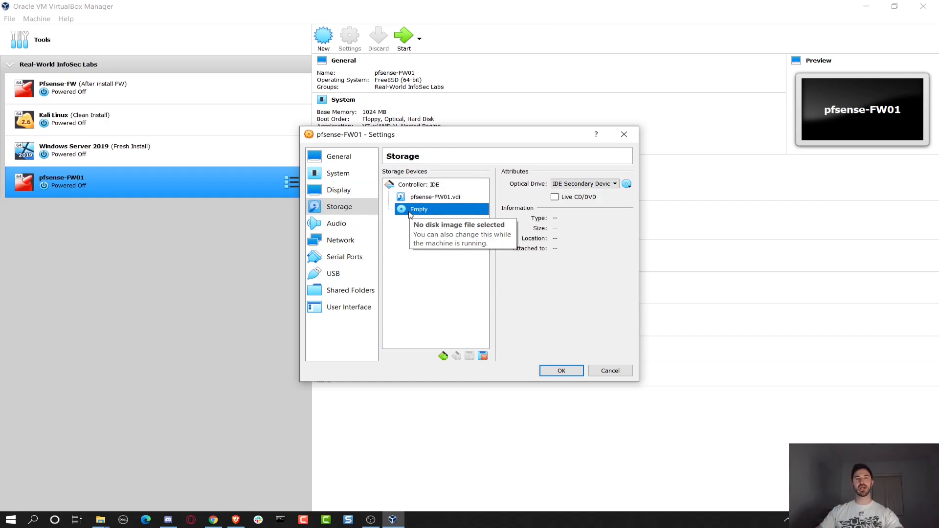
pyautogui.click(628, 184)
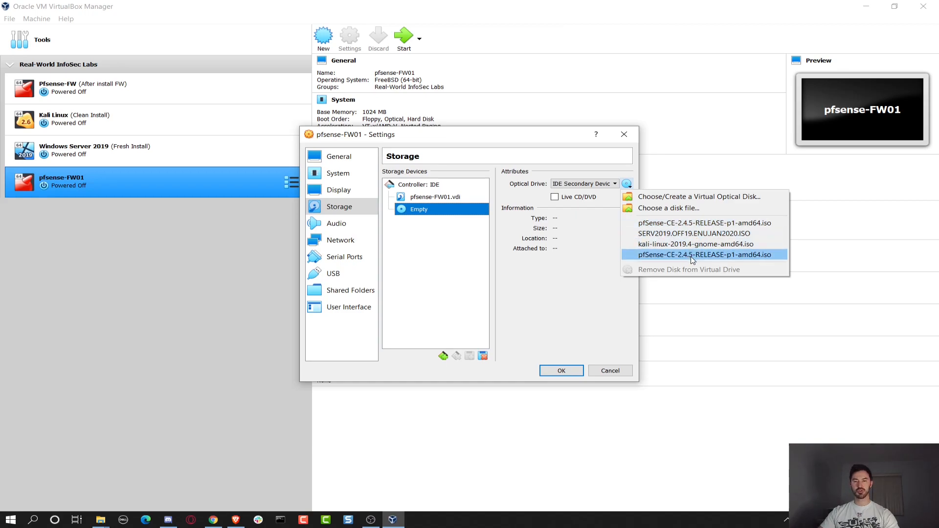
pyautogui.click(677, 213)
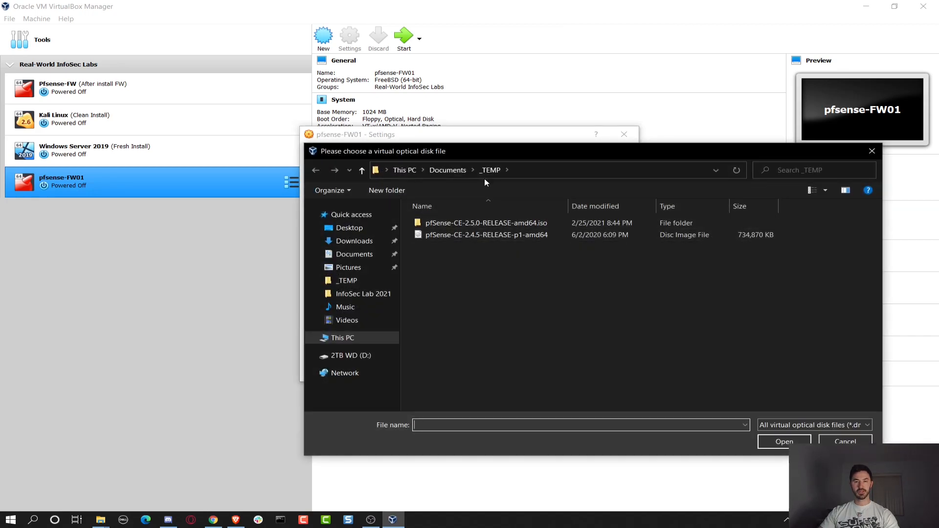
pyautogui.doubleClick(477, 225)
pyautogui.click(479, 226)
pyautogui.doubleClick(478, 225)
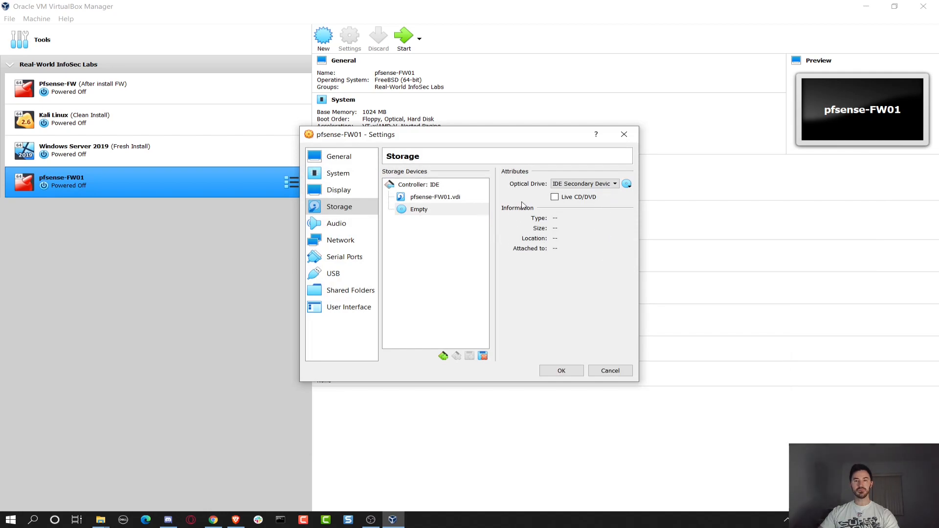
pyautogui.click(626, 184)
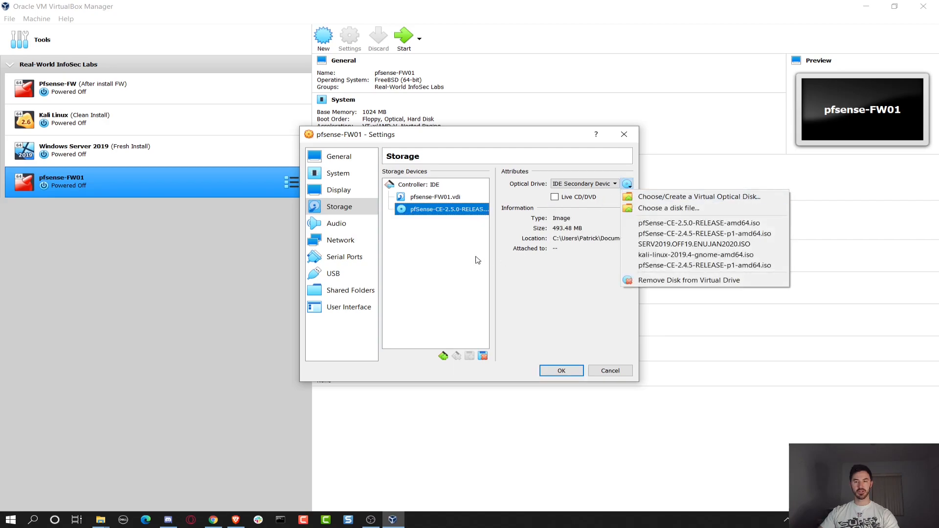
pyautogui.click(555, 346)
pyautogui.click(561, 370)
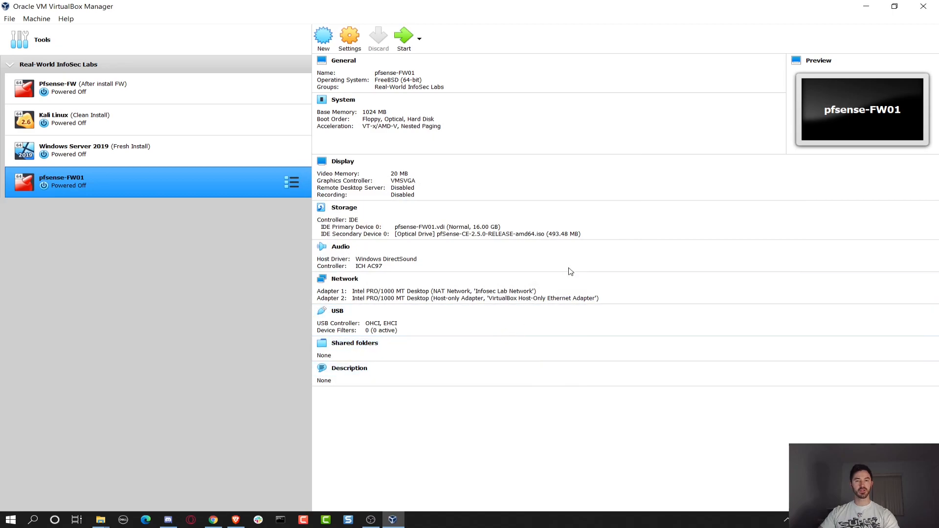
# Launch pfsense-FW01 with a Normal Start.
pyautogui.rightClick(135, 184)
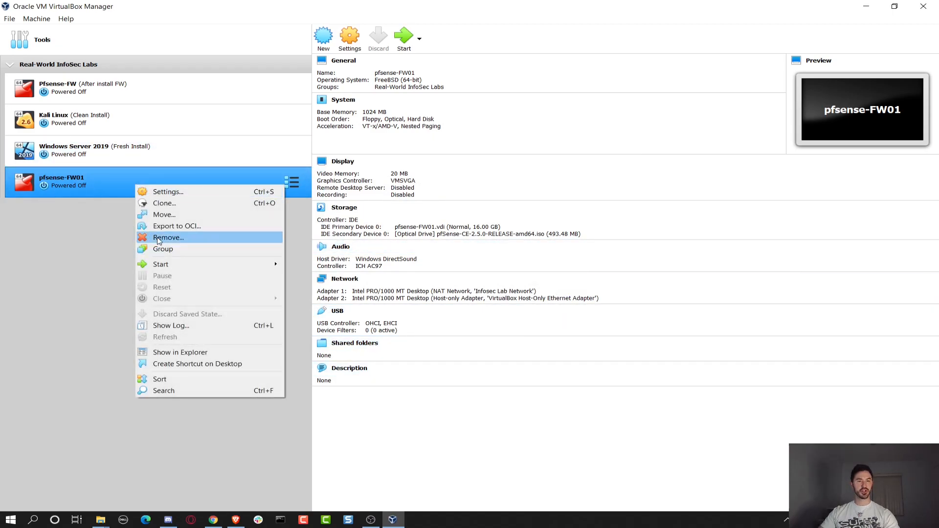
pyautogui.moveTo(181, 268)
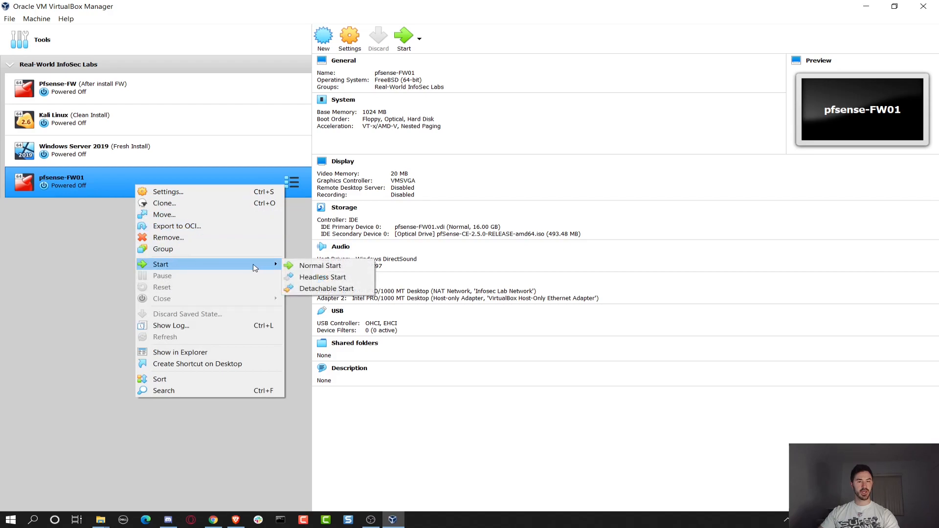
pyautogui.click(306, 266)
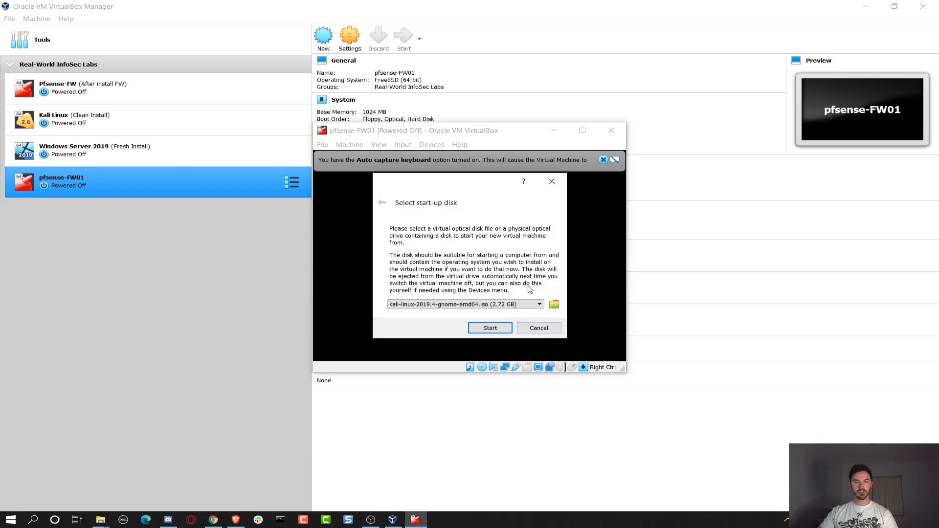
# Choose pfSense-CE-2.5.0-RELEASE-amd64.iso as the start-up disk and boot from it.
pyautogui.click(554, 306)
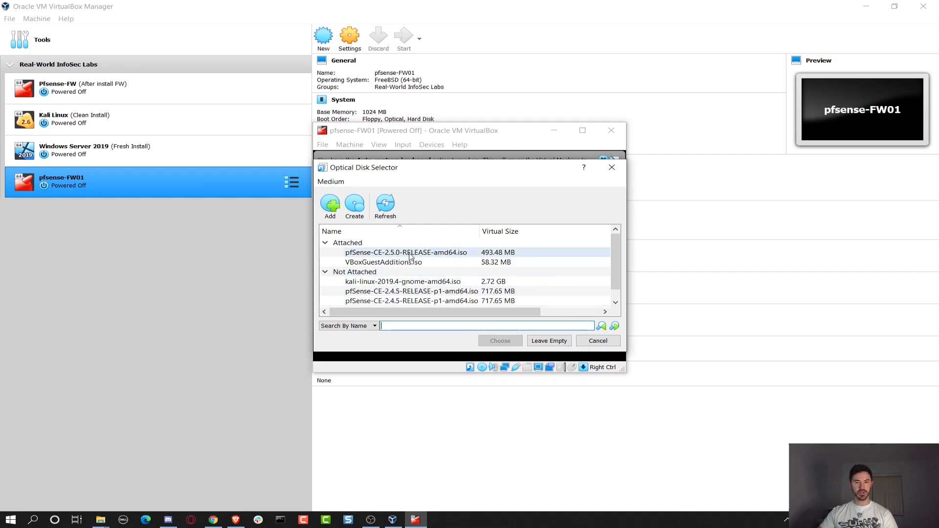
pyautogui.click(414, 253)
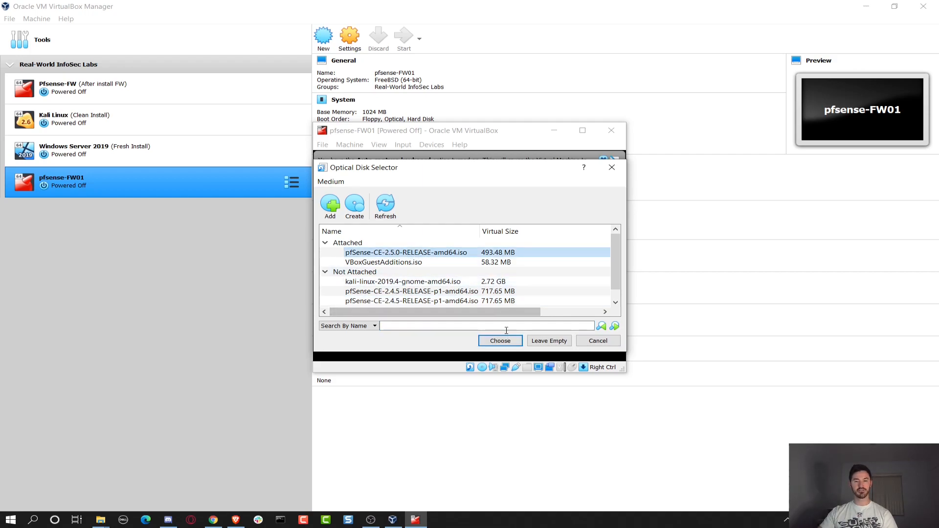
pyautogui.click(499, 341)
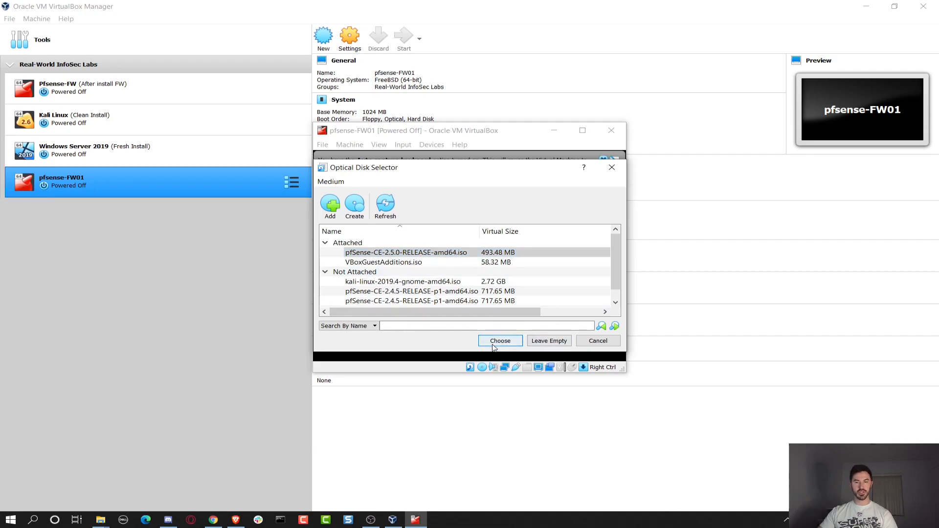
pyautogui.click(477, 328)
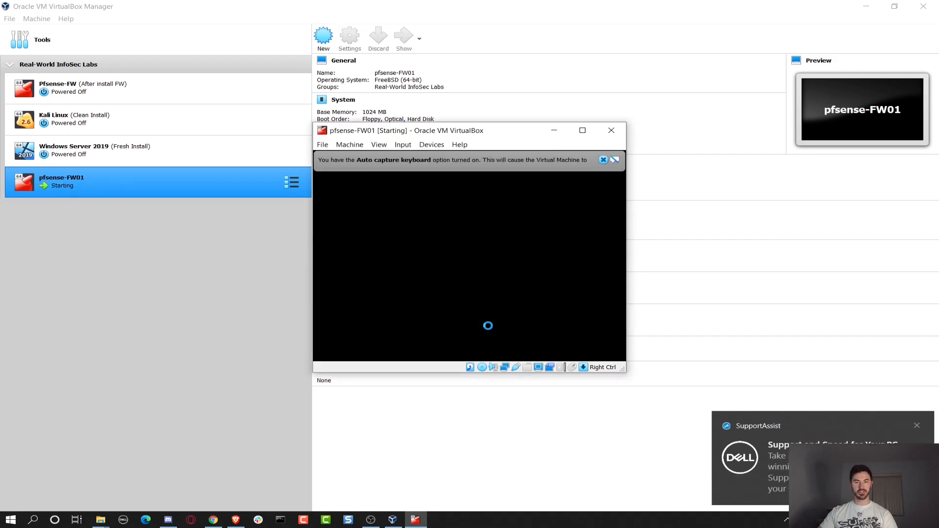
# Dismiss the SupportAssist, keyboard auto-capture and mouse-integration notices, then capture the mouse into the pfSense VM.
pyautogui.click(912, 425)
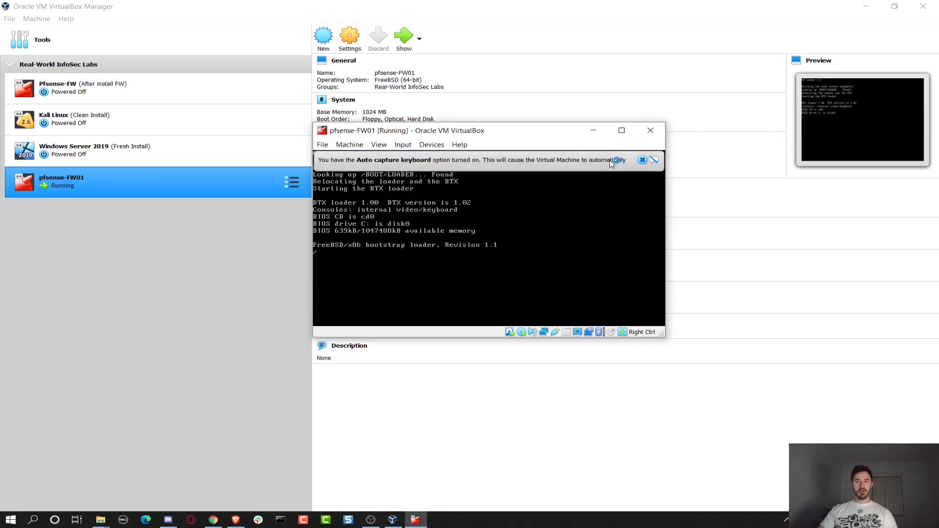
pyautogui.click(643, 161)
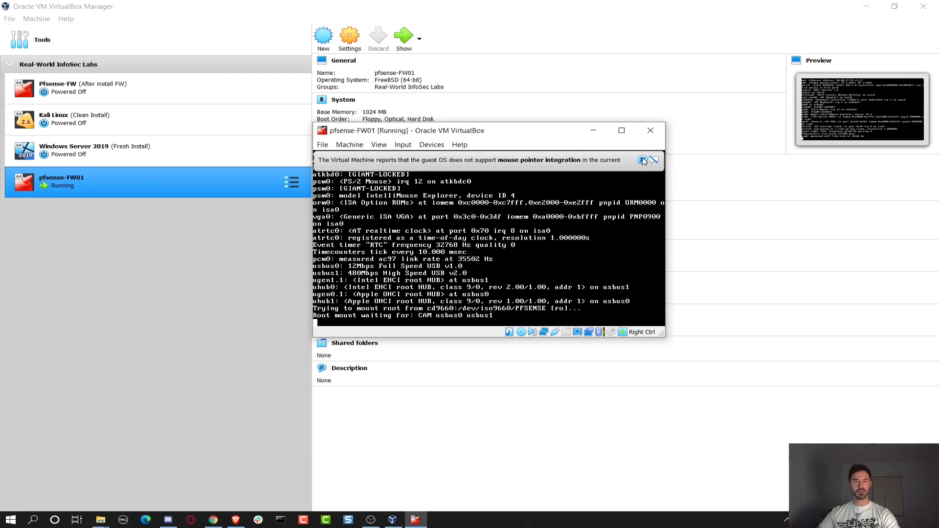
pyautogui.click(642, 159)
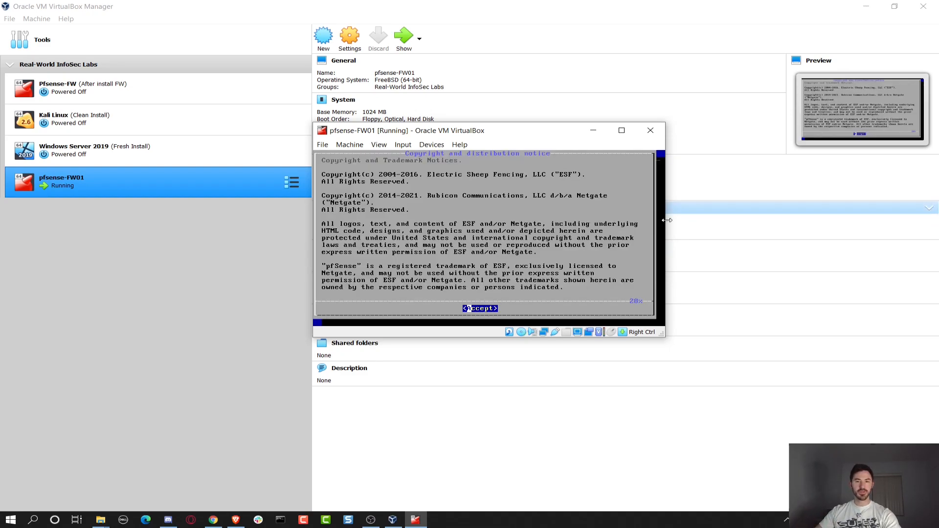
pyautogui.click(526, 201)
pyautogui.click(451, 292)
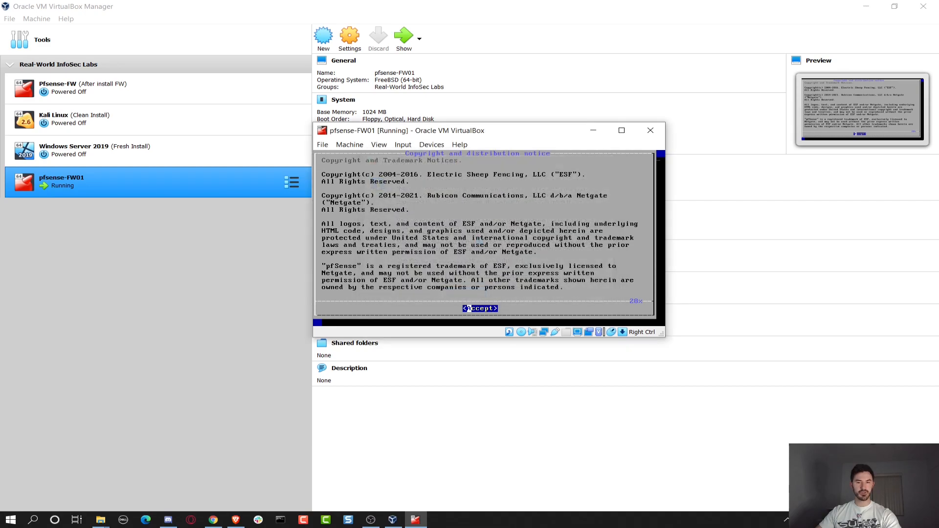
# Accept the copyright notice, choose Install, keep the US keymap and use Auto (UFS) BIOS partitioning.
pyautogui.press('Return')
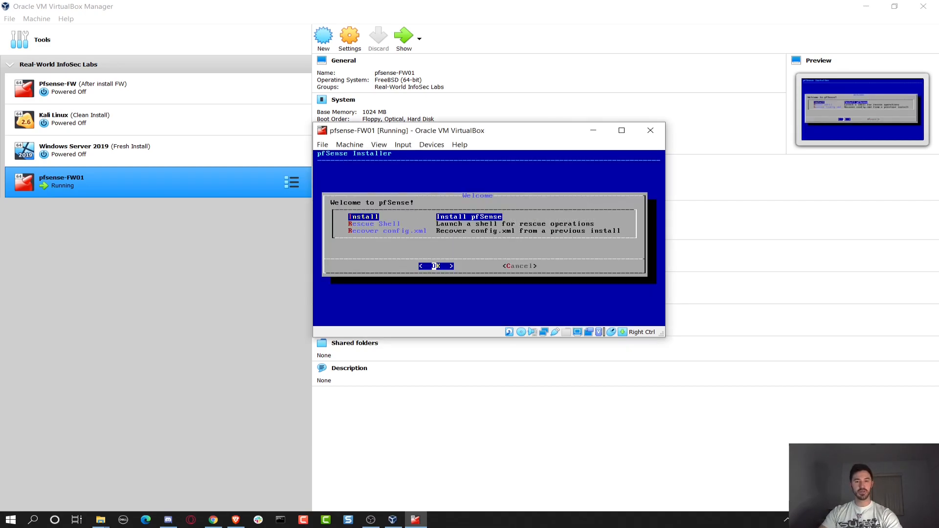
pyautogui.press('Return')
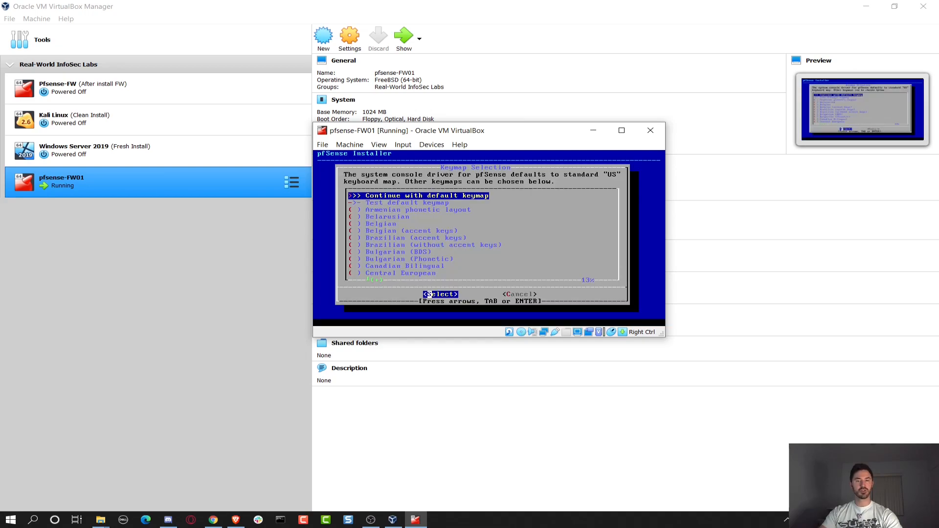
pyautogui.press('Return')
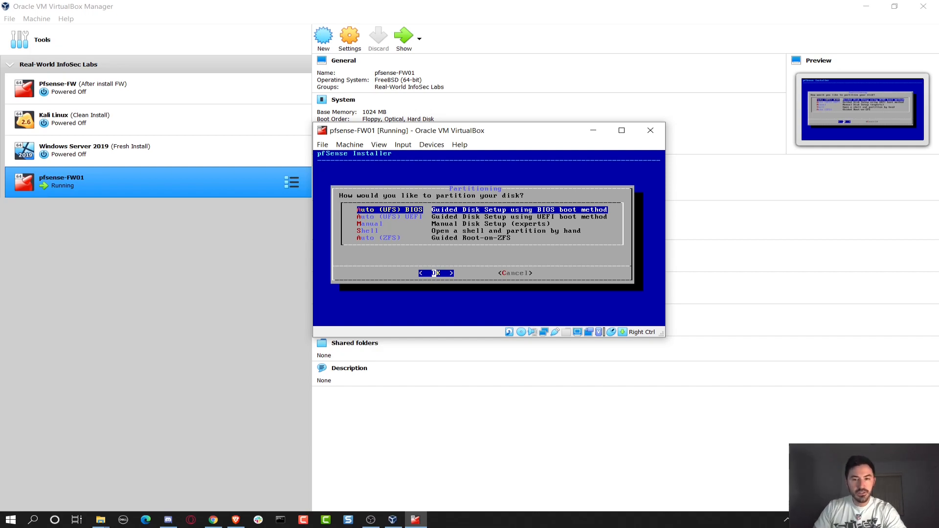
pyautogui.press('Return')
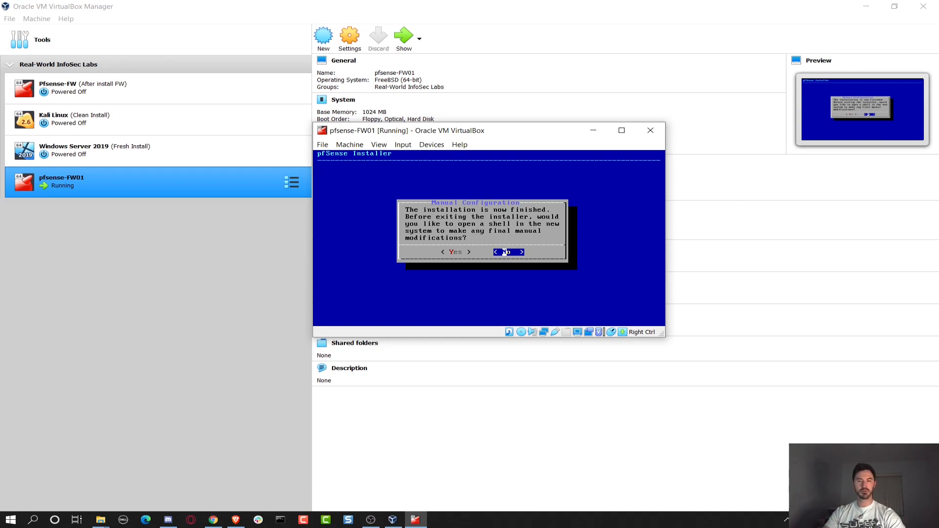
# Decline the manual-modification shell, reboot, and force-unmount the pfSense ISO from the optical drive.
pyautogui.press('Return')
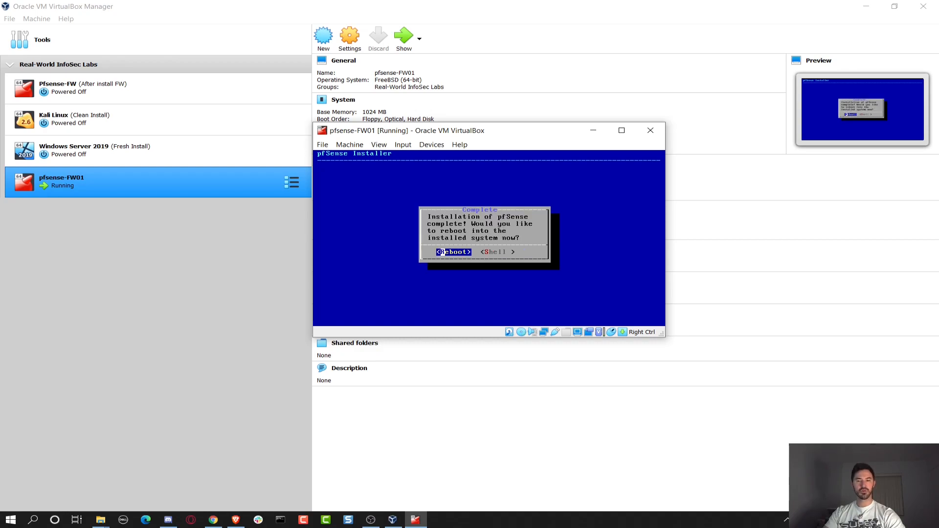
pyautogui.press('Return')
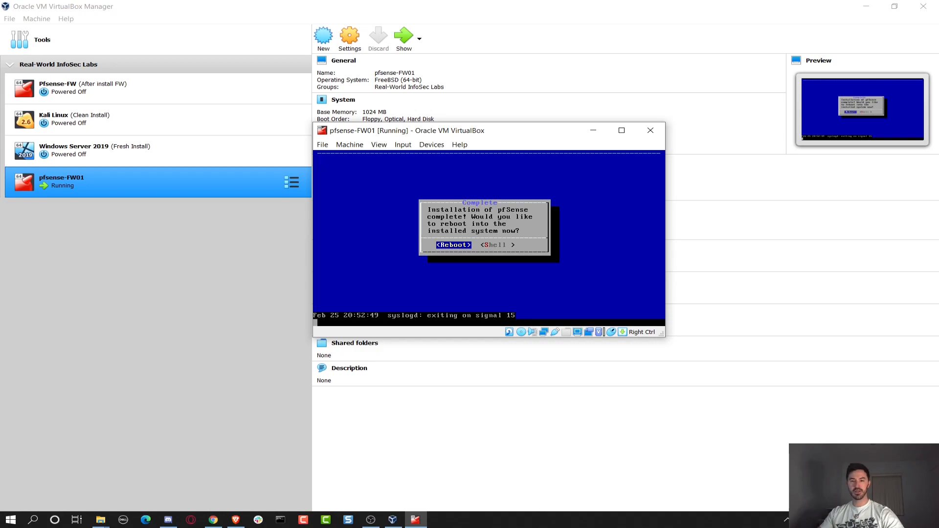
pyautogui.click(429, 148)
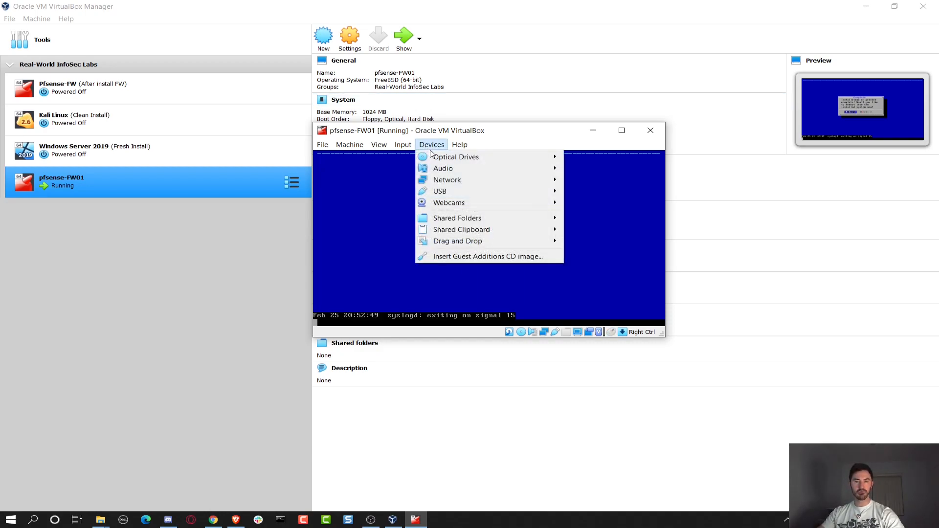
pyautogui.moveTo(430, 156)
pyautogui.click(612, 243)
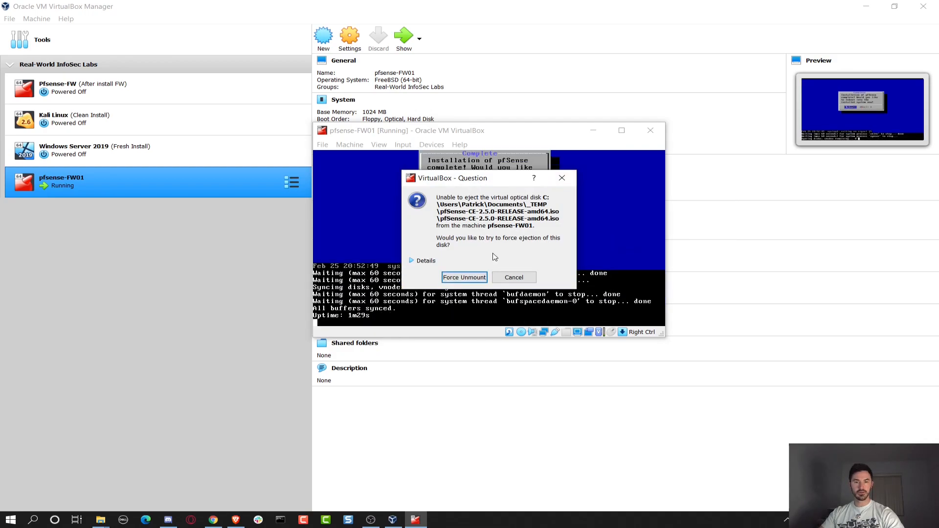
pyautogui.click(466, 277)
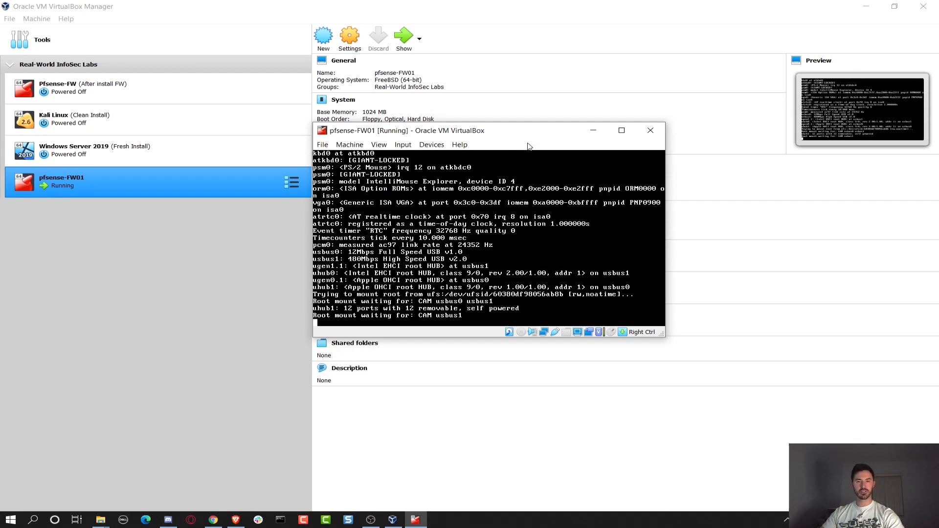
# Move the pfSense console aside and launch the Kali Linux VM with Normal Start.
pyautogui.moveTo(520, 135); pyautogui.dragTo(334, 227)
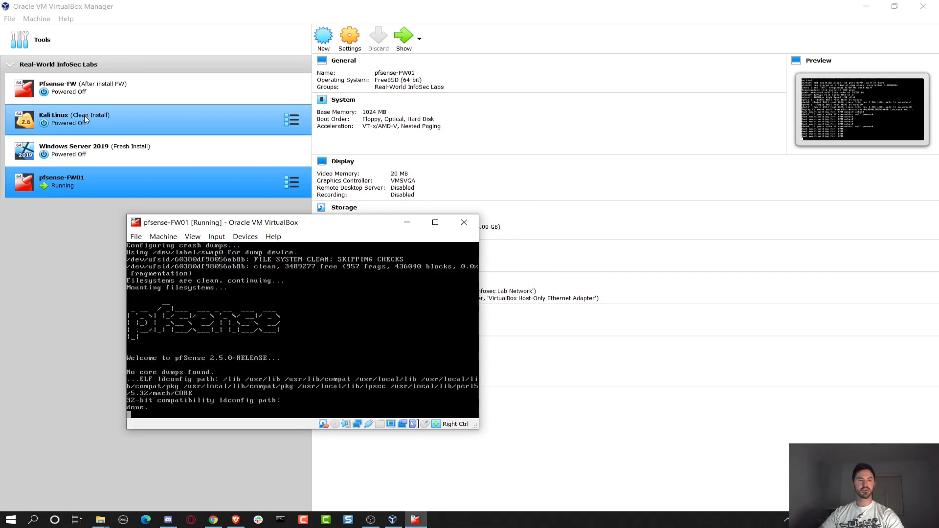
pyautogui.click(84, 119)
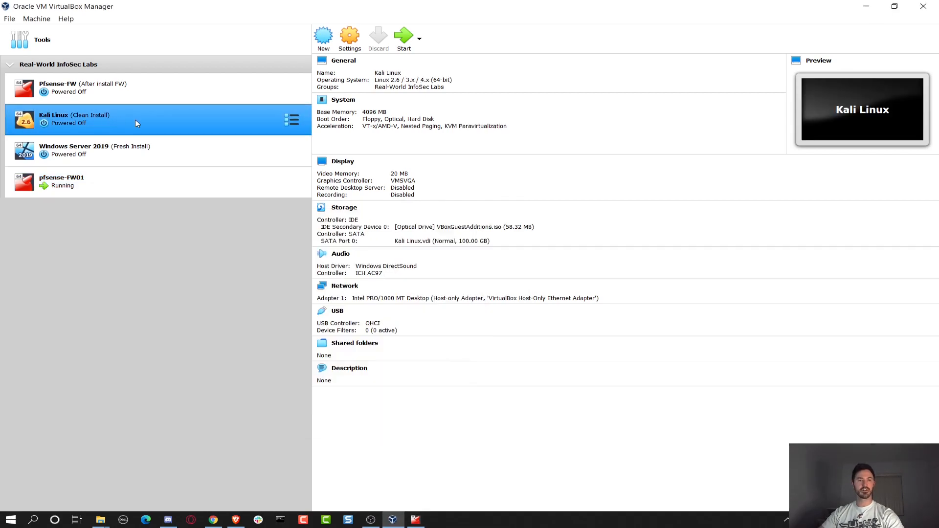
pyautogui.rightClick(106, 124)
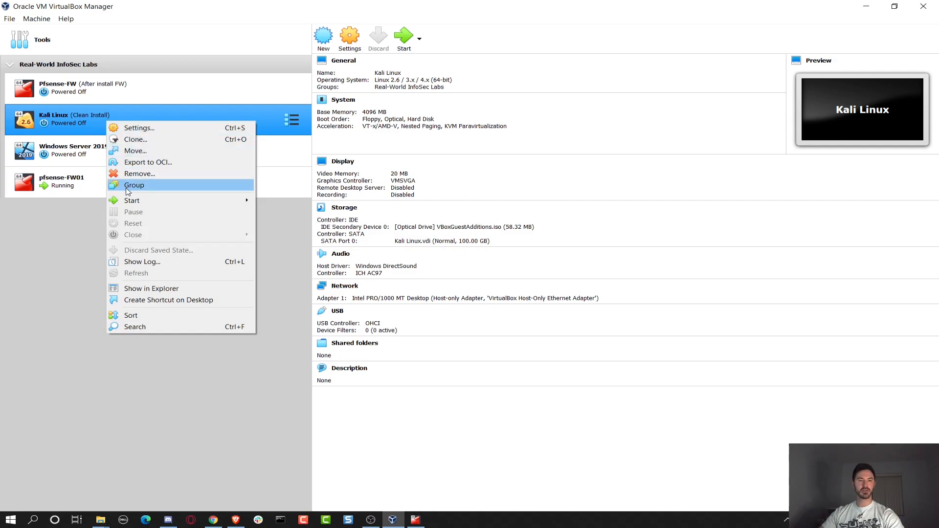
pyautogui.moveTo(149, 202)
pyautogui.click(265, 206)
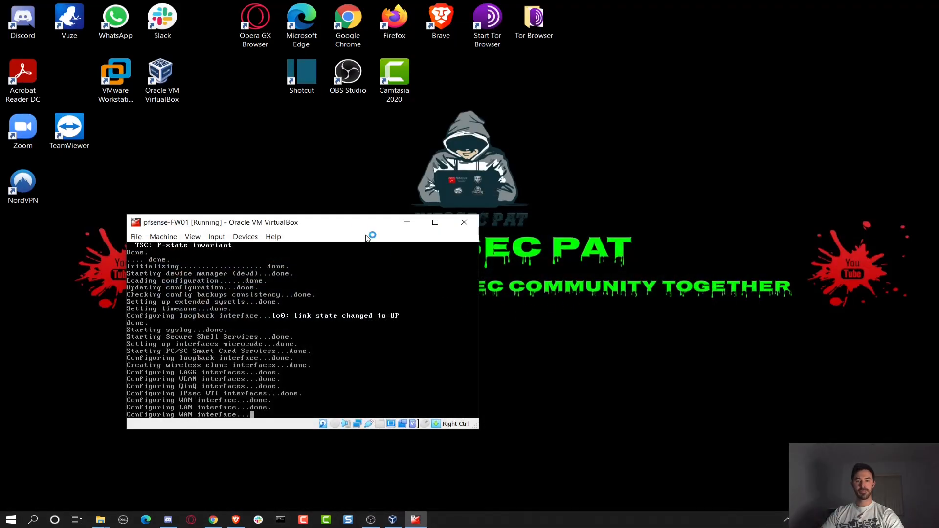
# Enlarge the pfSense window, snap it to the left half, and put Kali on the right half.
pyautogui.moveTo(337, 224); pyautogui.dragTo(277, 84)
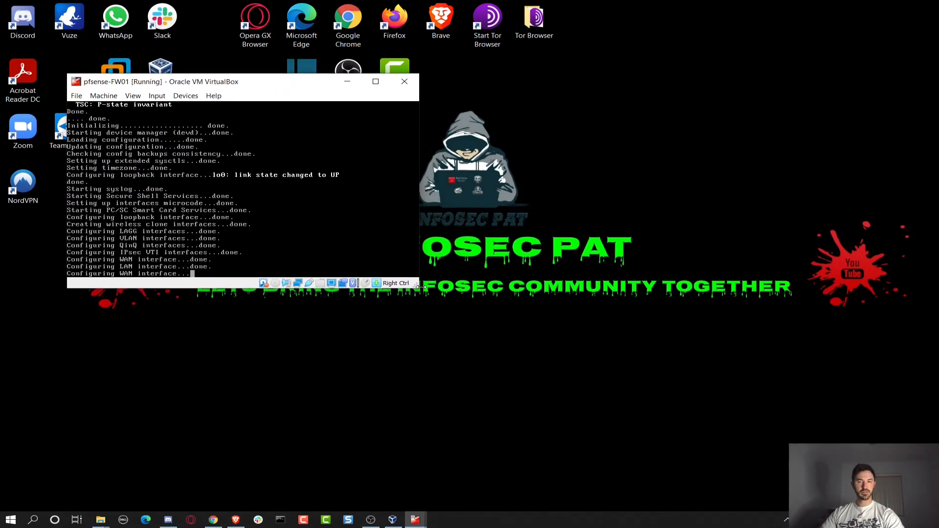
pyautogui.moveTo(417, 283); pyautogui.dragTo(582, 499)
pyautogui.press('super+Left')
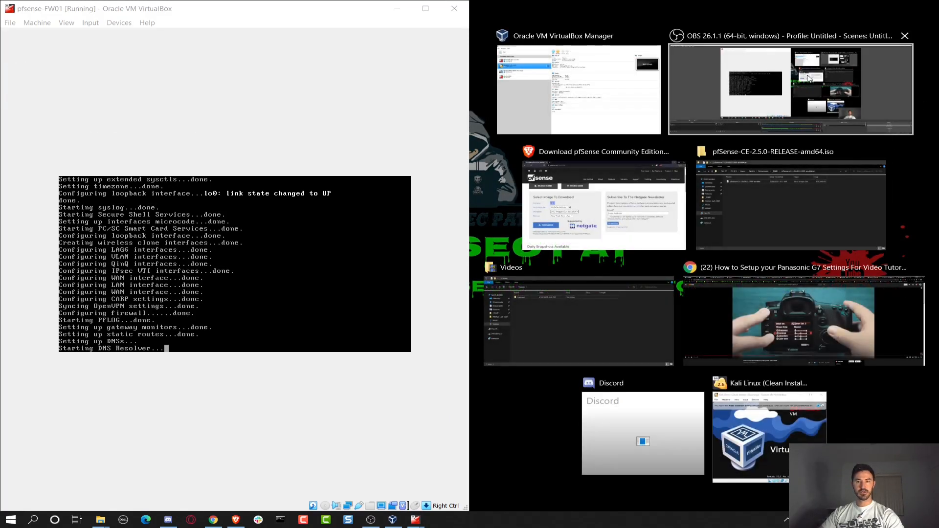
pyautogui.click(776, 442)
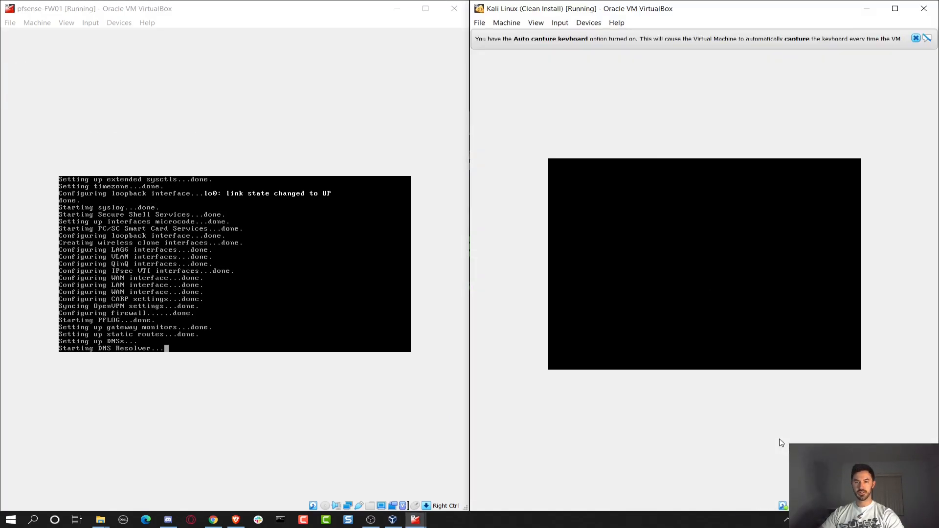
# Dismiss Kali's auto-capture notice, maximize the Kali VM window, and dismiss its pointer-integration notice.
pyautogui.click(915, 39)
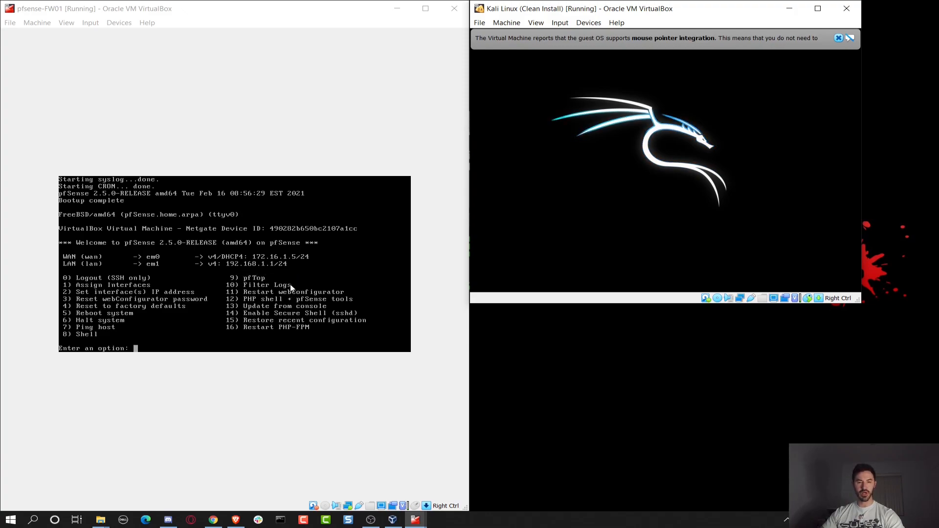
pyautogui.moveTo(705, 15); pyautogui.dragTo(687, 45)
pyautogui.doubleClick(610, 43)
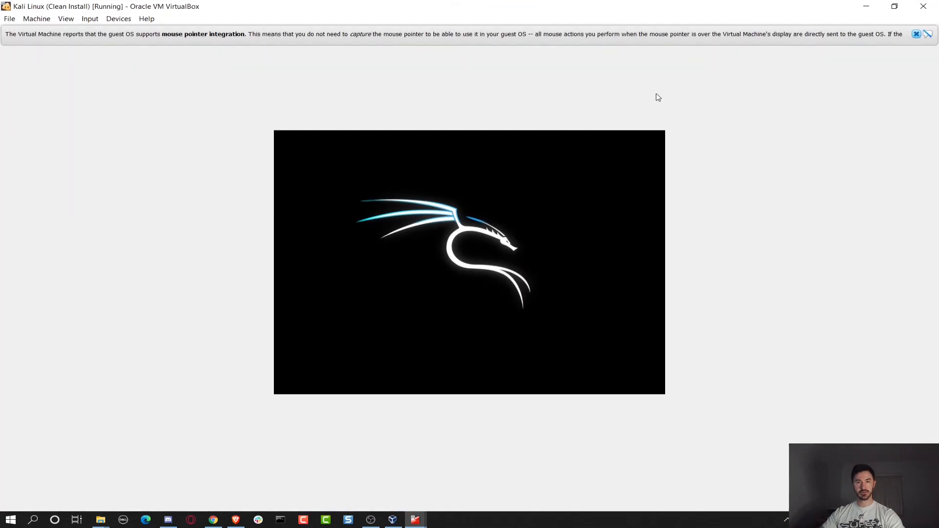
pyautogui.click(917, 33)
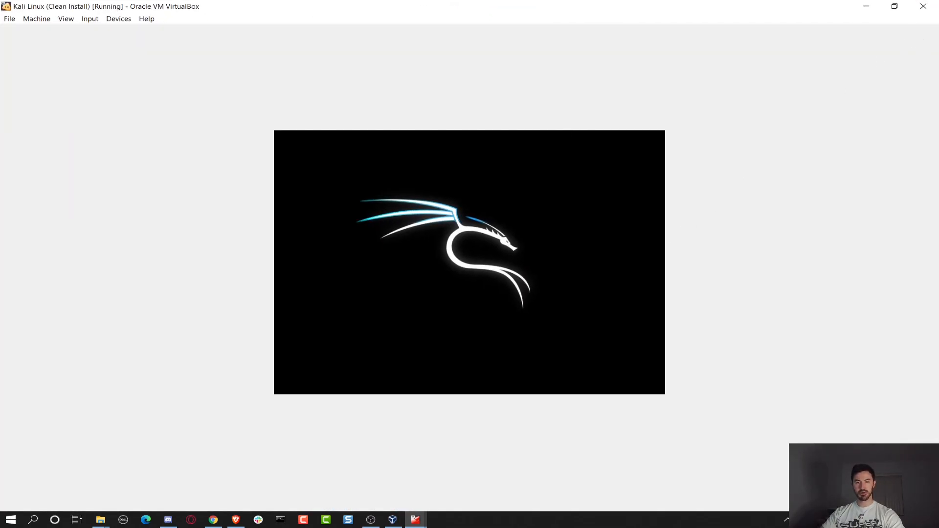
# Switch to Brave and bring up the pfSense Getting Started page.
pyautogui.click(236, 520)
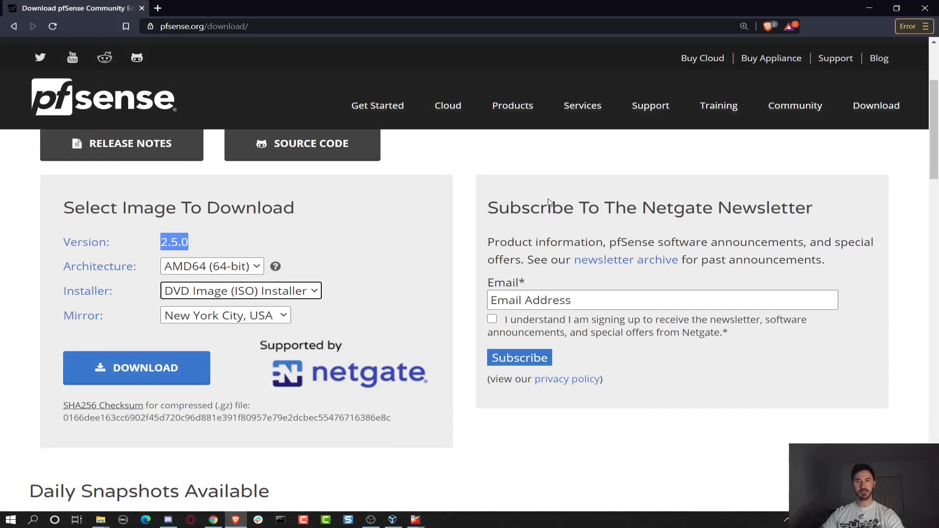
pyautogui.scroll(-3, 498, 274)
pyautogui.click(382, 77)
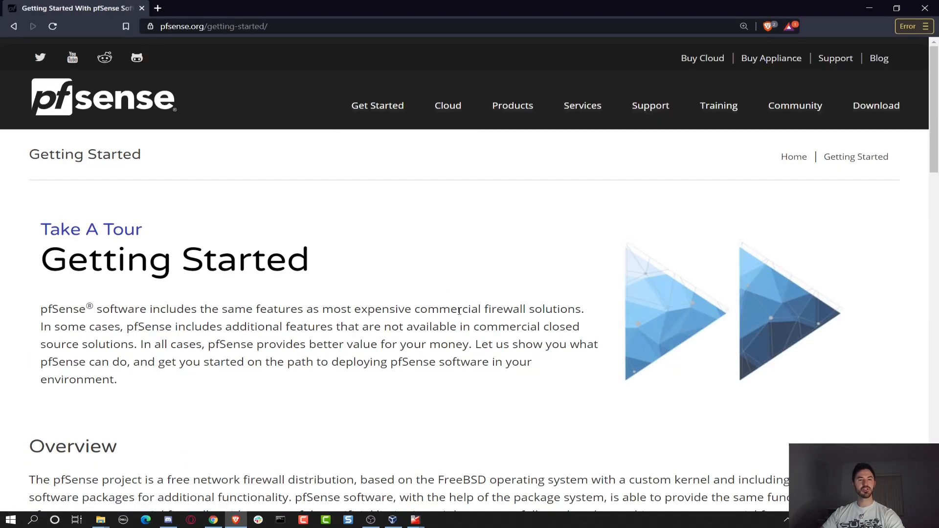
pyautogui.scroll(-5, 460, 318)
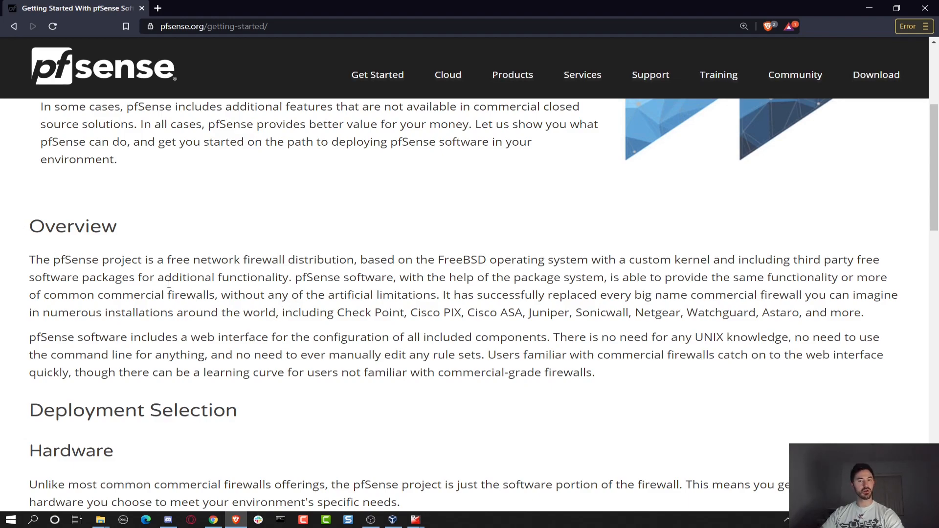
# Read the Overview, Deployment Selection, Hardware and Installation sections, highlighting key passages.
pyautogui.moveTo(368, 260); pyautogui.dragTo(470, 260)
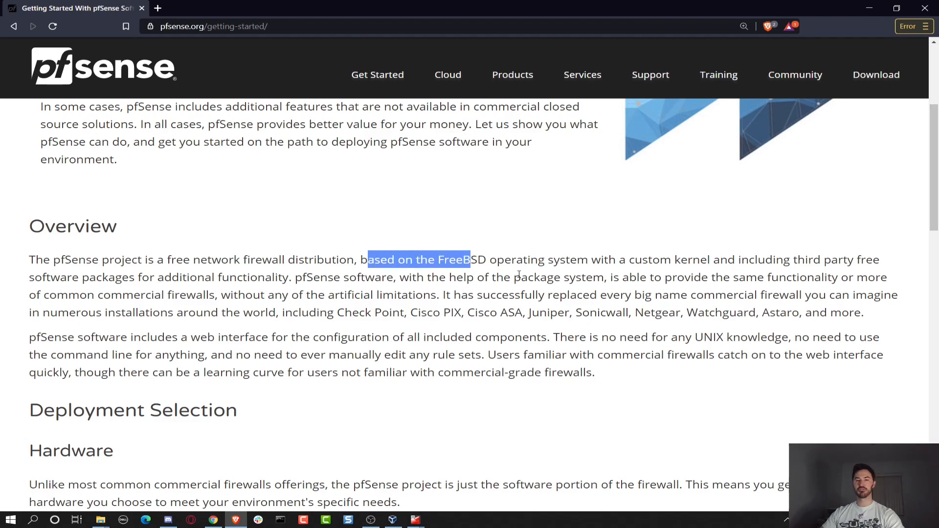
pyautogui.scroll(-5, 412, 329)
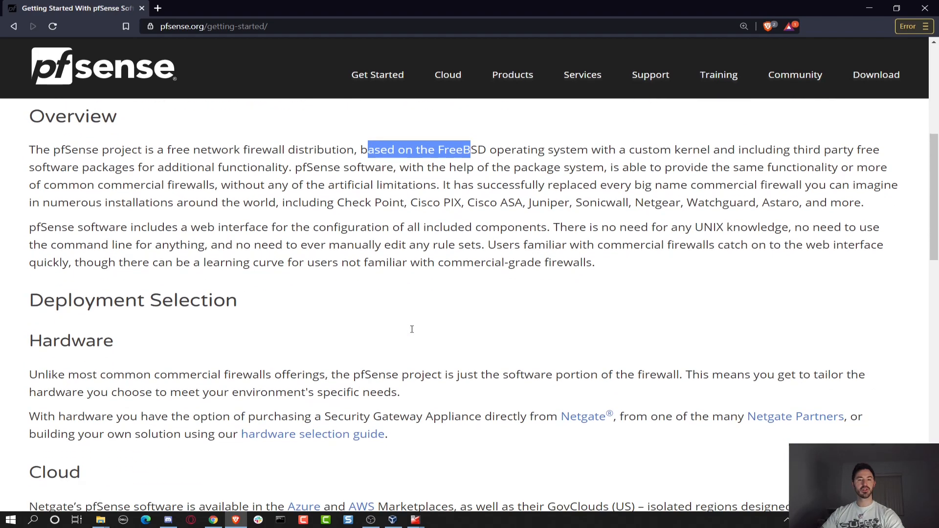
pyautogui.moveTo(7, 190); pyautogui.dragTo(239, 233)
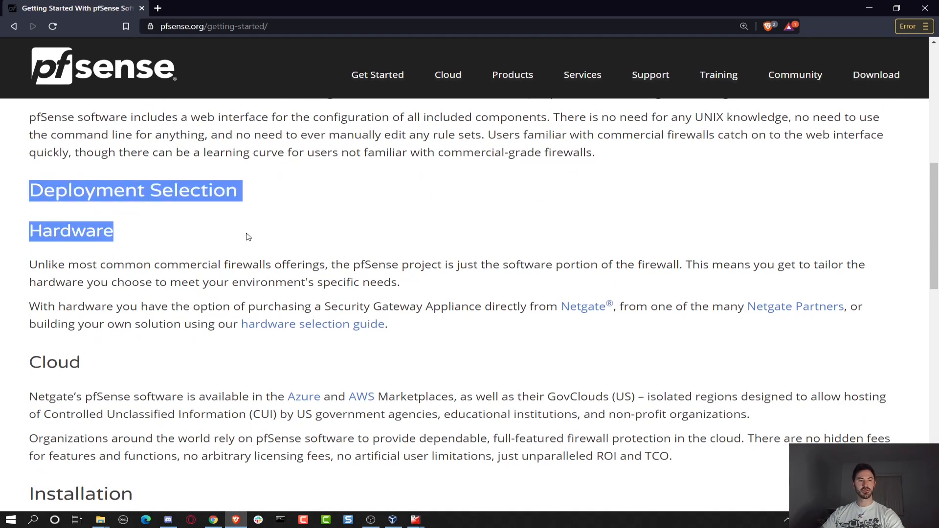
pyautogui.click(249, 239)
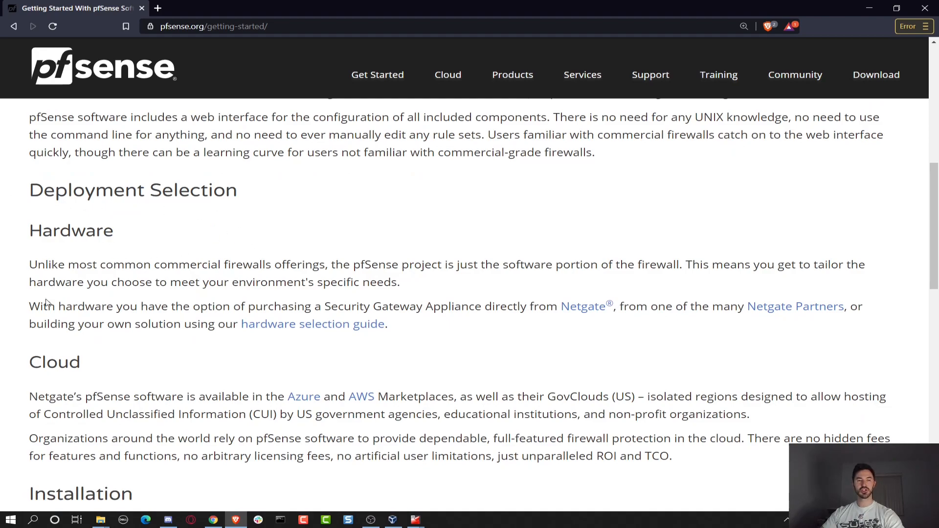
pyautogui.scroll(-1, 62, 309)
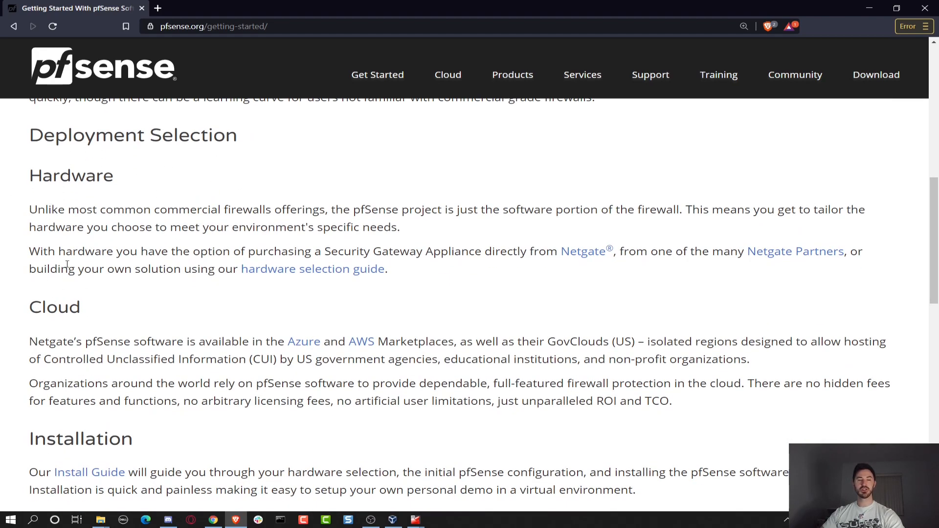
pyautogui.scroll(-2, 50, 226)
pyautogui.moveTo(27, 196); pyautogui.dragTo(116, 207)
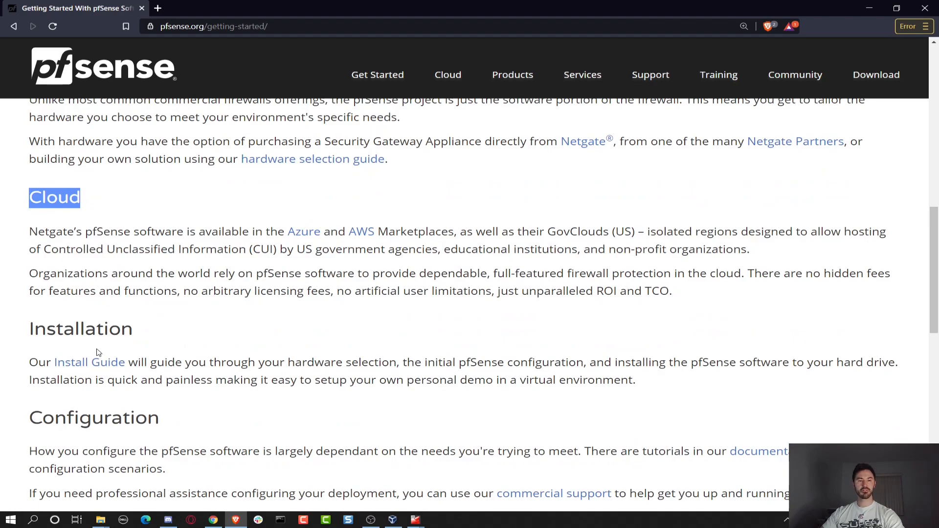
pyautogui.moveTo(270, 232); pyautogui.dragTo(296, 232)
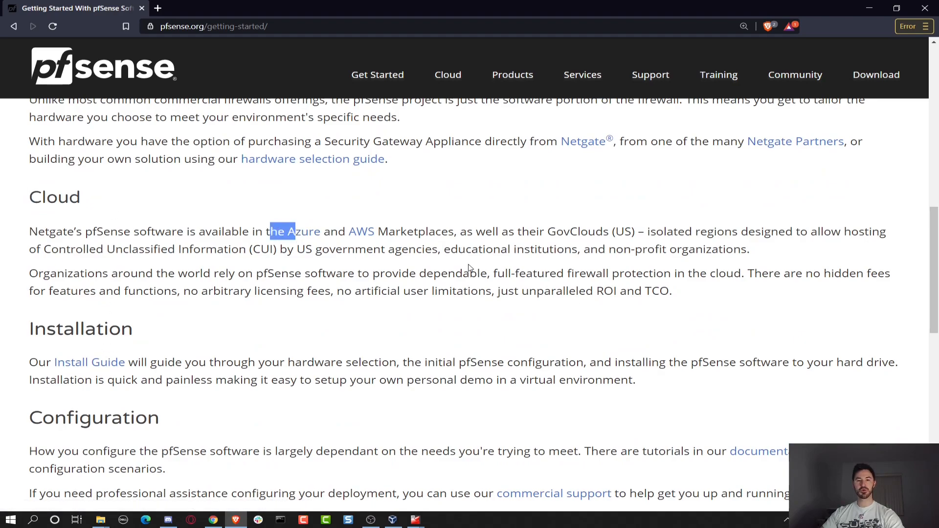
pyautogui.moveTo(21, 322); pyautogui.dragTo(199, 362)
pyautogui.click(353, 346)
pyautogui.scroll(-2, 132, 364)
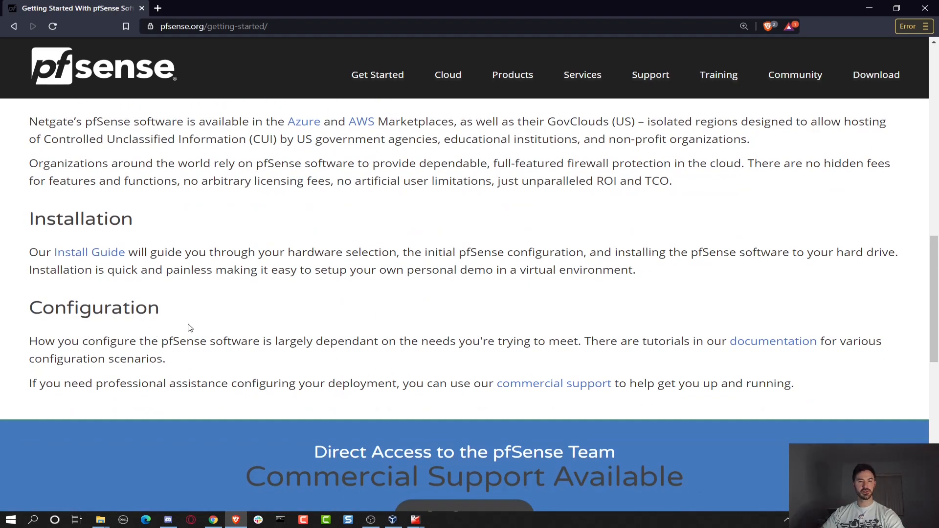
# Open the Install Guide link in a new tab and bring up the documentation link's options.
pyautogui.rightClick(101, 252)
pyautogui.click(142, 256)
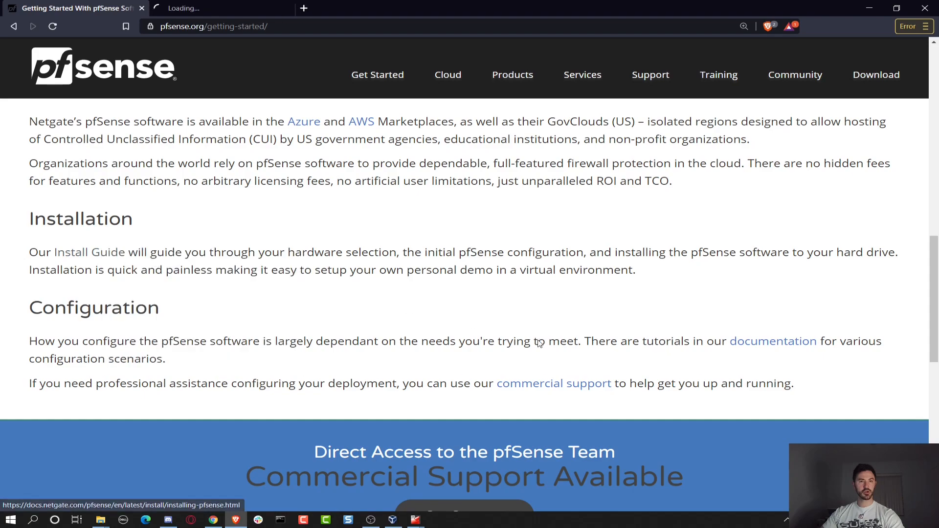
pyautogui.rightClick(744, 345)
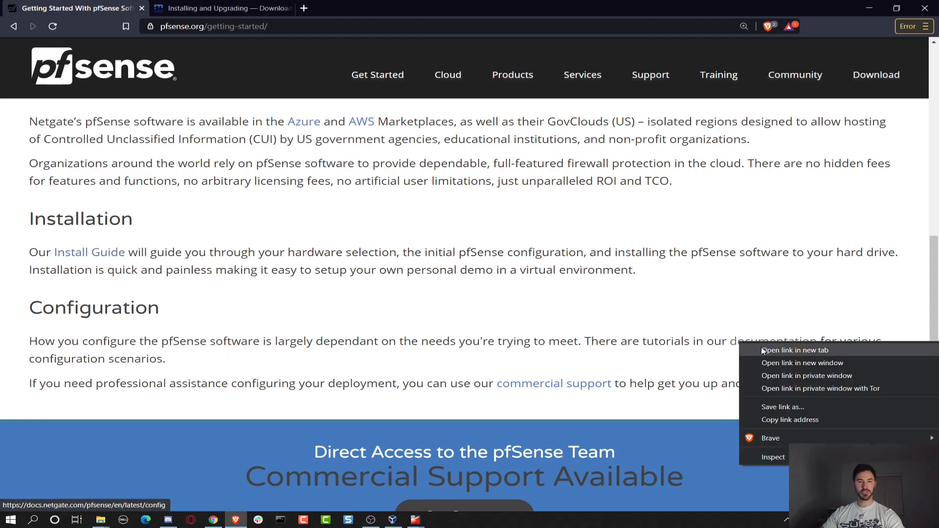
# Open the documentation in a new tab, return to Installing and Upgrading, and zoom to 125%.
pyautogui.click(762, 351)
pyautogui.click(233, 10)
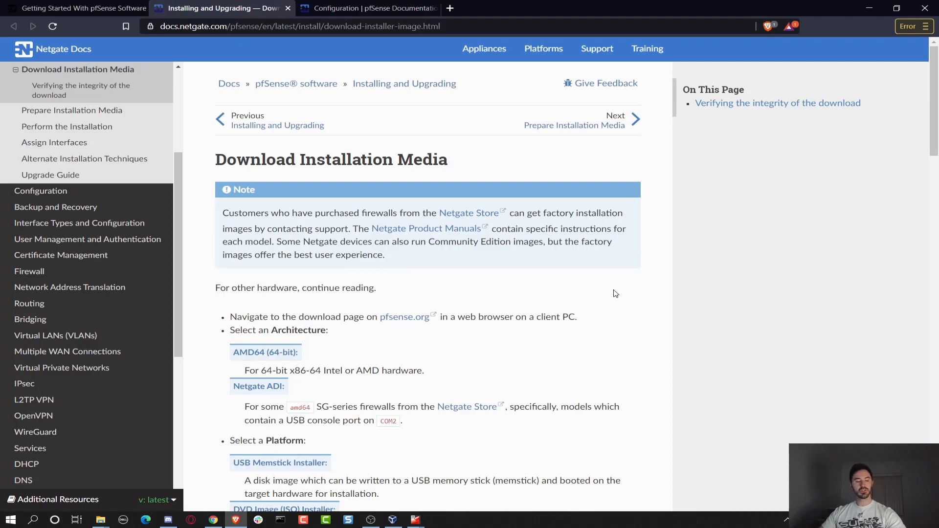
pyautogui.hotkey('ctrl', '+')
pyautogui.hotkey('ctrl', '+')
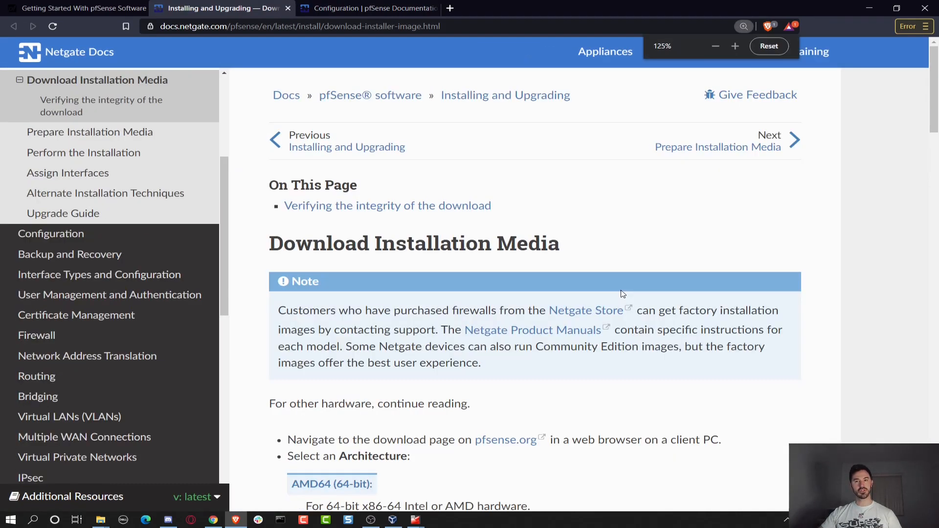
# Scroll through the architecture, platform, console and mirror download steps.
pyautogui.scroll(-2, 515, 272)
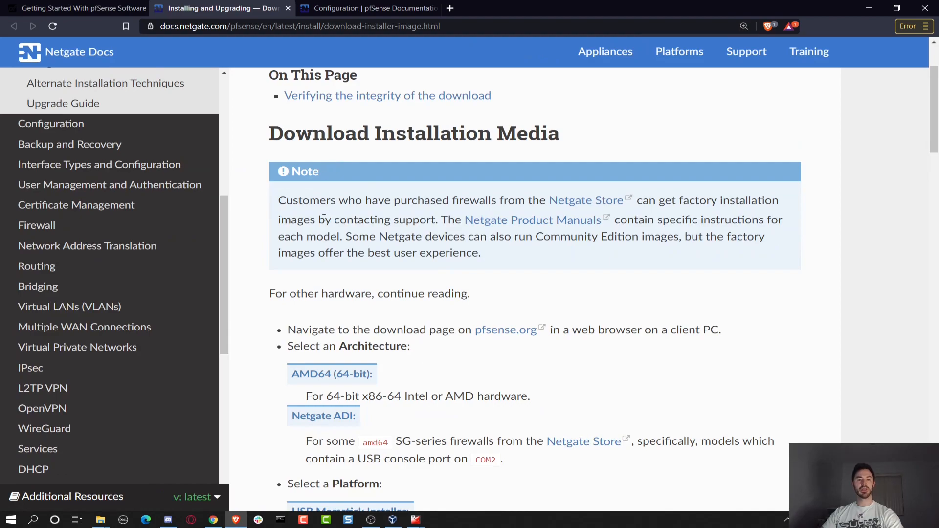
pyautogui.scroll(-1, 381, 300)
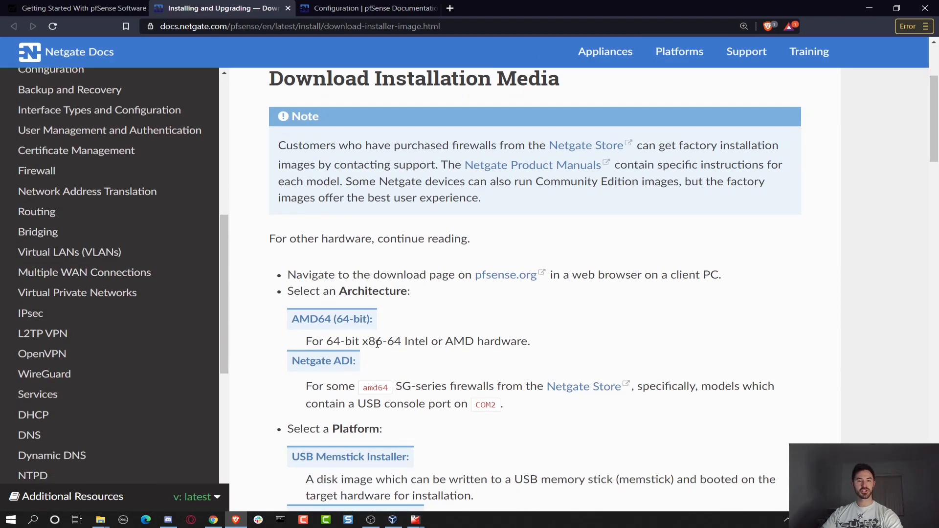
pyautogui.scroll(-2, 376, 346)
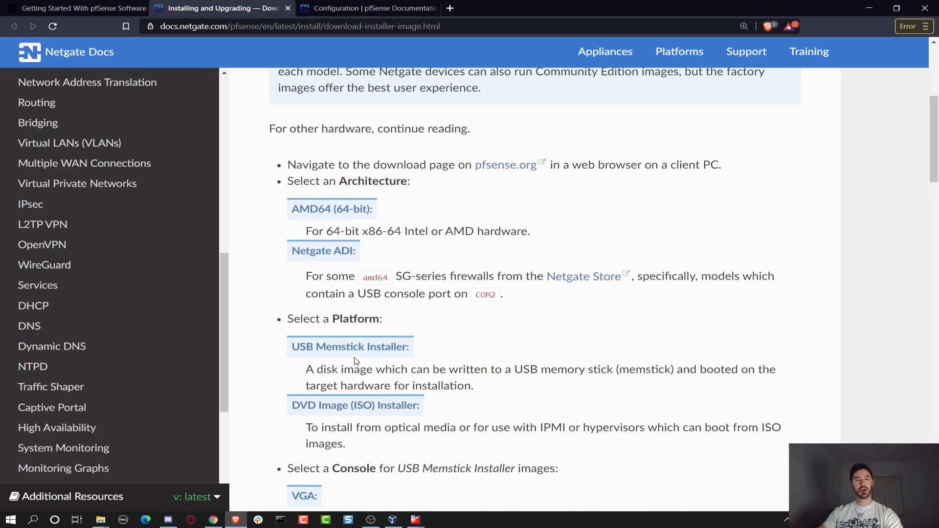
pyautogui.scroll(-4, 397, 342)
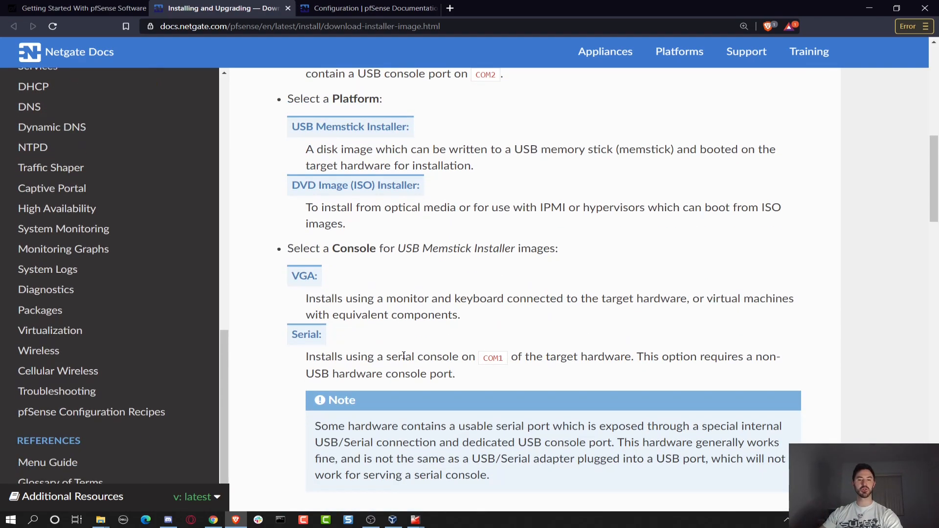
pyautogui.scroll(-3, 410, 353)
pyautogui.scroll(-2, 414, 357)
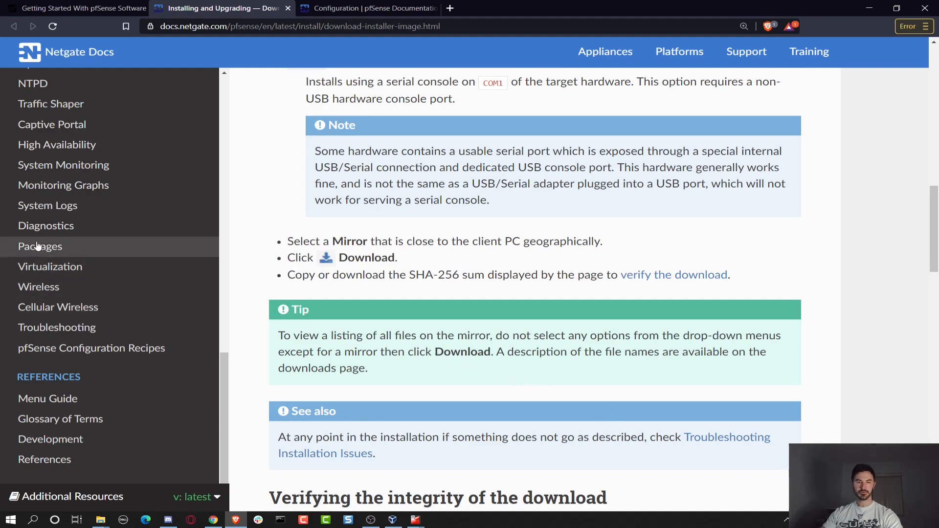
pyautogui.scroll(4, 74, 274)
pyautogui.scroll(3, 82, 279)
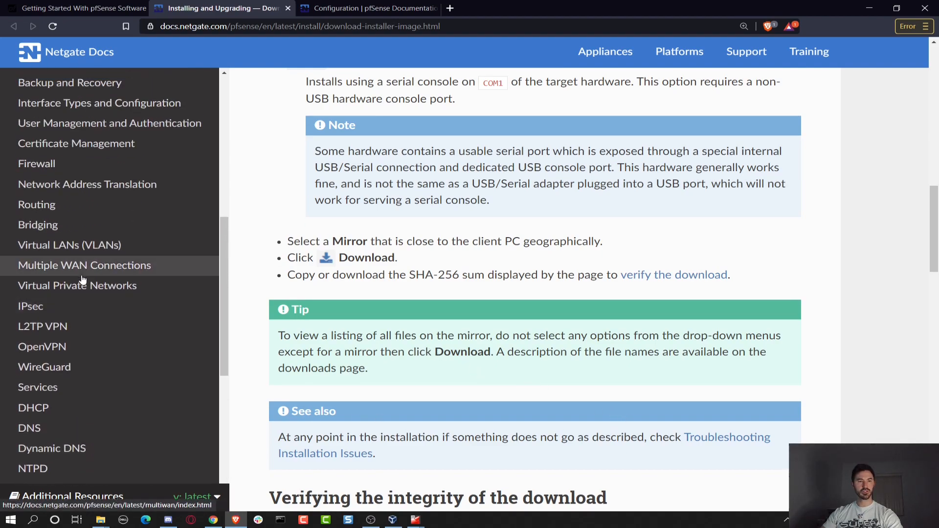
# Go from the IPsec documentation to the IPsec Configuration page and skim it.
pyautogui.click(81, 309)
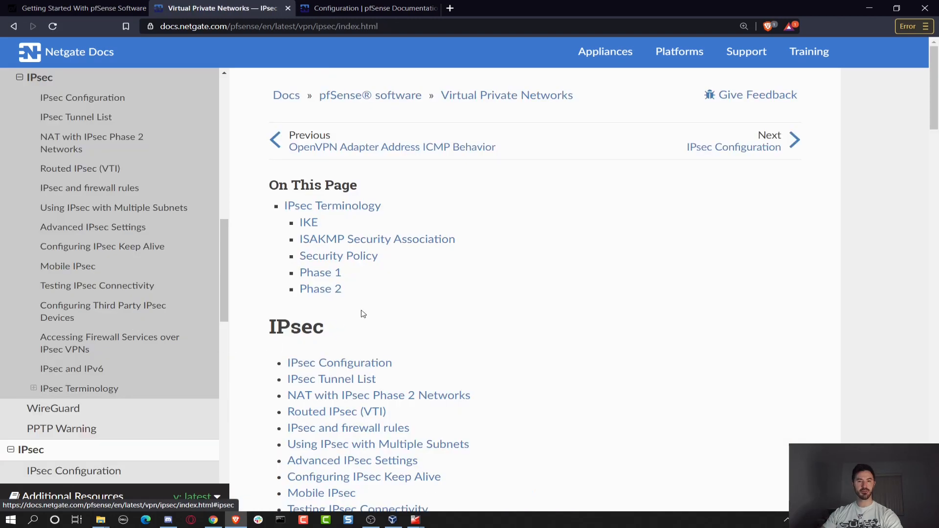
pyautogui.scroll(-5, 430, 371)
pyautogui.scroll(1, 371, 221)
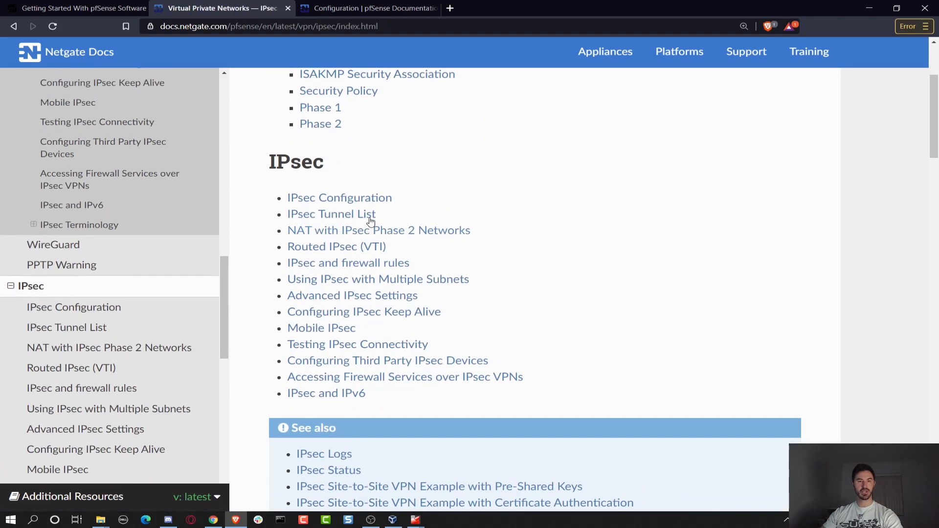
pyautogui.click(341, 197)
pyautogui.scroll(-4, 419, 331)
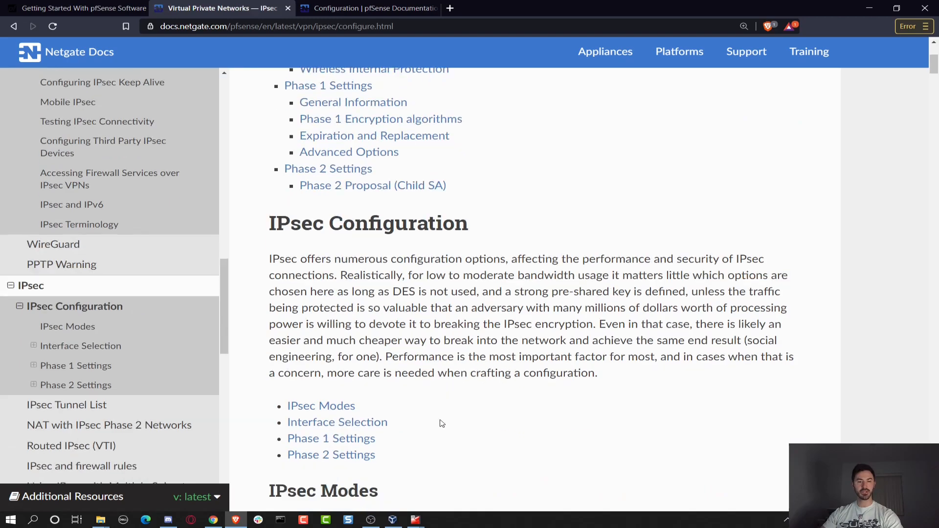
pyautogui.scroll(-5, 443, 425)
# Read through the IPsec Modes section, then move on to the DHCP documentation page.
pyautogui.click(331, 187)
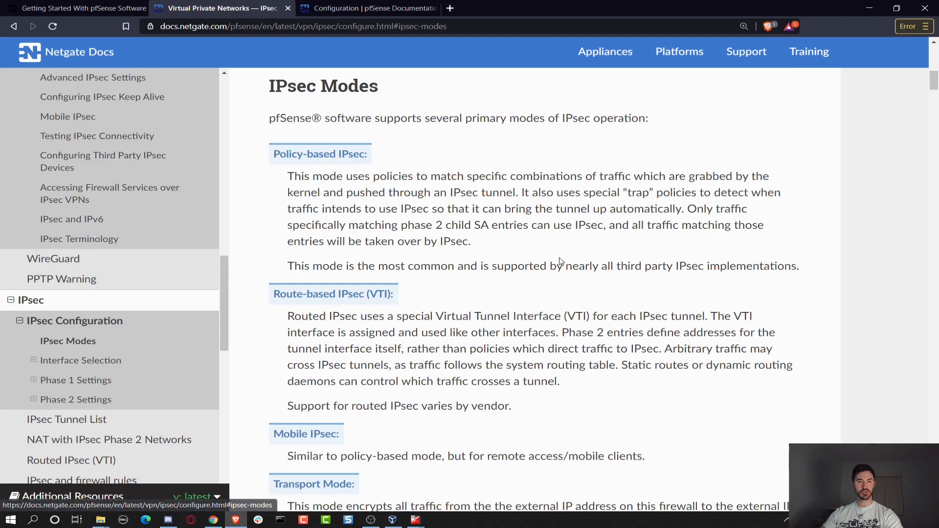
pyautogui.scroll(-10, 518, 340)
pyautogui.scroll(-4, 493, 379)
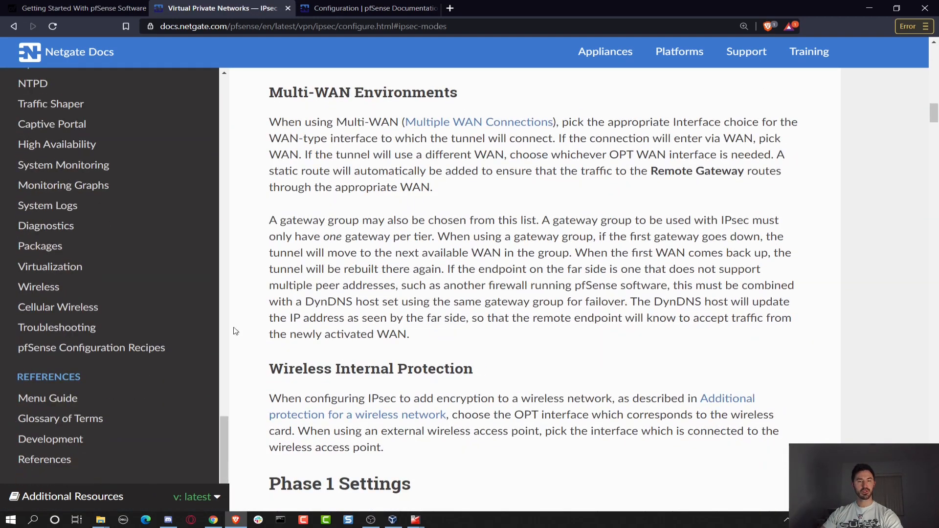
pyautogui.scroll(-6, 294, 333)
pyautogui.scroll(-5, 341, 310)
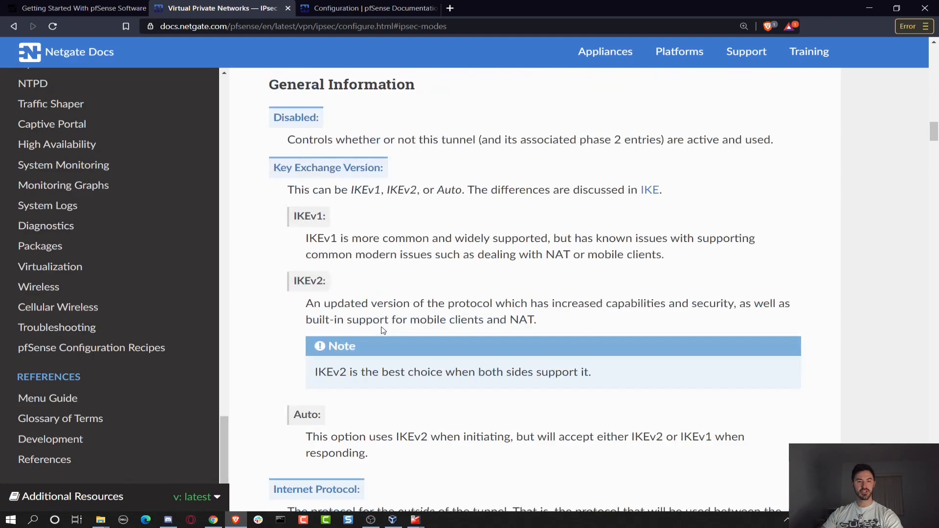
pyautogui.scroll(2, 73, 323)
pyautogui.scroll(2, 73, 323)
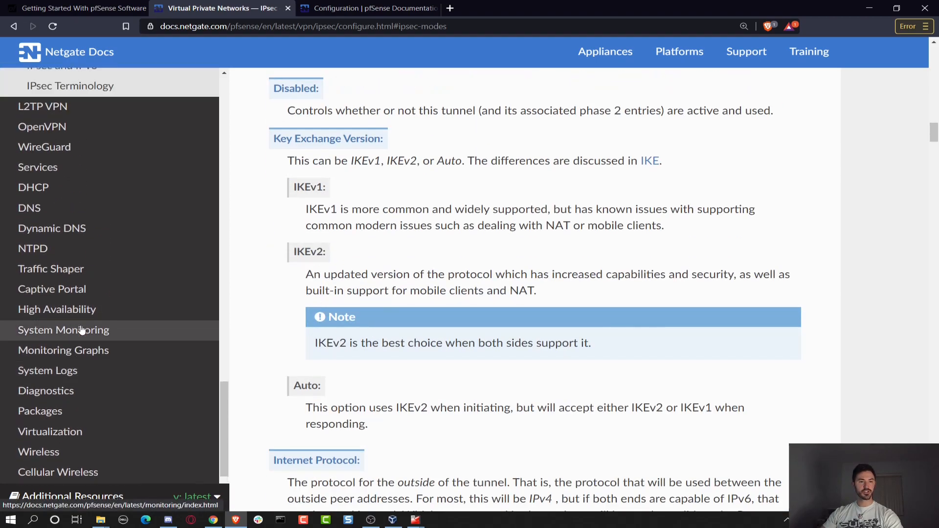
pyautogui.click(39, 186)
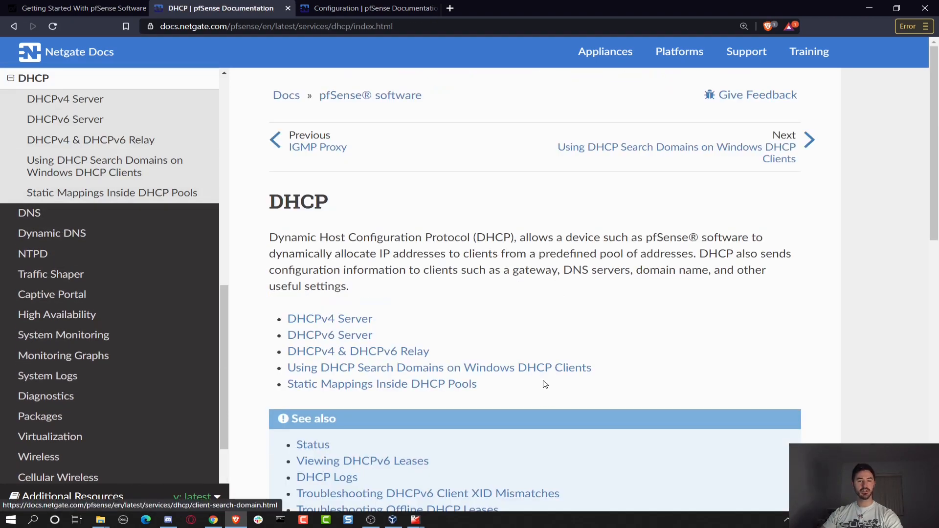
# Read the DHCPv4 Server page through General Options and Additional Pools to Servers, then open Virtualization.
pyautogui.click(343, 319)
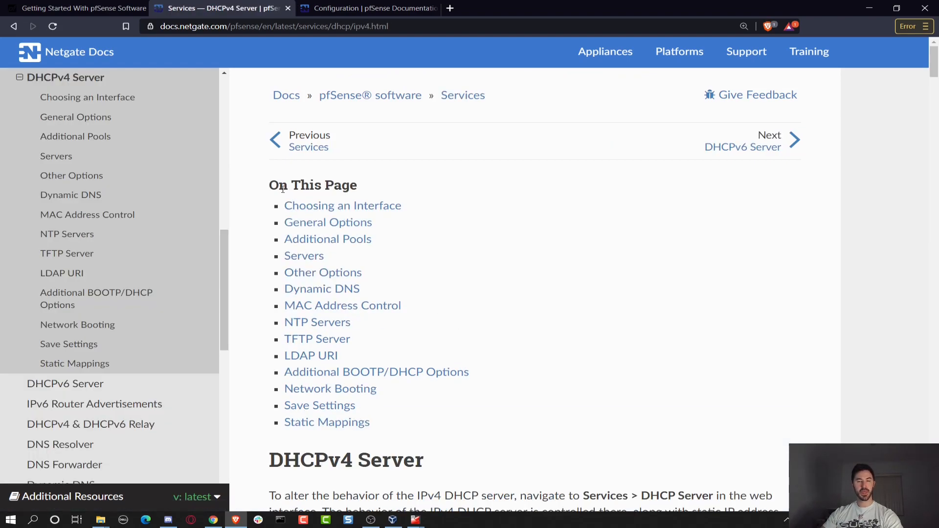
pyautogui.scroll(-2, 349, 369)
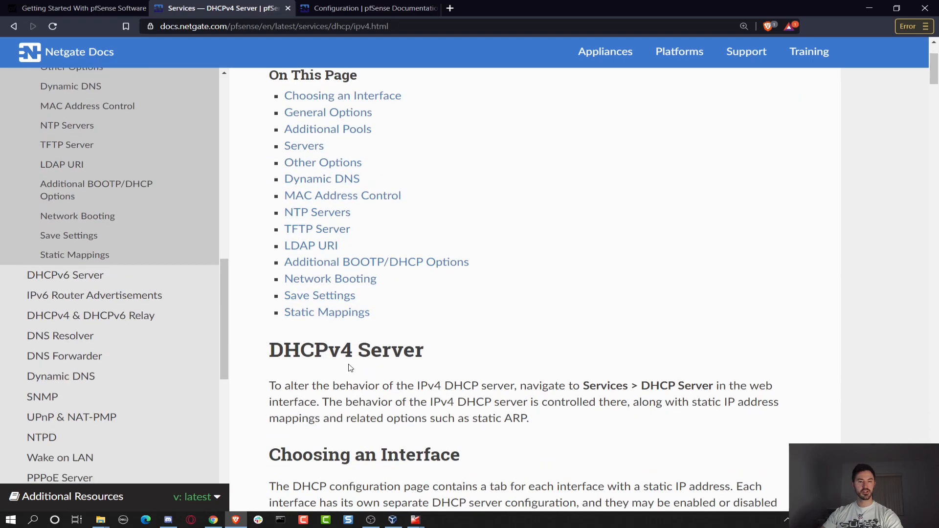
pyautogui.scroll(-5, 351, 368)
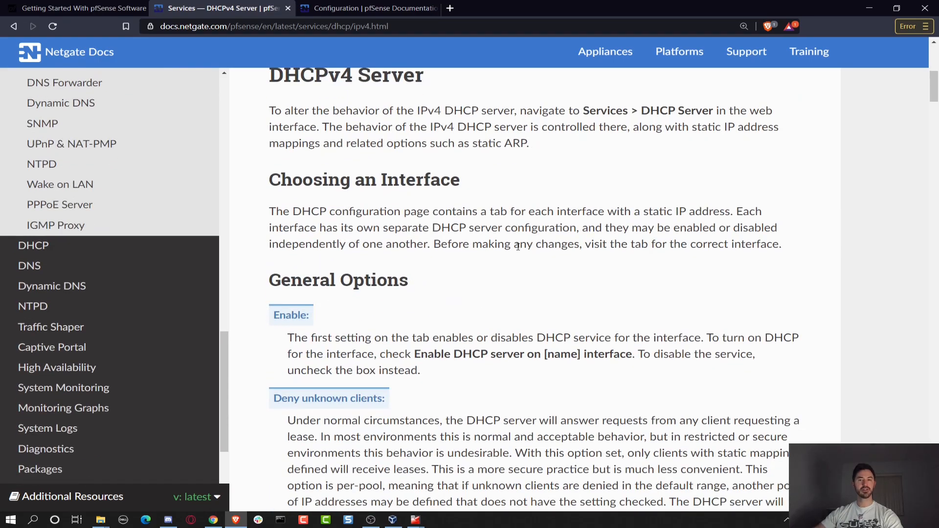
pyautogui.scroll(-5, 518, 246)
pyautogui.scroll(-10, 530, 240)
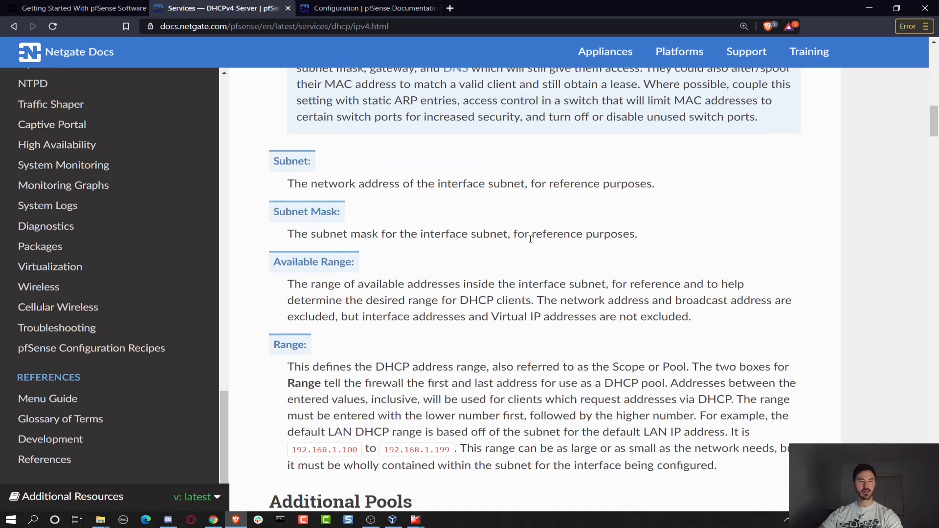
pyautogui.scroll(-4, 545, 239)
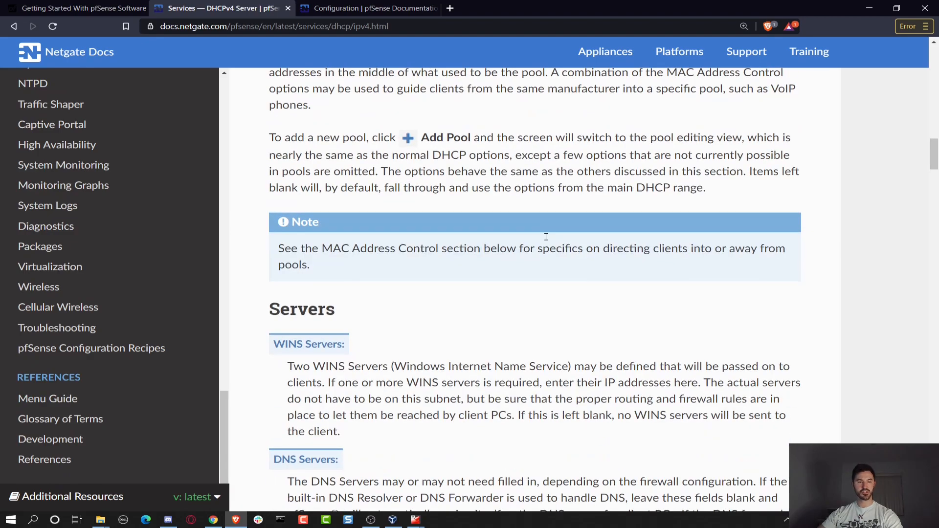
pyautogui.click(35, 271)
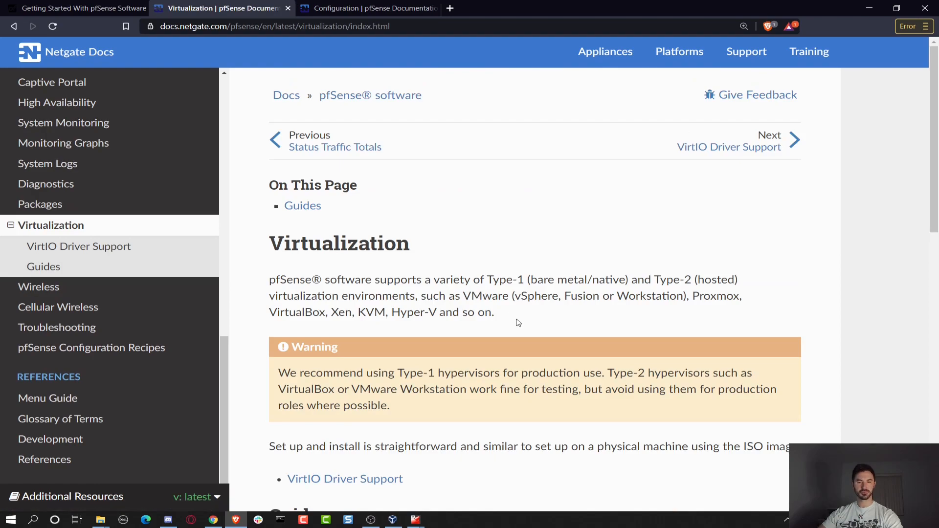
# Highlight the supported virtualization types and the Fusion, VirtualBox, Xen, KVM and Hyper-V mentions.
pyautogui.moveTo(373, 280); pyautogui.dragTo(497, 284)
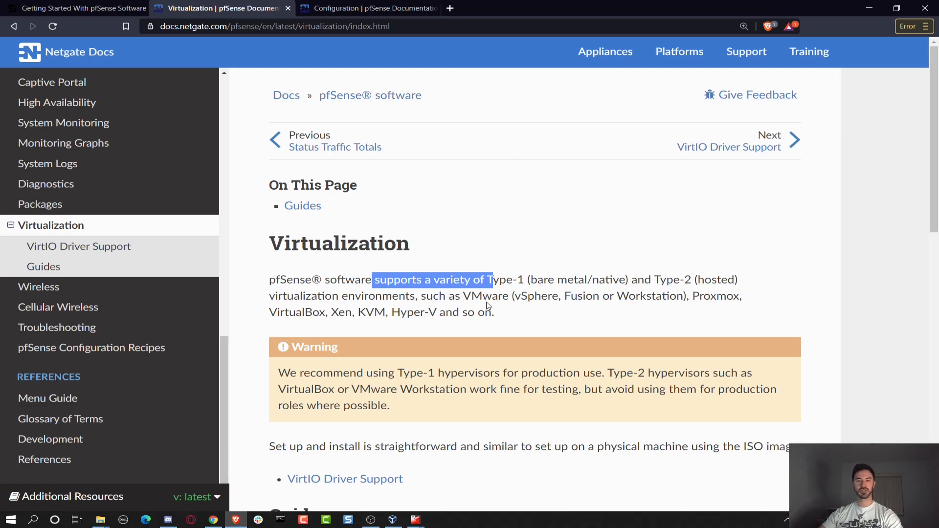
pyautogui.moveTo(674, 280); pyautogui.dragTo(727, 282)
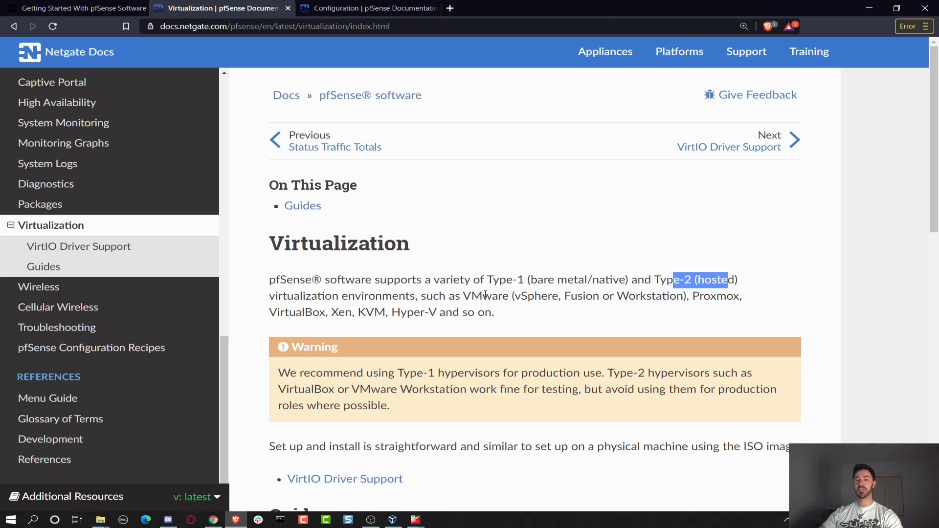
pyautogui.moveTo(566, 296); pyautogui.dragTo(597, 300)
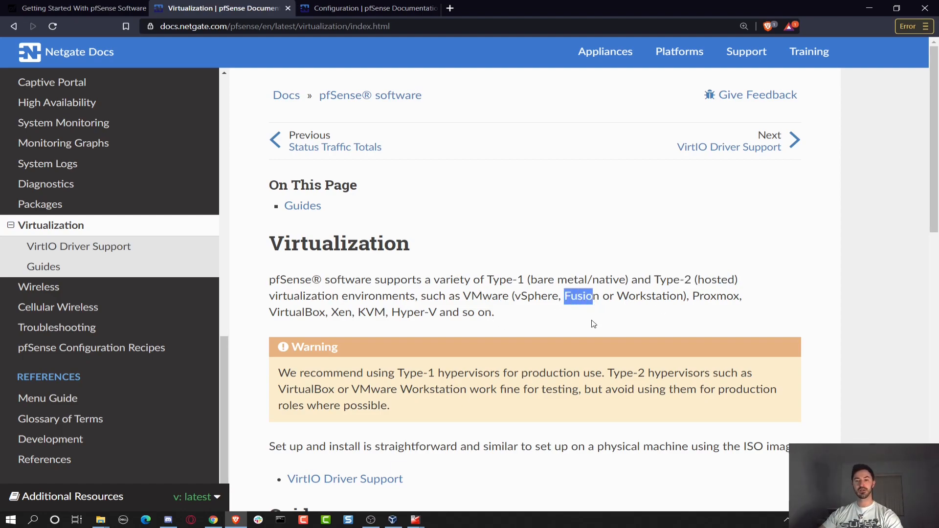
pyautogui.moveTo(279, 313); pyautogui.dragTo(363, 317)
pyautogui.click(384, 330)
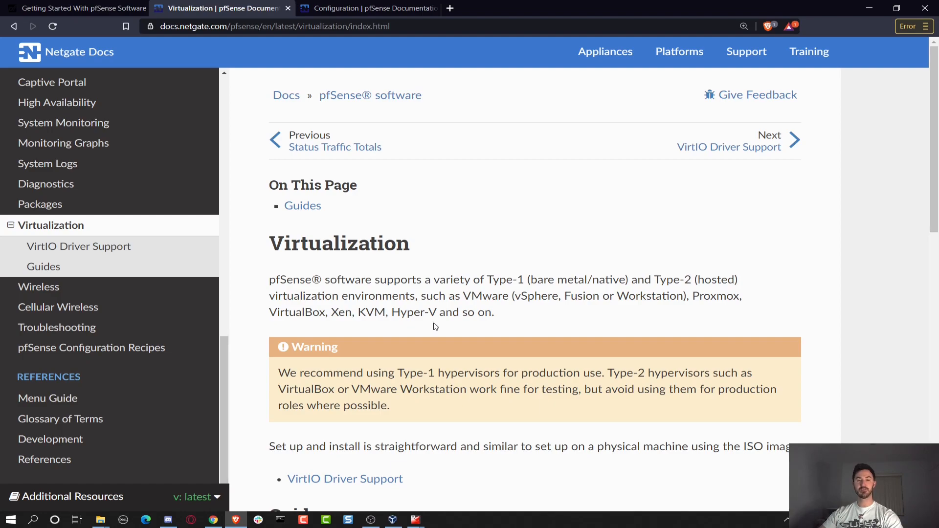
pyautogui.moveTo(396, 312); pyautogui.dragTo(504, 325)
pyautogui.click(510, 320)
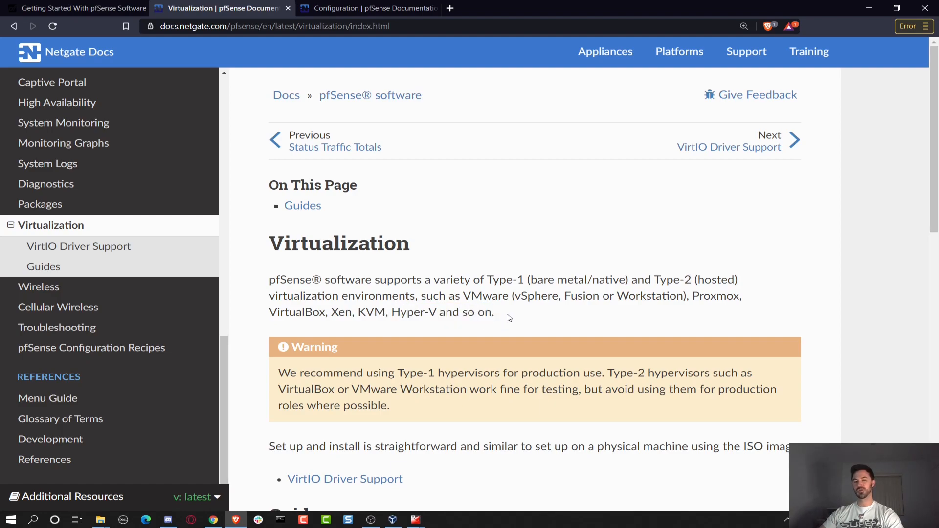
# Scroll through the rest of the guide and minimize the browser to reveal the Kali VM.
pyautogui.scroll(-3, 509, 318)
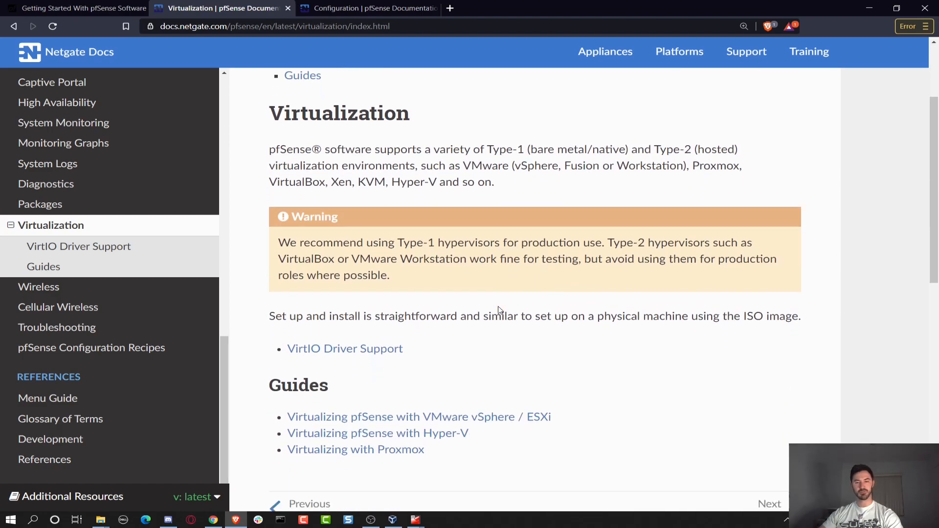
pyautogui.scroll(-2, 500, 310)
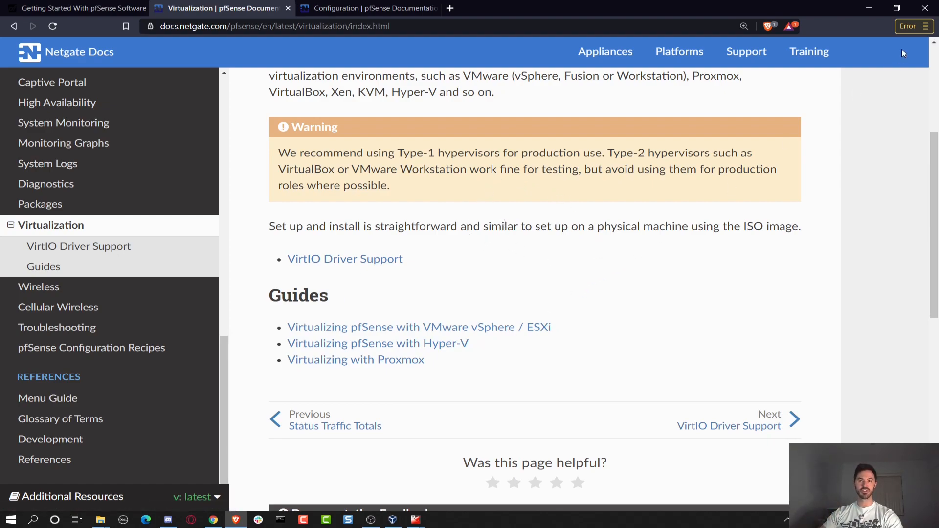
pyautogui.click(871, 8)
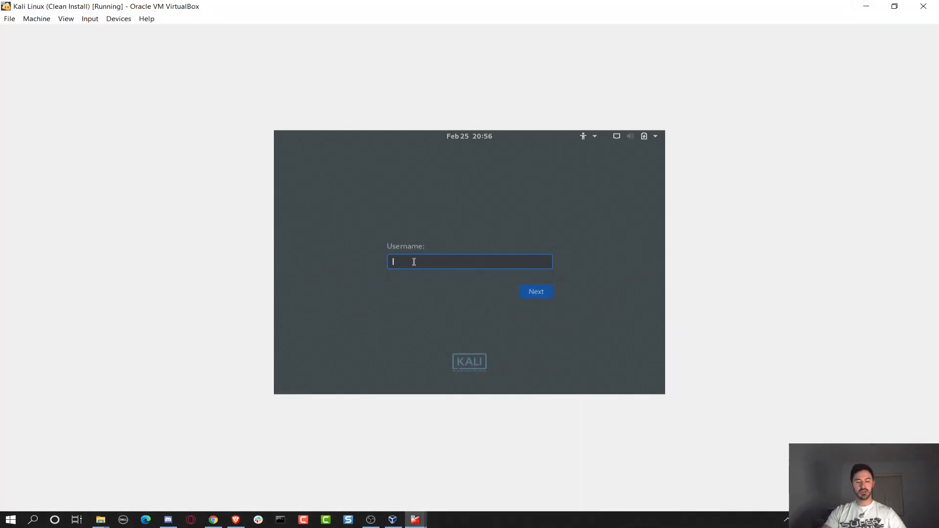
# Log in to Kali as root with the account password.
pyautogui.write('root')
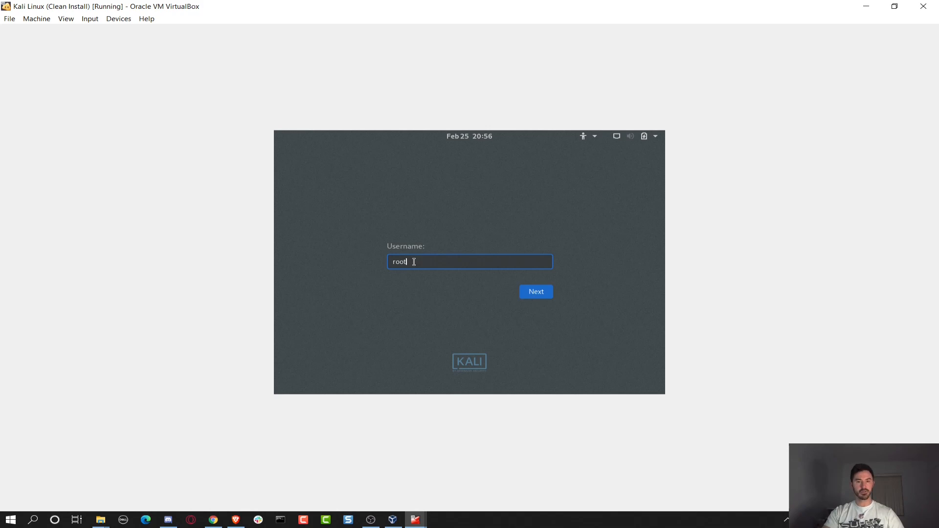
pyautogui.press('Return')
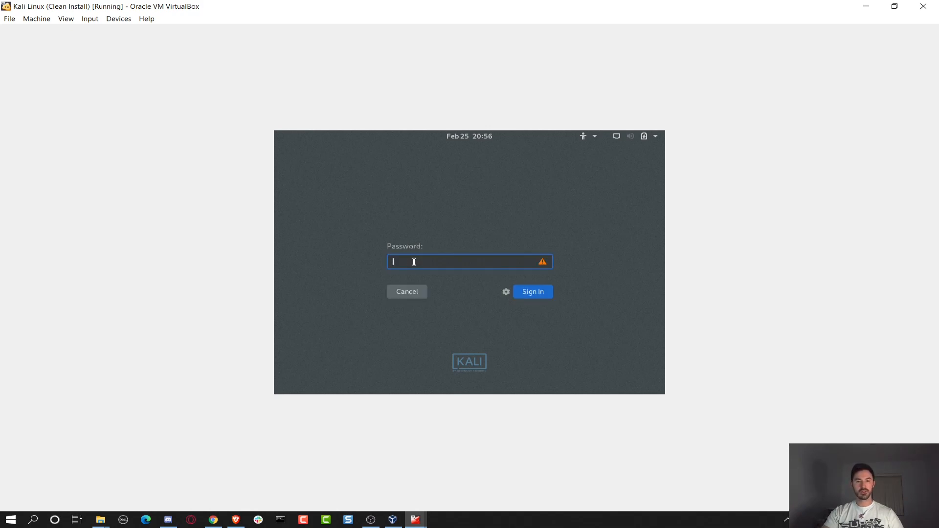
pyautogui.write('•••••••••••••')
pyautogui.press('Return')
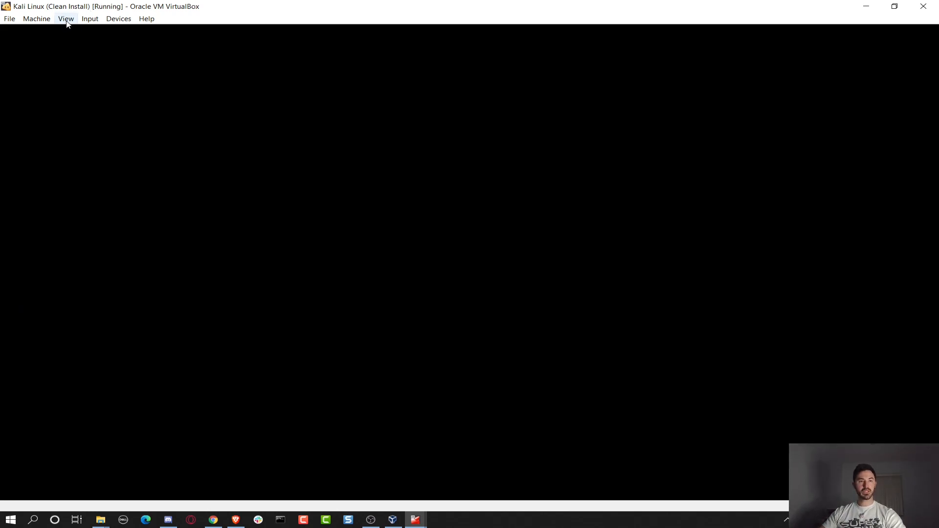
# Open the Kali VM's settings on the Network page showing Adapter 1 on Host-only.
pyautogui.click(39, 19)
pyautogui.click(44, 31)
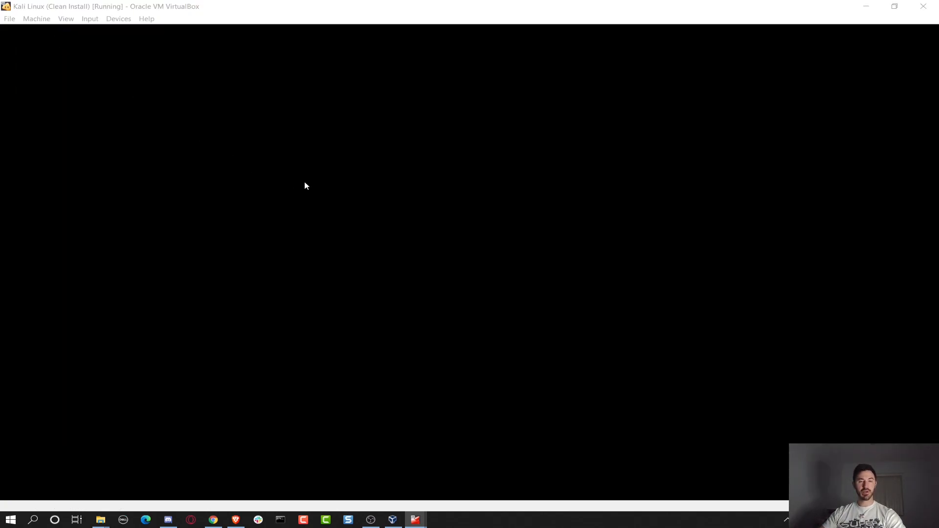
pyautogui.click(342, 242)
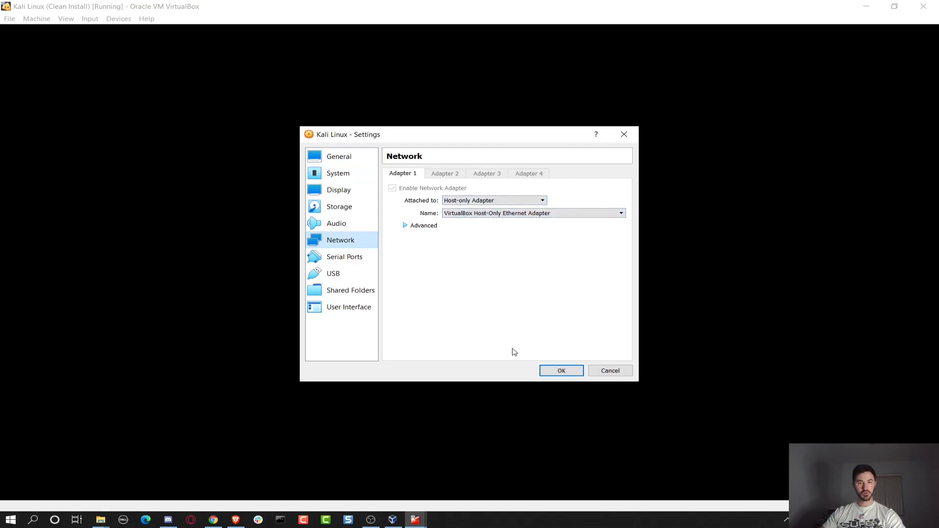
# Close the VM settings, check the pfSense console's LAN 192.168.1.1/24, and open a Kali terminal.
pyautogui.click(560, 372)
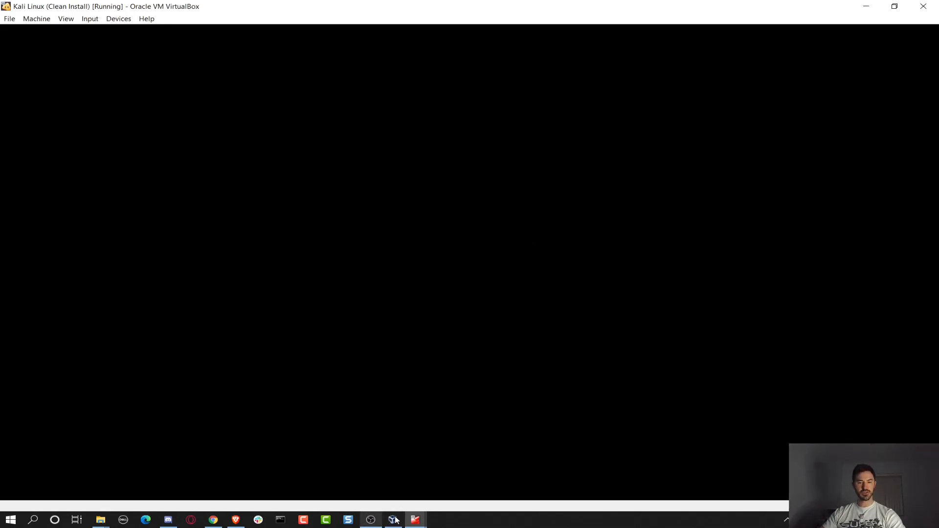
pyautogui.moveTo(415, 521)
pyautogui.click(359, 481)
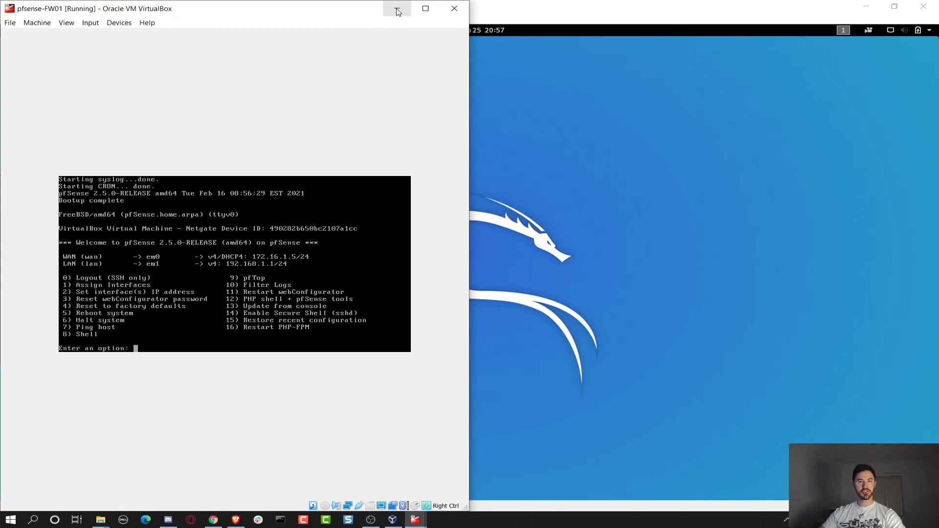
pyautogui.click(397, 8)
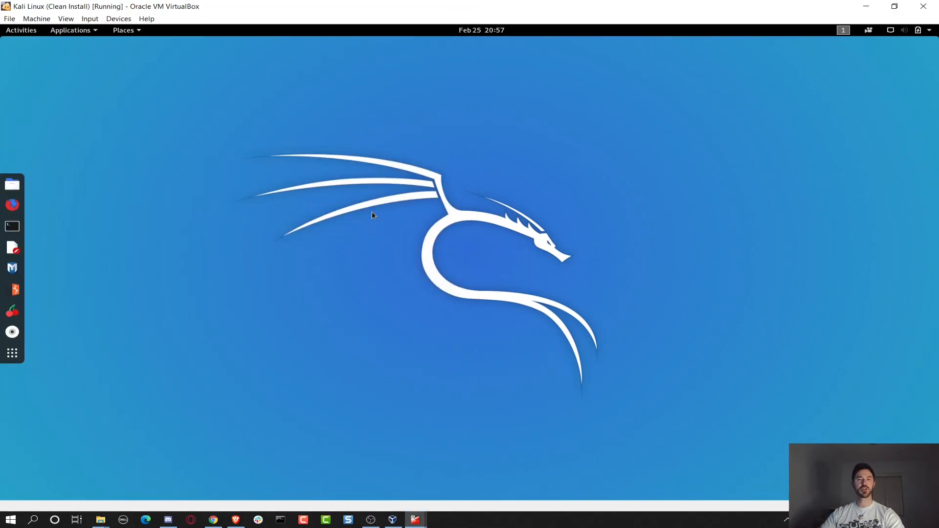
pyautogui.click(12, 226)
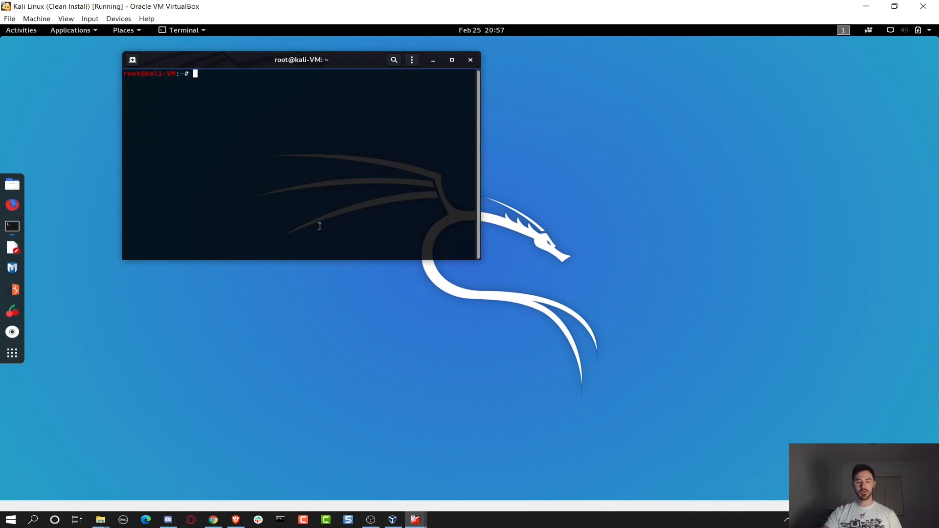
# Enlarge the terminal and run ifconfig to confirm eth0 has address 192.168.1.100.
pyautogui.hotkey('ctrl', '+')
pyautogui.hotkey('ctrl', '+')
pyautogui.hotkey('ctrl', '+')
pyautogui.hotkey('ctrl', '+')
pyautogui.hotkey('ctrl', '+')
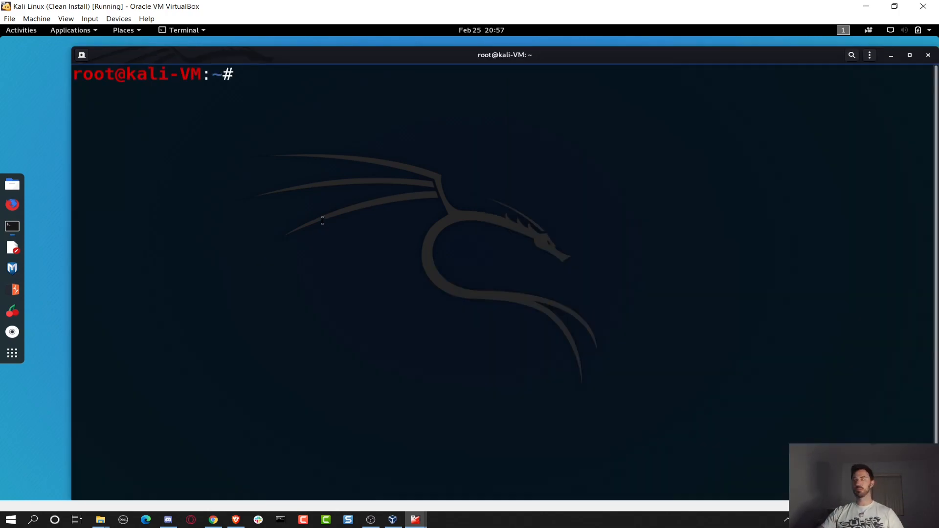
pyautogui.moveTo(248, 59); pyautogui.dragTo(227, 54)
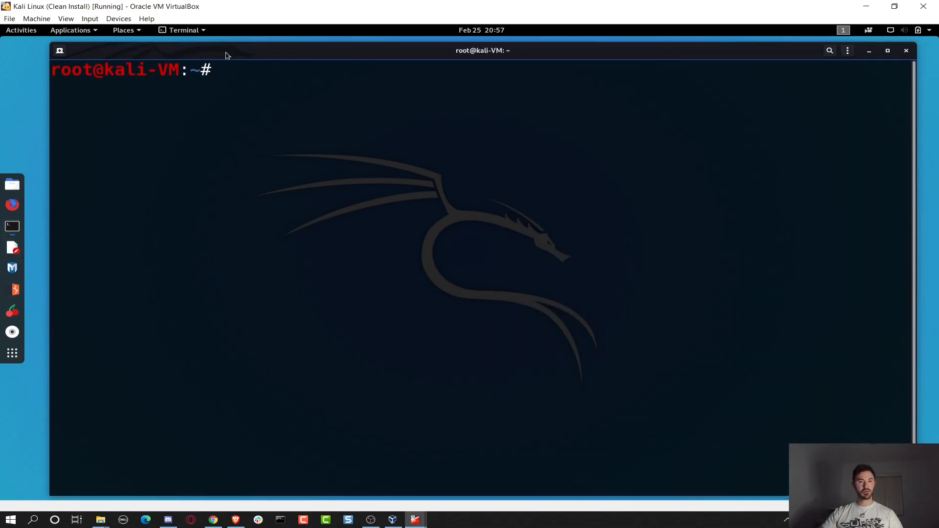
pyautogui.write('ifco')
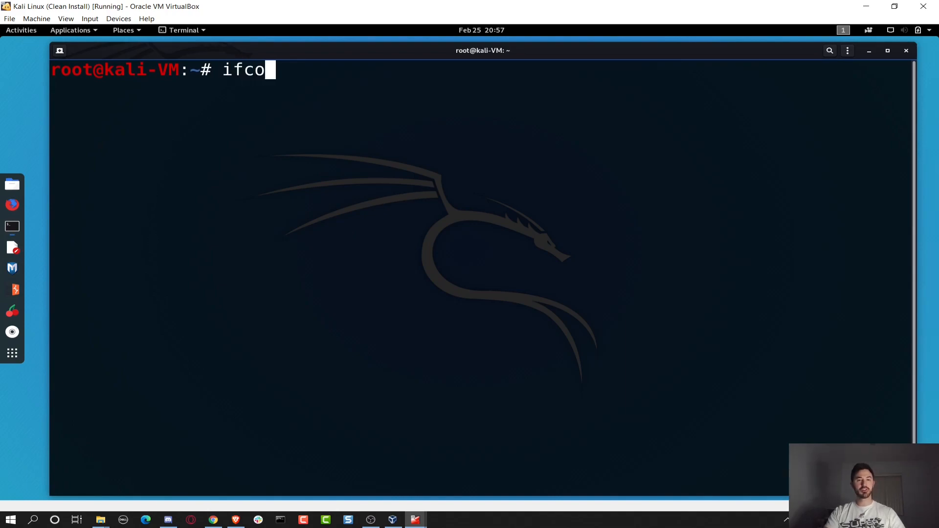
pyautogui.write('nfig eth0')
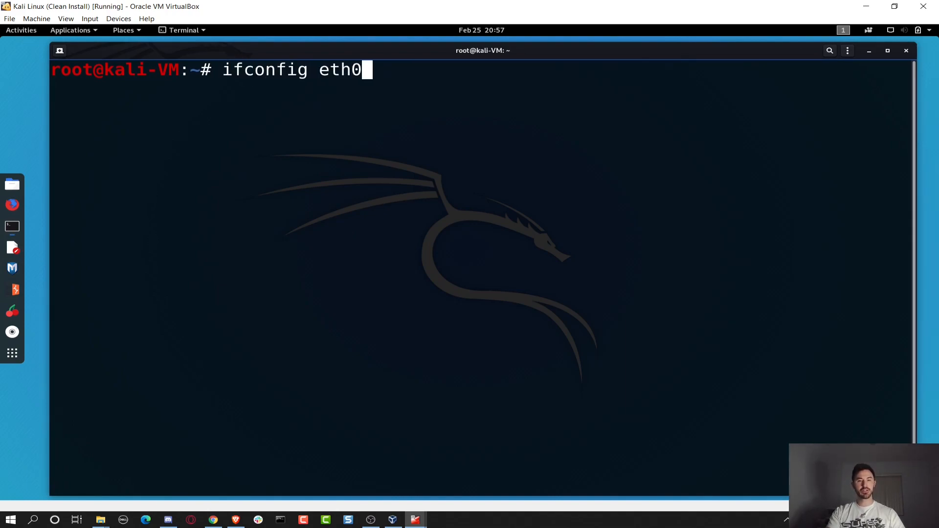
pyautogui.press('Return')
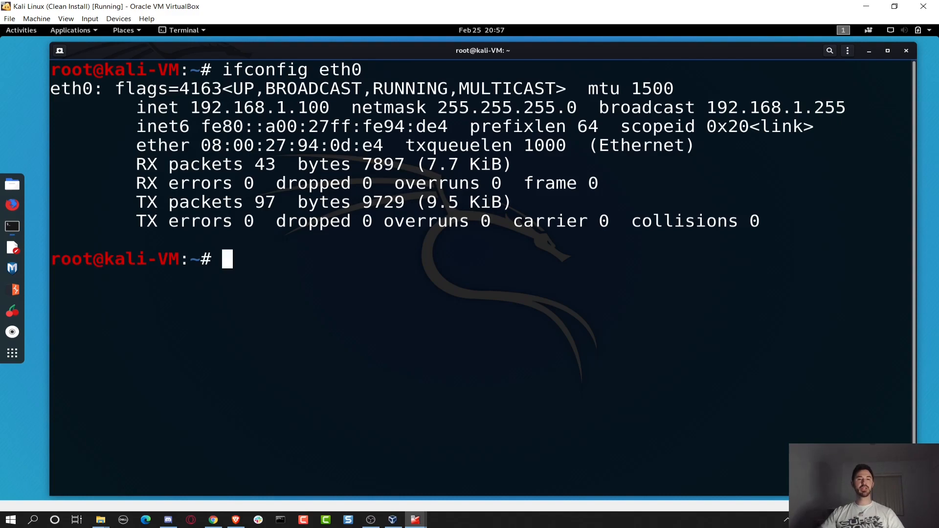
pyautogui.write('ifconfig')
pyautogui.press('Return')
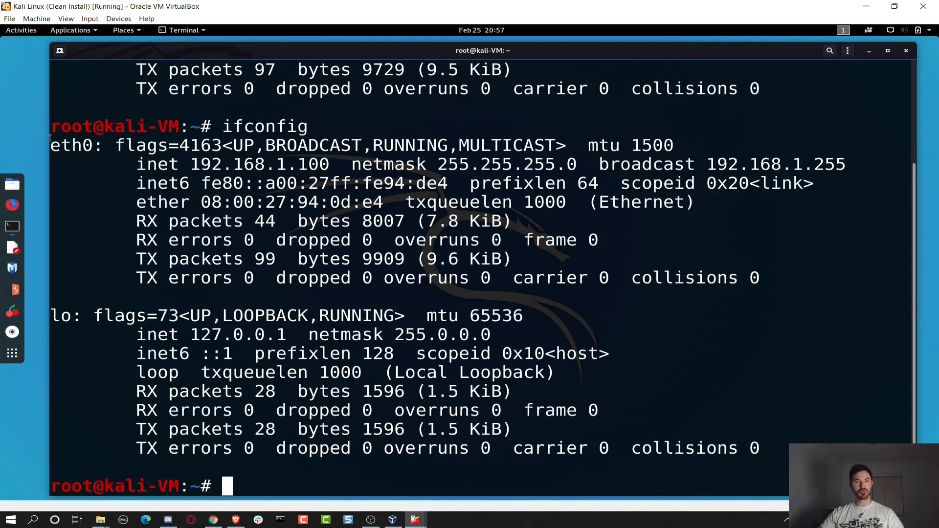
pyautogui.moveTo(60, 145); pyautogui.dragTo(115, 146)
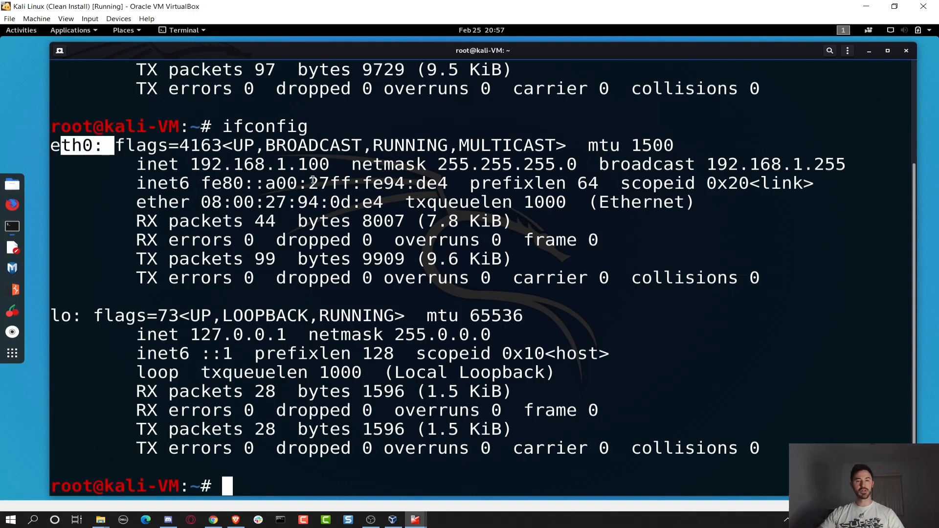
pyautogui.moveTo(330, 164); pyautogui.dragTo(191, 164)
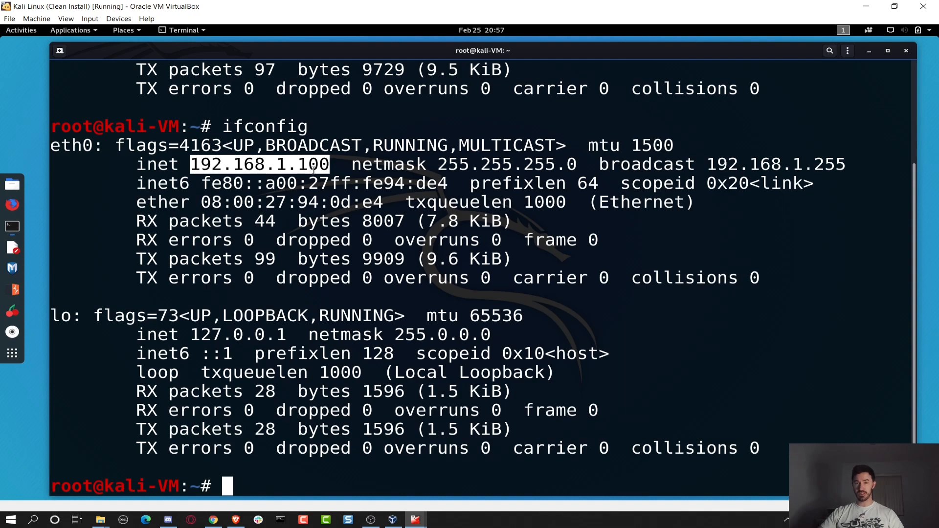
# Ping 192.168.1.1 with 3 of 3 replies, then launch Firefox.
pyautogui.write('ping')
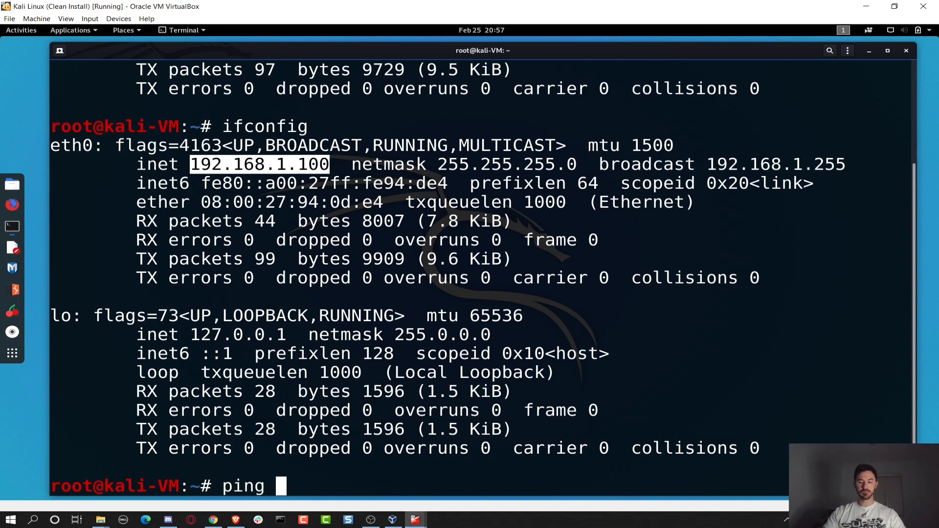
pyautogui.press('pageup')
pyautogui.press('BackSpace')
pyautogui.press('BackSpace')
pyautogui.press('BackSpace')
pyautogui.press('BackSpace')
pyautogui.press('BackSpace')
pyautogui.press('BackSpace')
pyautogui.press('BackSpace')
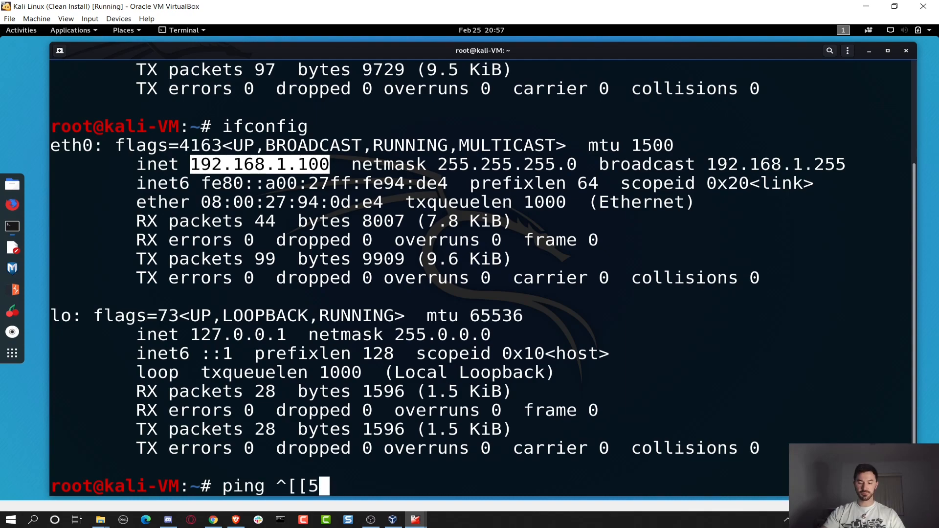
pyautogui.write('192')
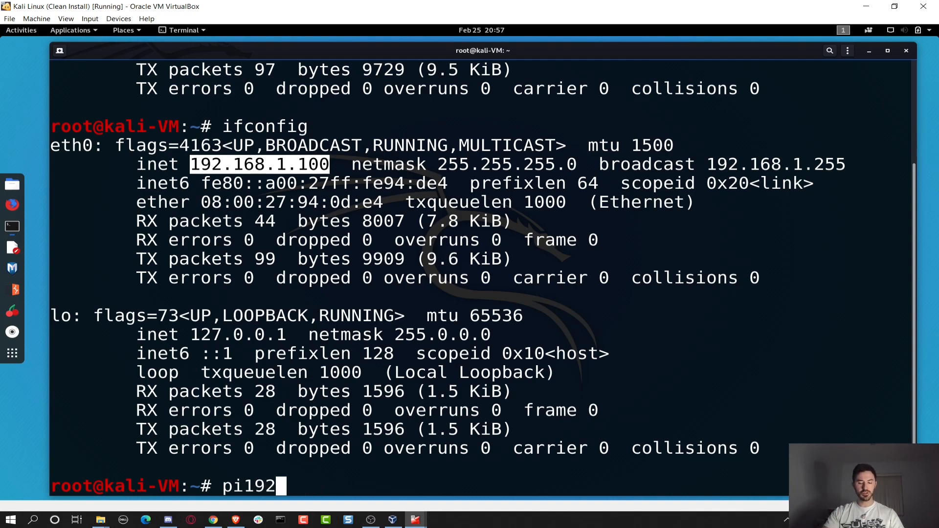
pyautogui.write('.168.1.1')
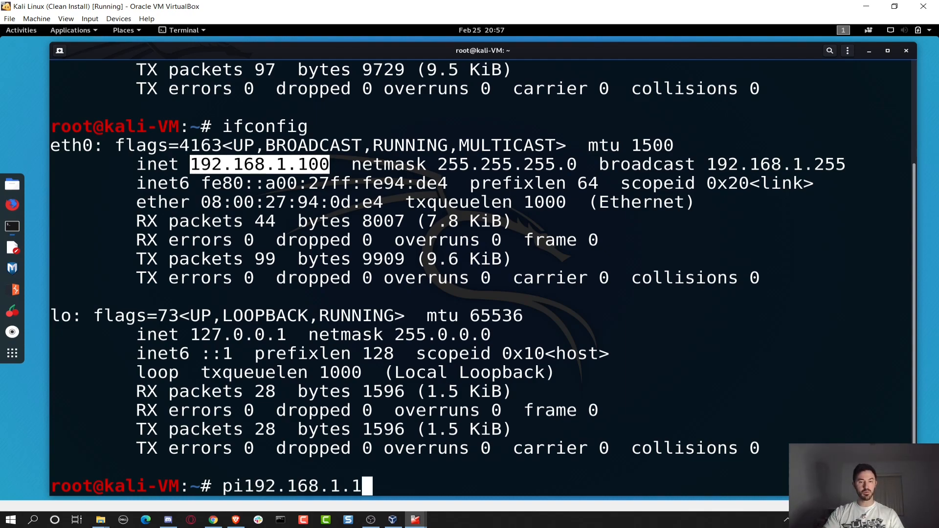
pyautogui.press('Left')
pyautogui.press('Left')
pyautogui.press('Left')
pyautogui.press('Left')
pyautogui.press('Left')
pyautogui.press('Left')
pyautogui.press('Left')
pyautogui.press('Left')
pyautogui.press('Left')
pyautogui.press('Left')
pyautogui.press('Left')
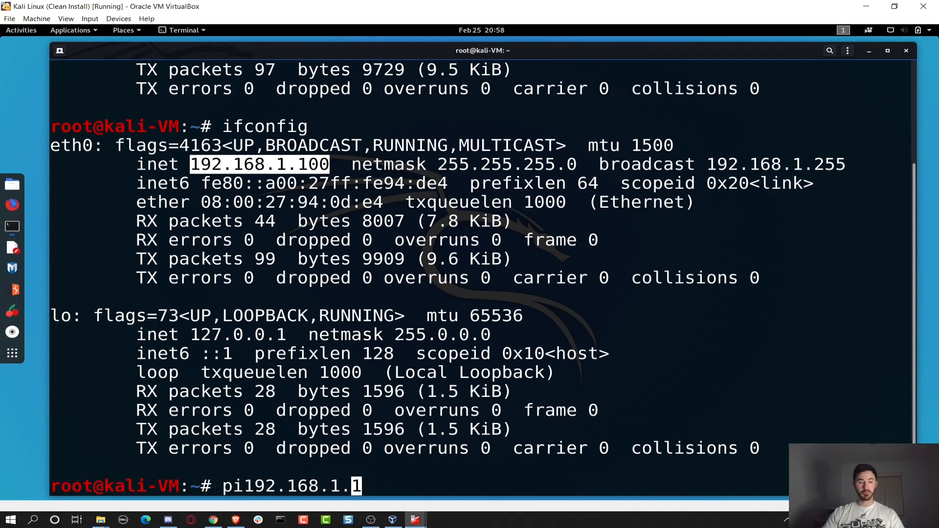
pyautogui.write('ng')
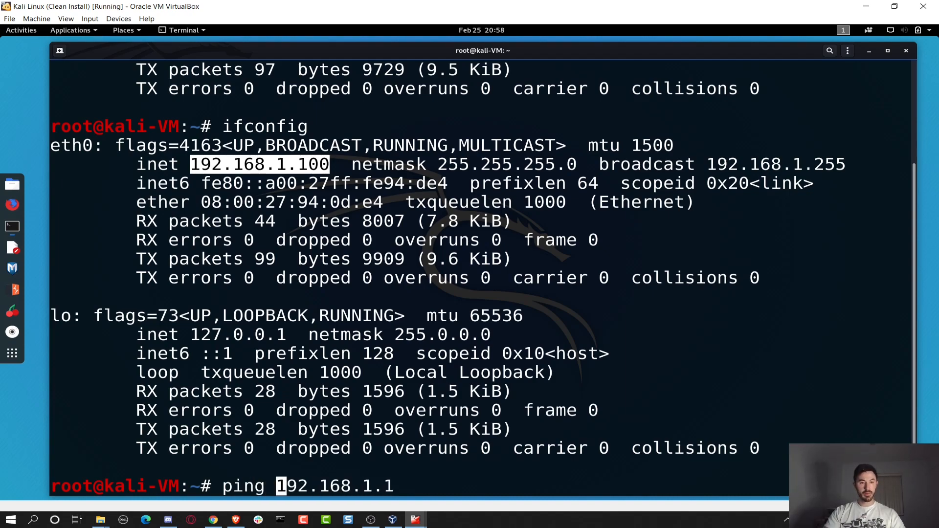
pyautogui.press('Return')
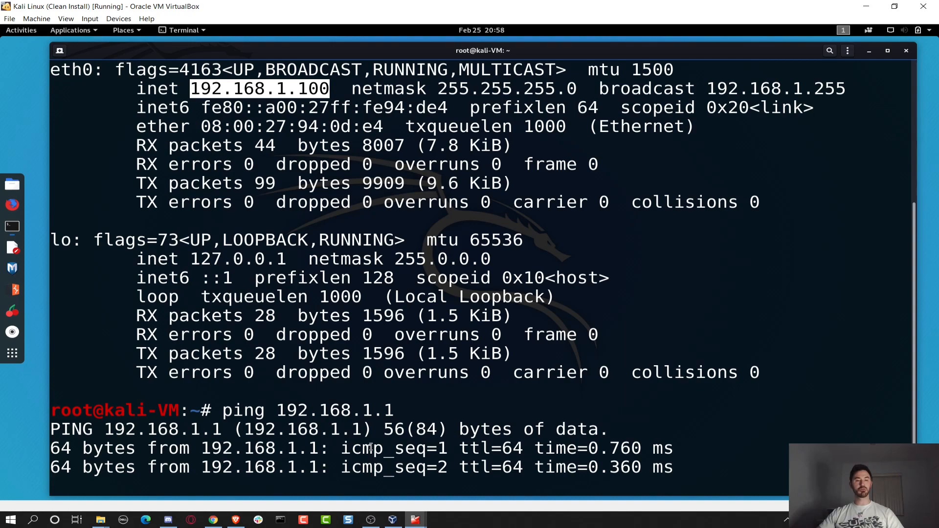
pyautogui.hotkey('ctrl', 'c')
pyautogui.click(13, 204)
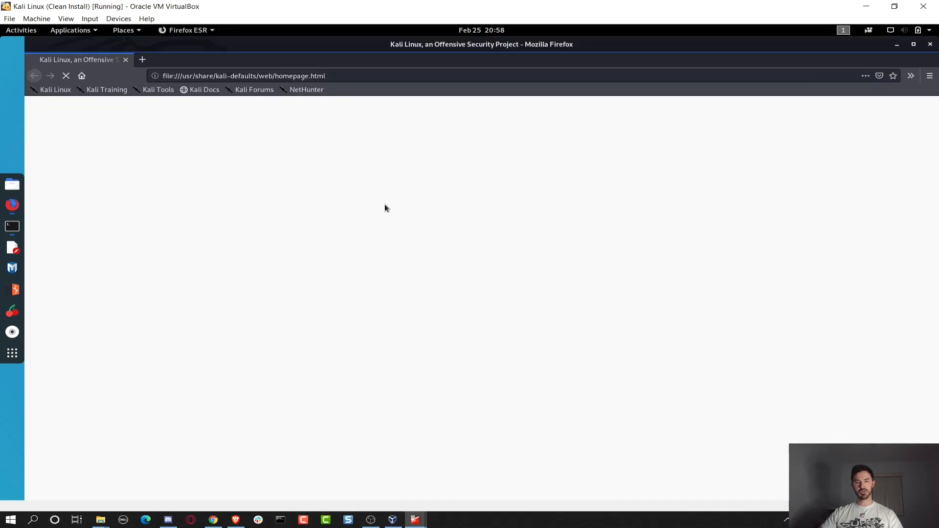
# Browse to 192.168.1.1 and accept the self-signed certificate warning.
pyautogui.click(294, 76)
pyautogui.write('192.168.1.1/')
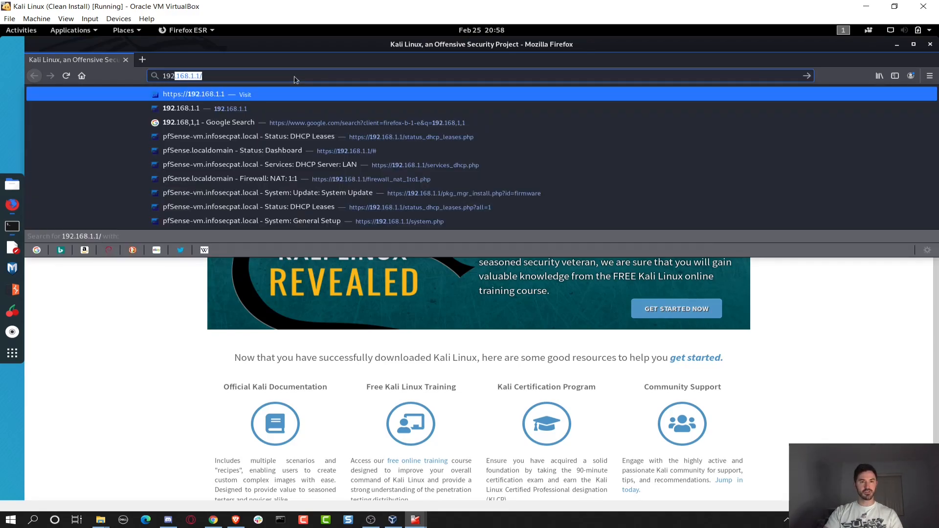
pyautogui.press('Return')
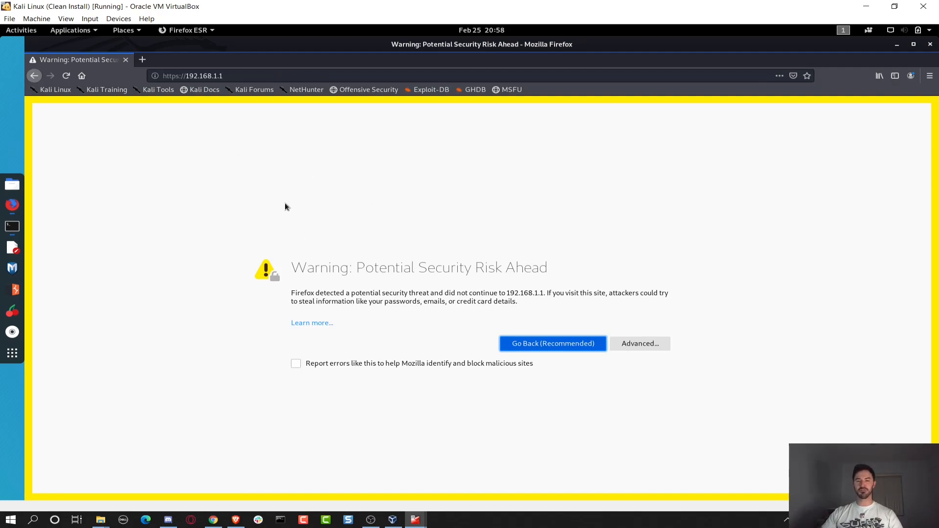
pyautogui.click(656, 348)
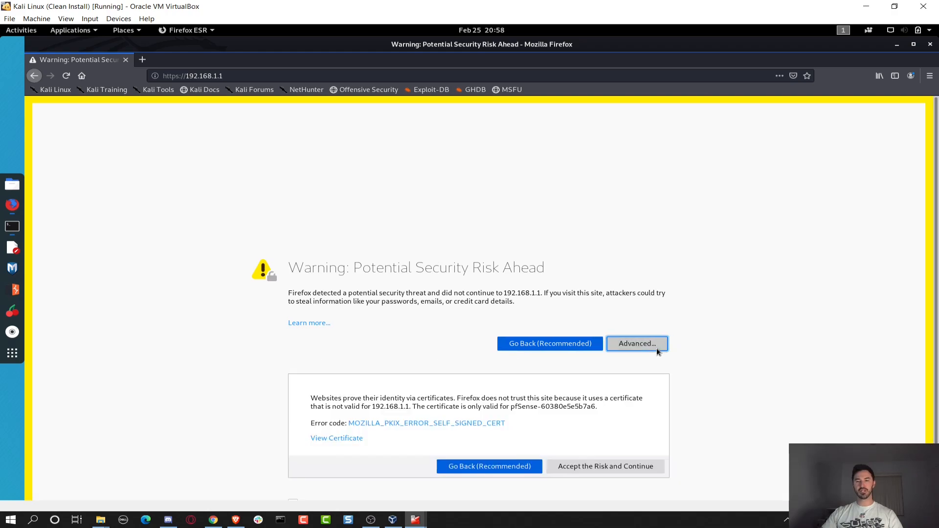
pyautogui.click(606, 467)
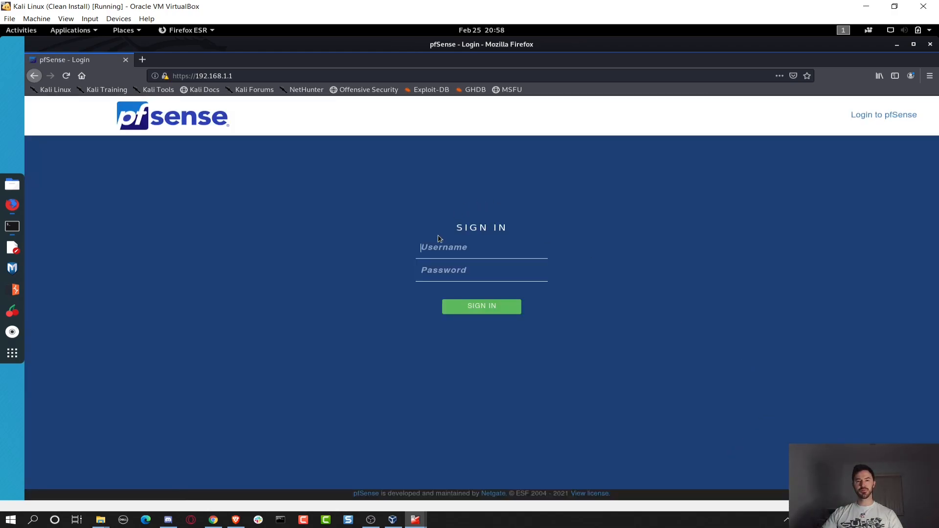
# Sign in to pfSense as admin with the account password.
pyautogui.click(443, 249)
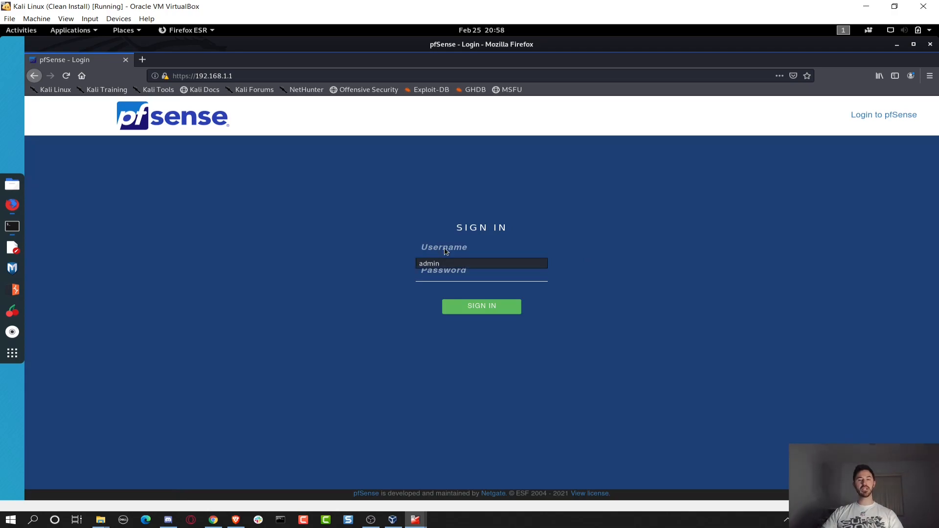
pyautogui.write('admin')
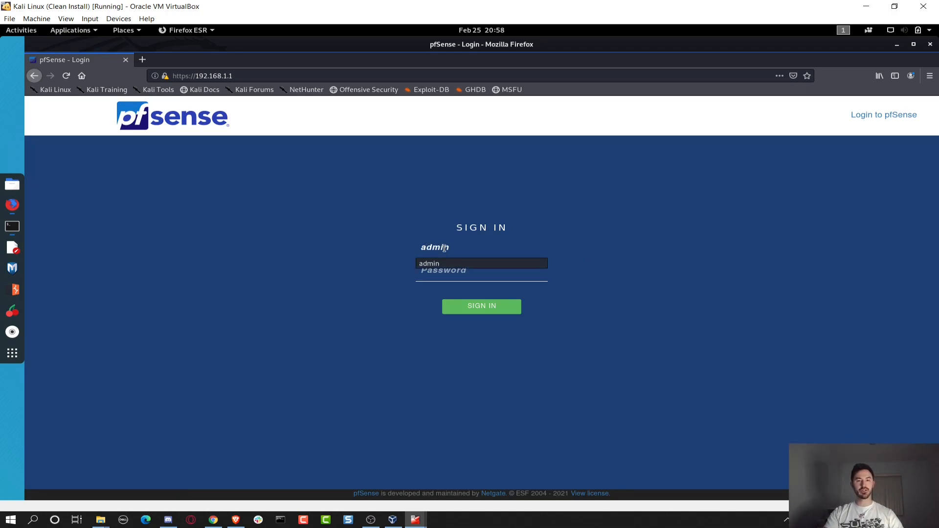
pyautogui.press('Tab')
pyautogui.write('passnse')
pyautogui.press('Return')
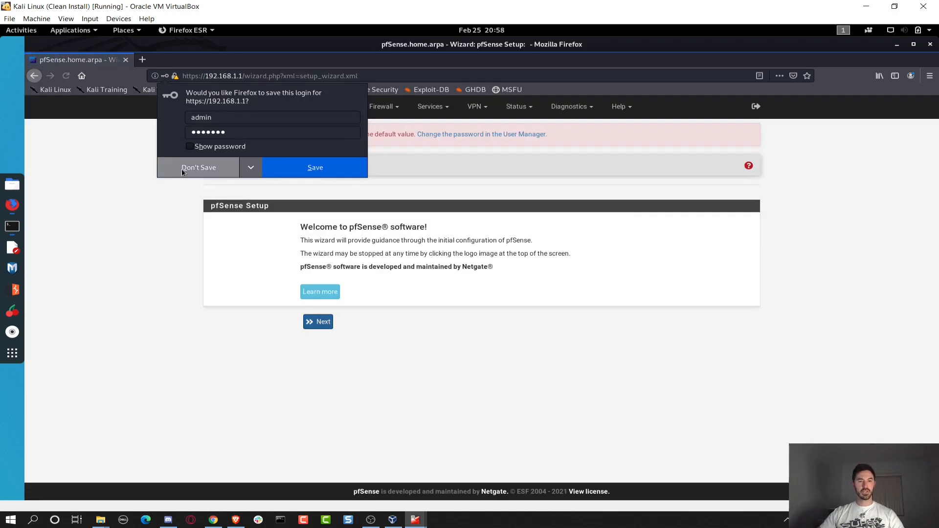
# Decline saving the login, enlarge the page, and advance the wizard to General Information.
pyautogui.click(182, 168)
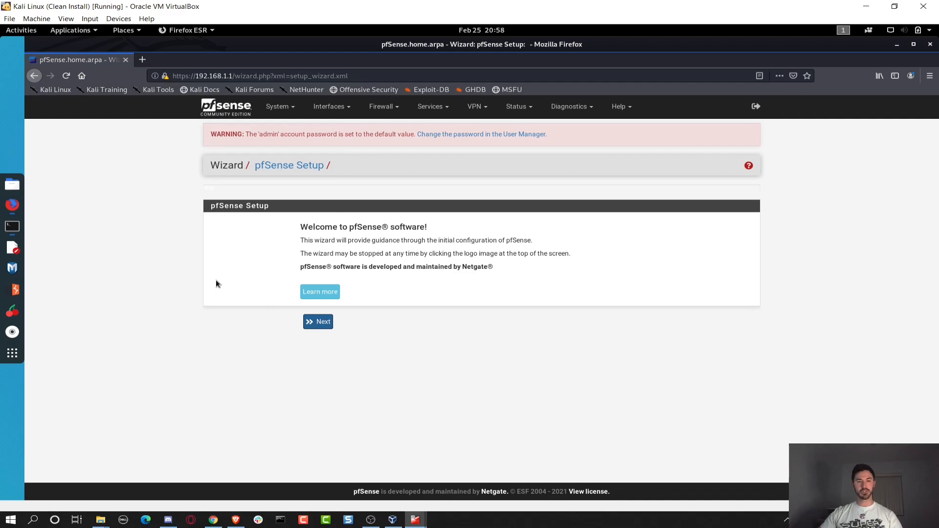
pyautogui.hotkey('ctrl', '+')
pyautogui.hotkey('ctrl', '+')
pyautogui.click(295, 362)
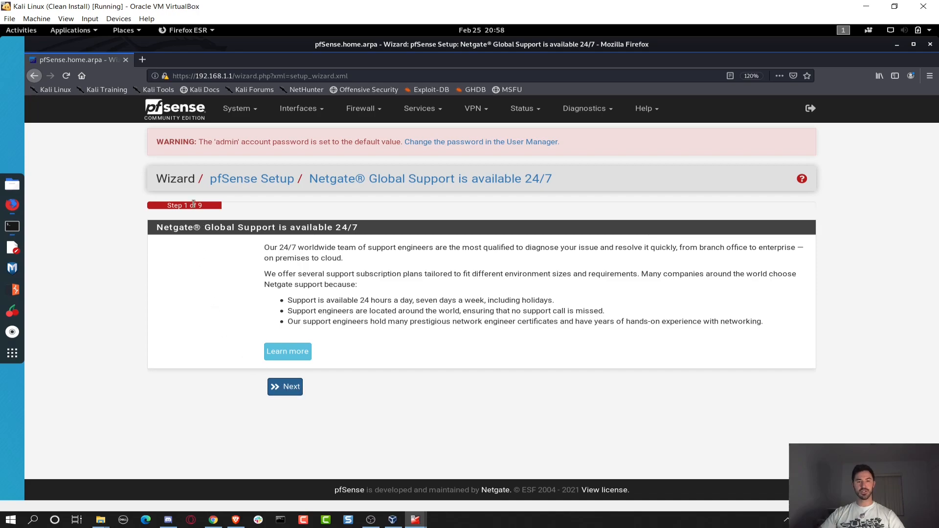
pyautogui.click(295, 387)
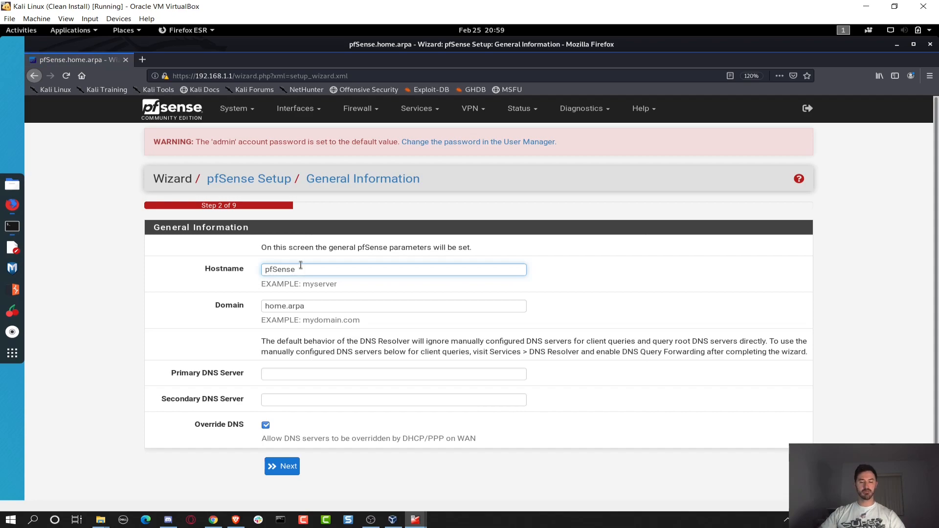
# Set the hostname to FW01 and the domain to lab.local.
pyautogui.write('FW')
pyautogui.press('BackSpace')
pyautogui.press('BackSpace')
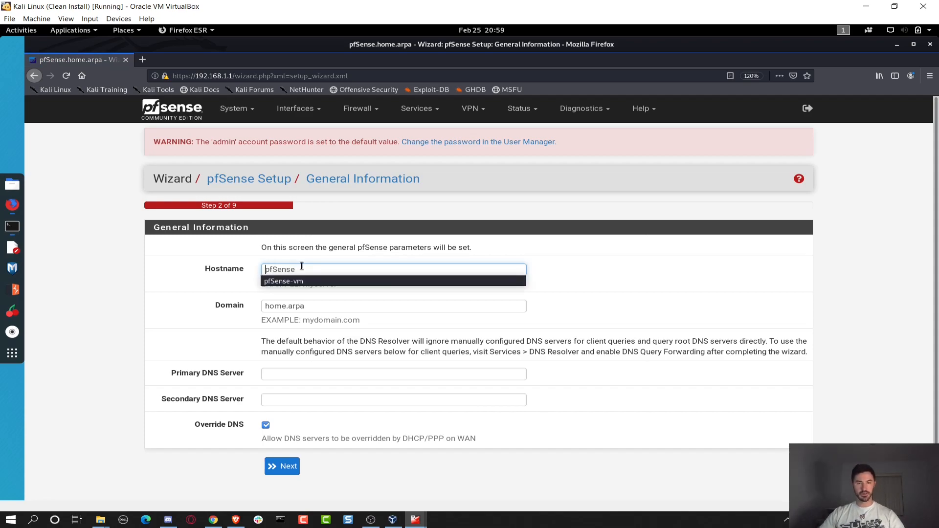
pyautogui.click(302, 266)
pyautogui.press('BackSpace')
pyautogui.press('BackSpace')
pyautogui.press('BackSpace')
pyautogui.press('BackSpace')
pyautogui.press('BackSpace')
pyautogui.press('BackSpace')
pyautogui.press('BackSpace')
pyautogui.write('FW01')
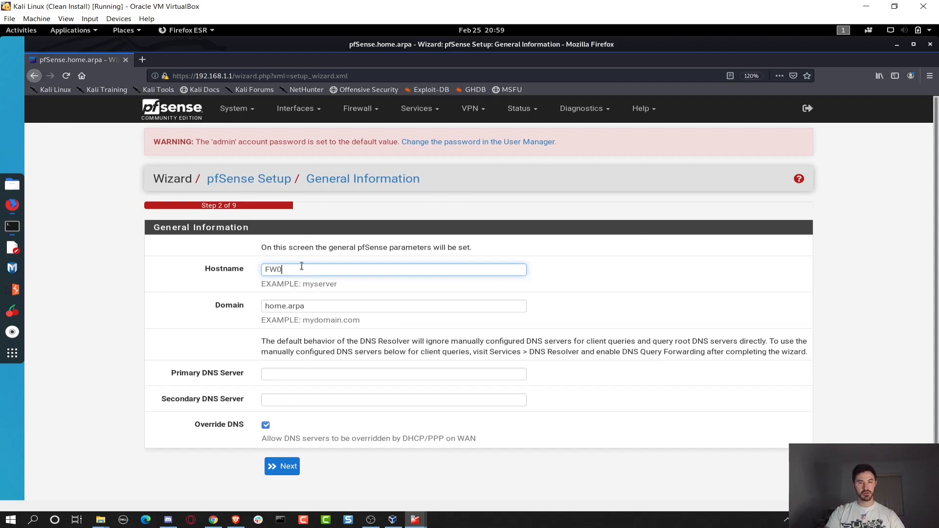
pyautogui.click(315, 307)
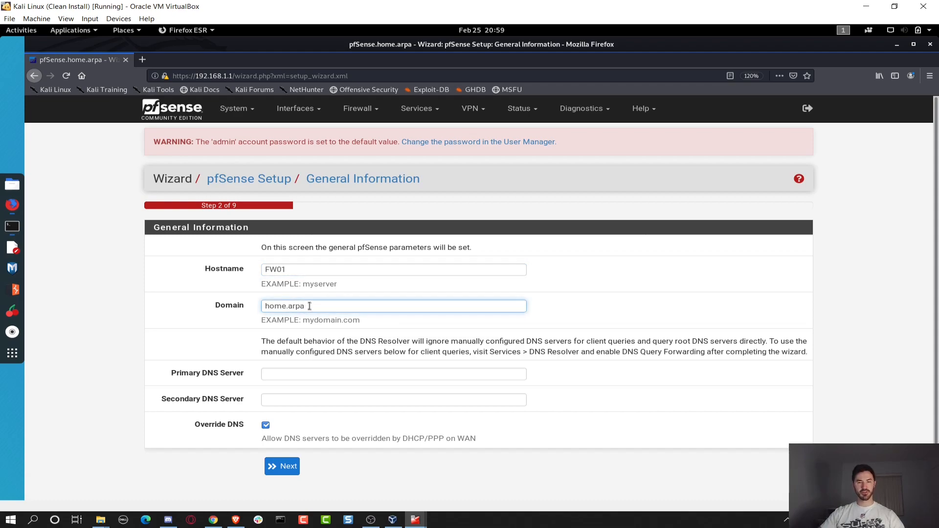
pyautogui.moveTo(310, 307); pyautogui.dragTo(246, 307)
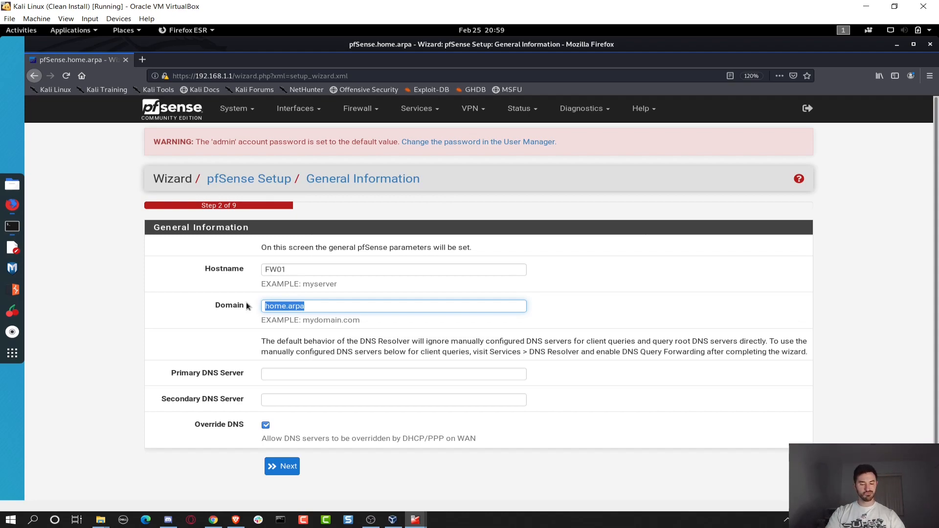
pyautogui.write('lab')
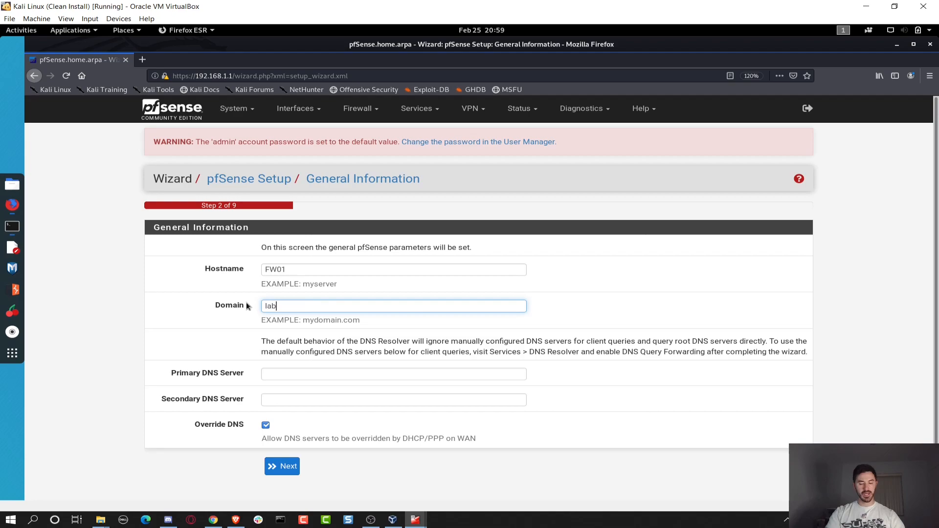
pyautogui.write('.local')
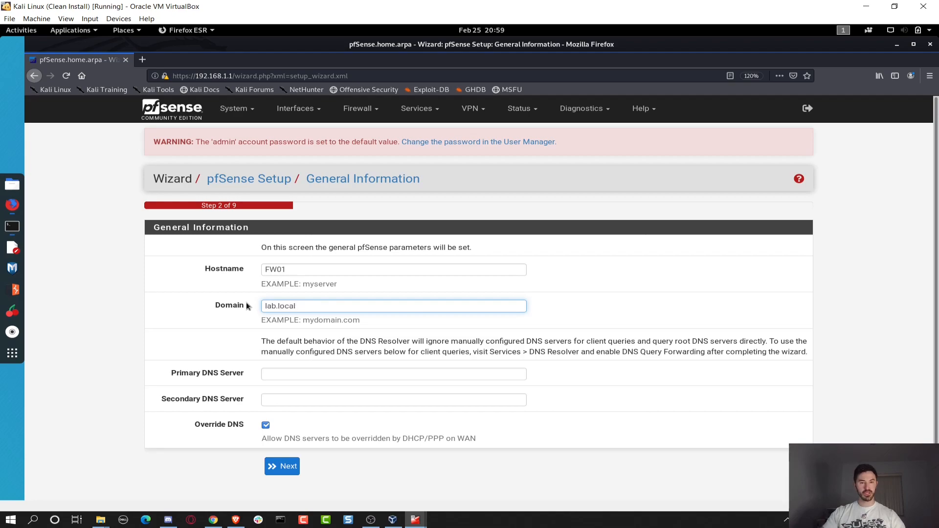
# Enter DNS servers 8.8.8.8 and 8.8.4.4 and continue to the time server step.
pyautogui.click(310, 375)
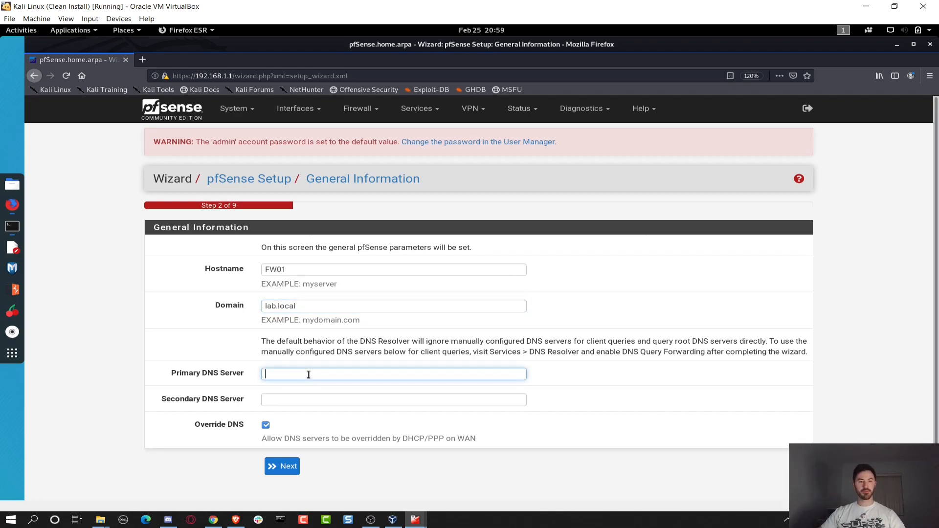
pyautogui.write('8.8.8.8')
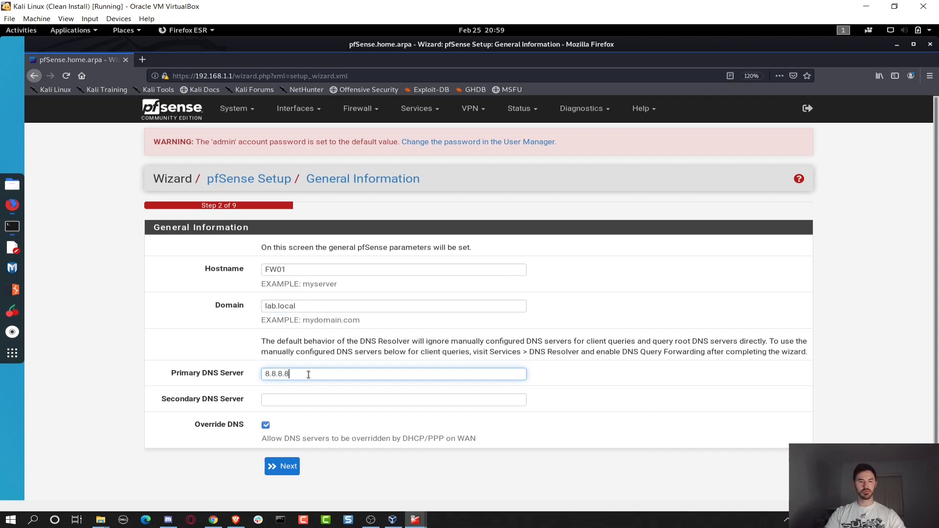
pyautogui.press('Tab')
pyautogui.write('8.8.8')
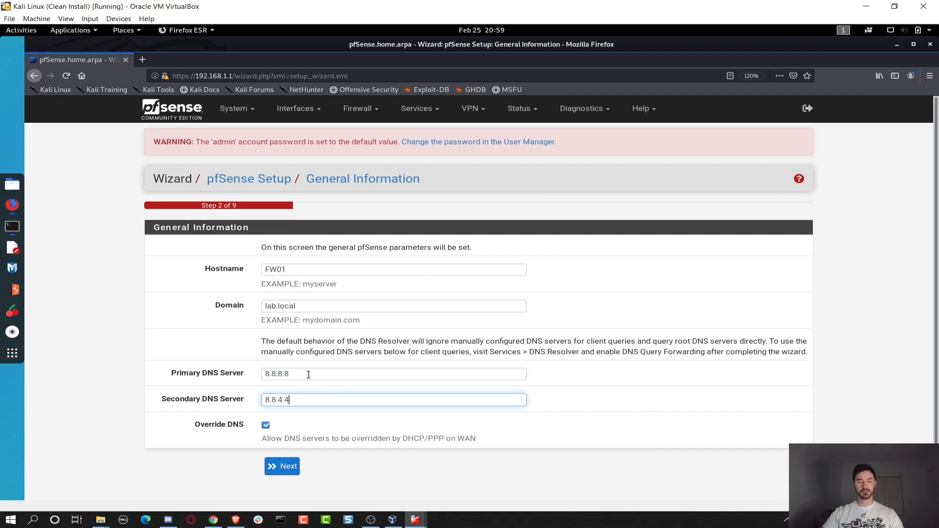
pyautogui.click(283, 466)
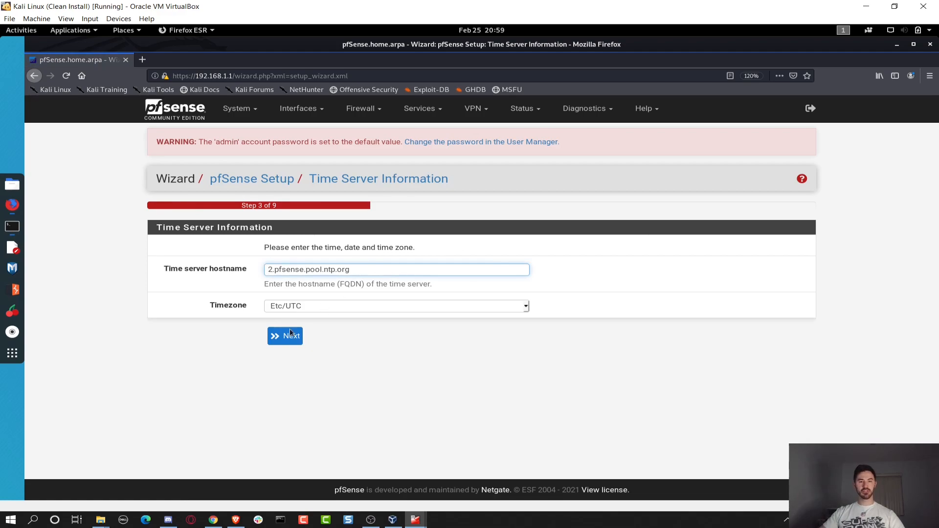
# Accept the default time server and DHCP WAN settings, keeping private and bogon networks blocked.
pyautogui.click(288, 340)
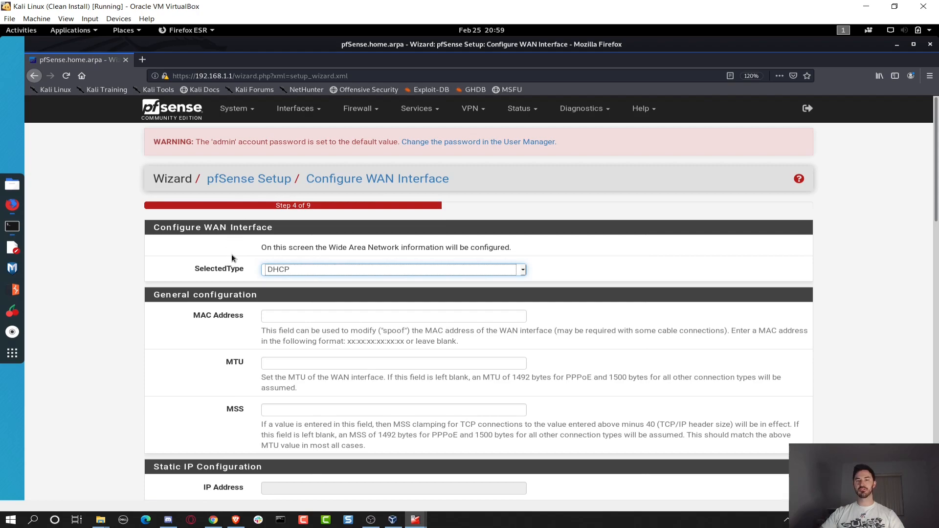
pyautogui.scroll(-6, 215, 319)
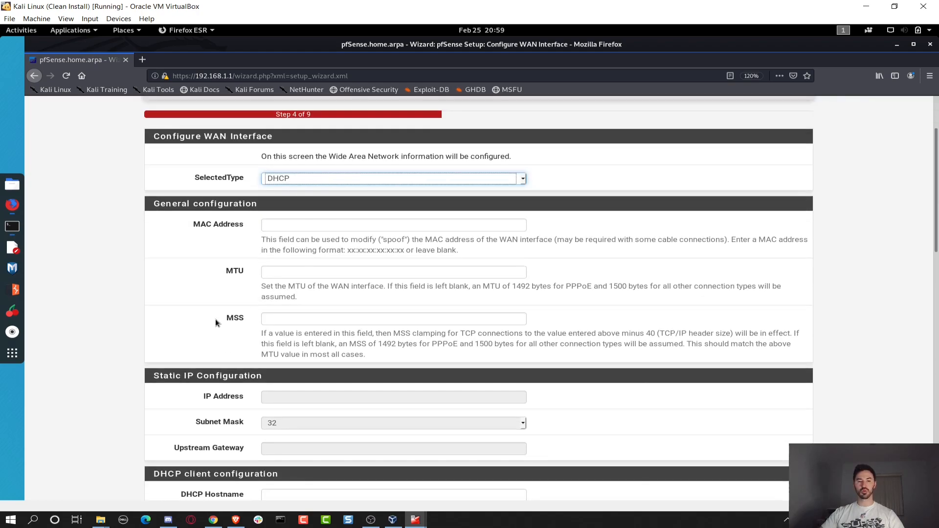
pyautogui.scroll(-7, 251, 414)
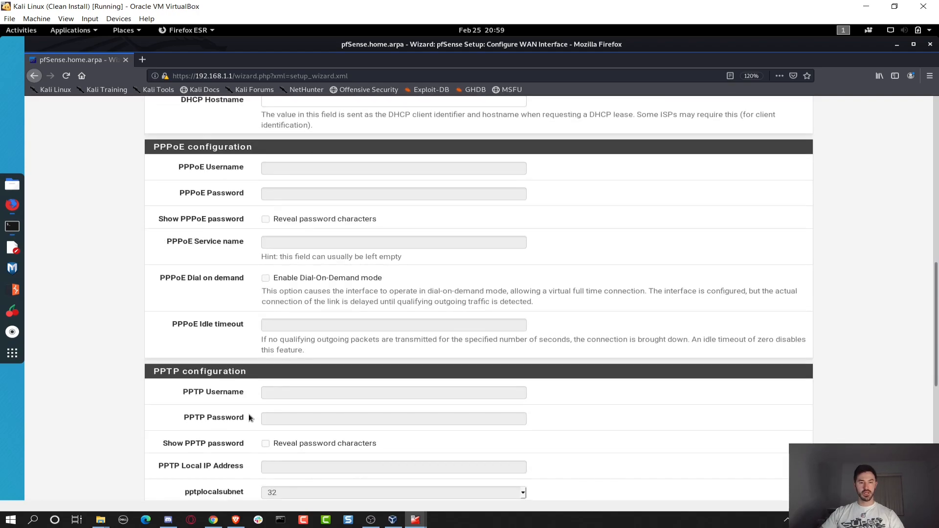
pyautogui.scroll(-2, 251, 414)
pyautogui.click(286, 444)
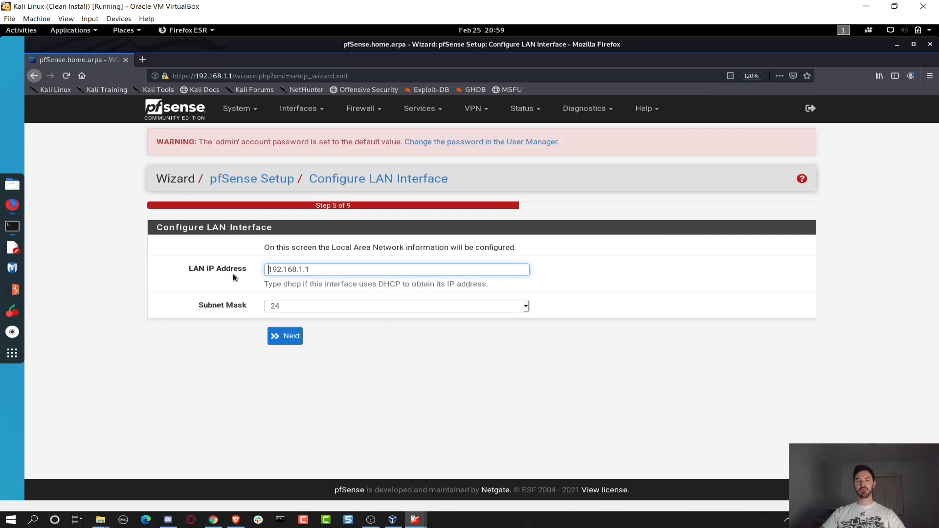
# Keep the LAN at 192.168.1.1/24 and set a new admin password, entered twice.
pyautogui.press('Home')
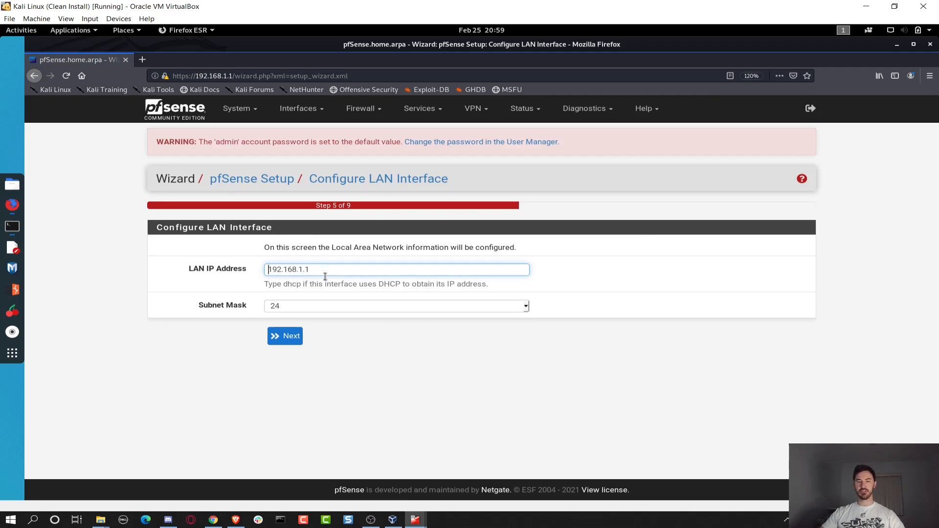
pyautogui.click(289, 342)
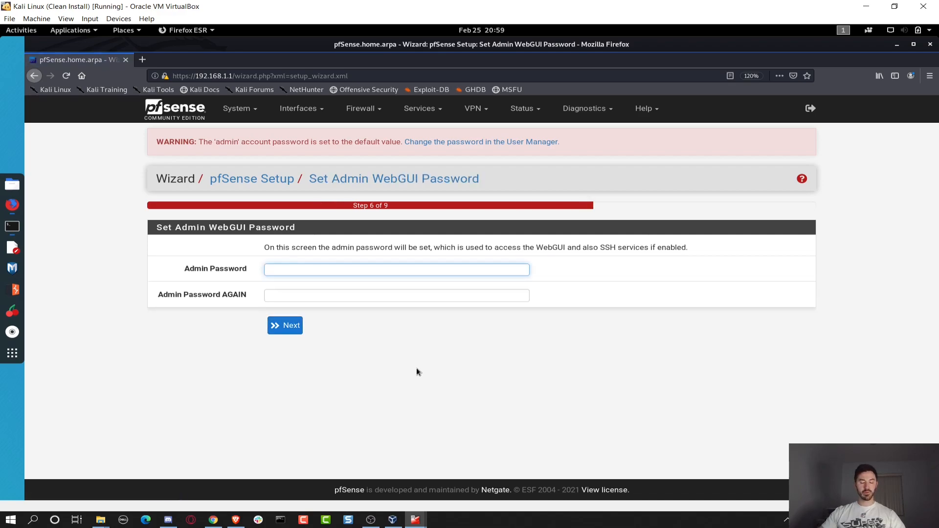
pyautogui.write('***********')
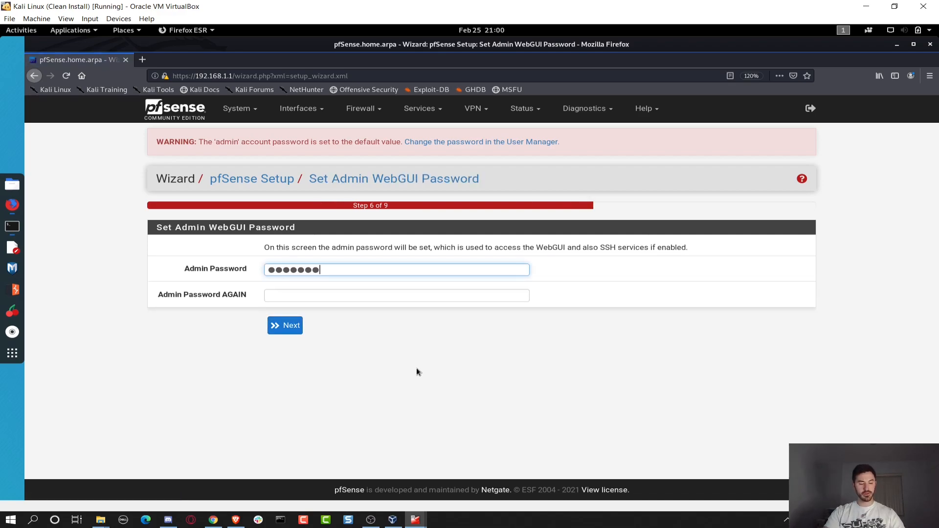
pyautogui.write('**')
pyautogui.press('Tab')
pyautogui.write('*************')
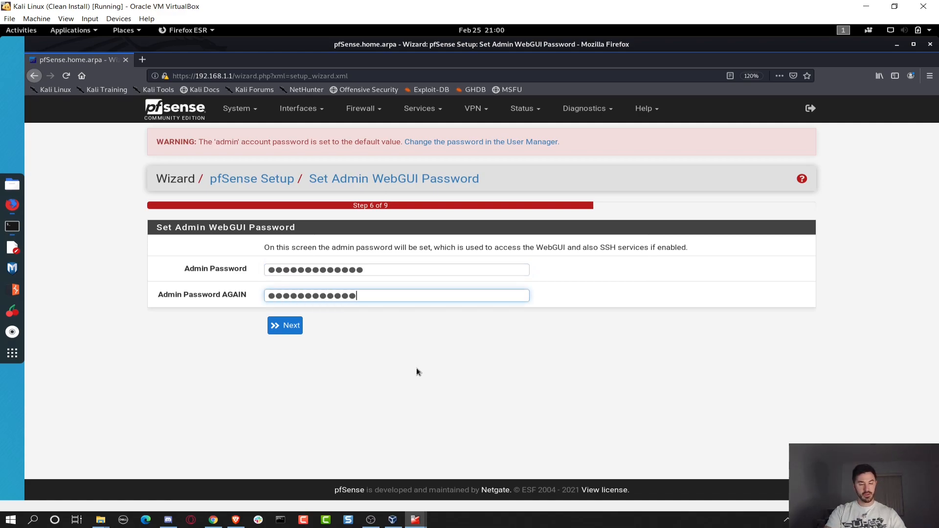
pyautogui.click(288, 326)
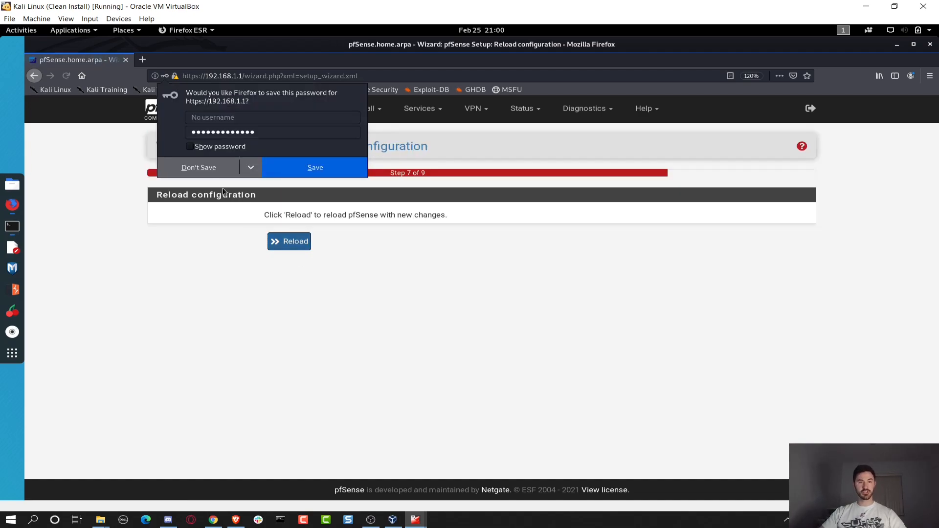
# Decline saving the password, reload pfSense with the new configuration, and return to VirtualBox Manager.
pyautogui.click(186, 169)
pyautogui.click(281, 242)
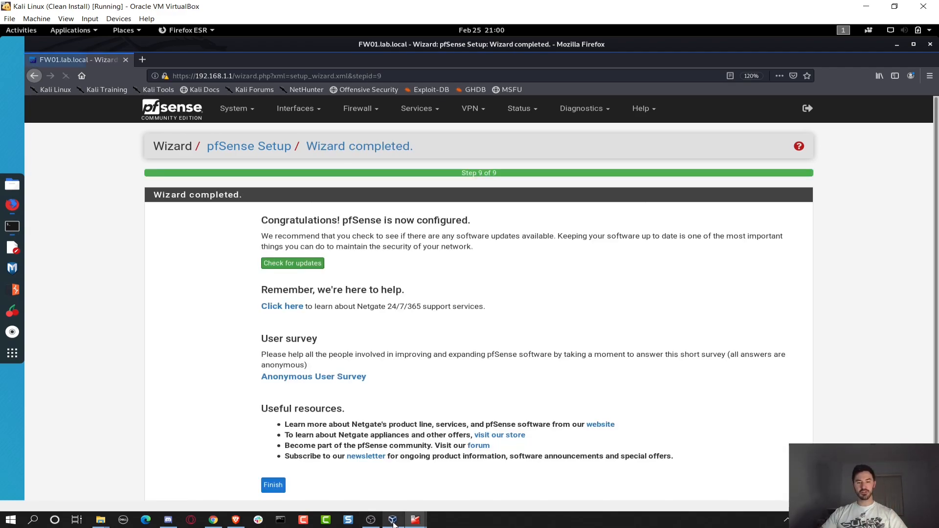
pyautogui.click(393, 520)
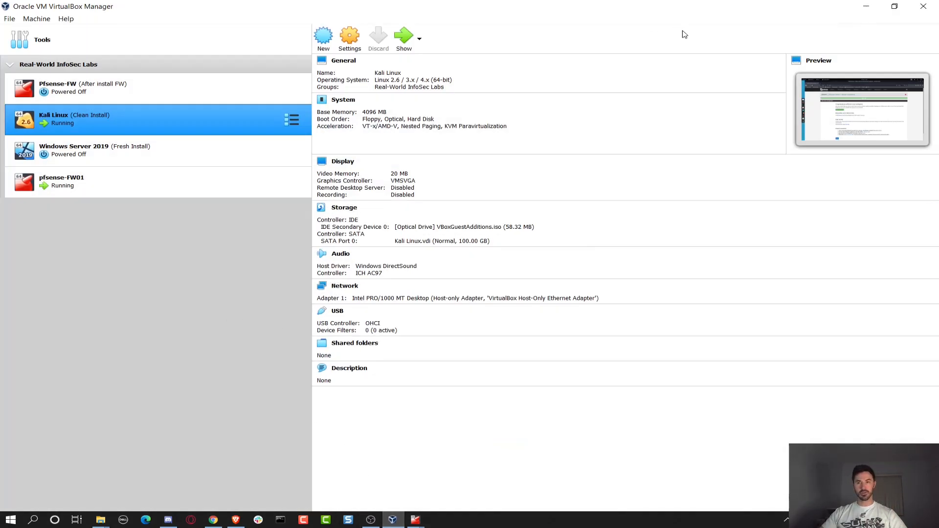
# Return to the Kali VM's browser and finish the pfSense setup wizard's last page.
pyautogui.click(415, 519)
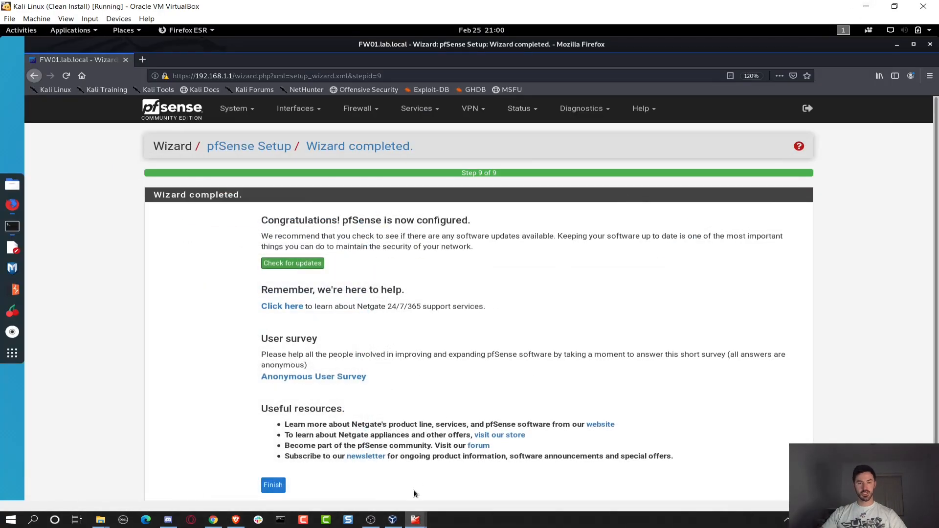
pyautogui.moveTo(415, 521)
pyautogui.click(354, 475)
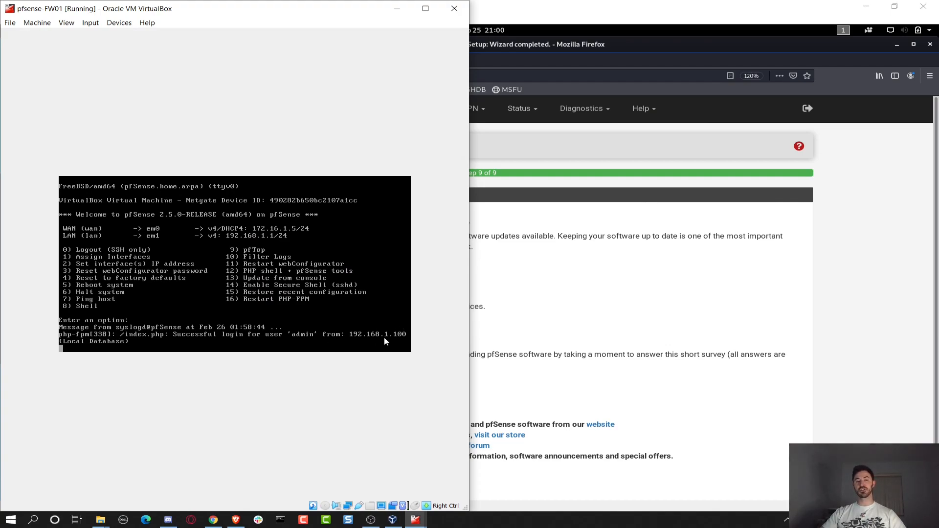
pyautogui.click(397, 16)
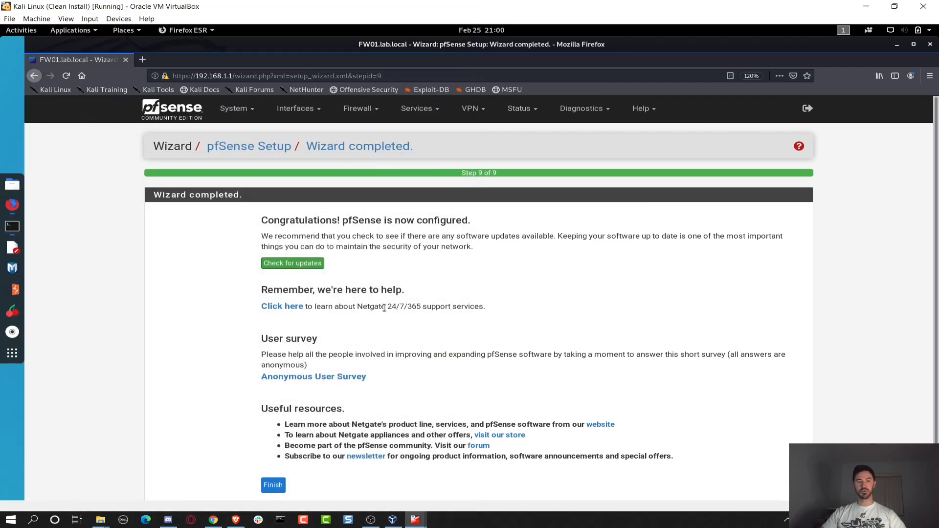
pyautogui.scroll(-2, 398, 336)
pyautogui.click(282, 430)
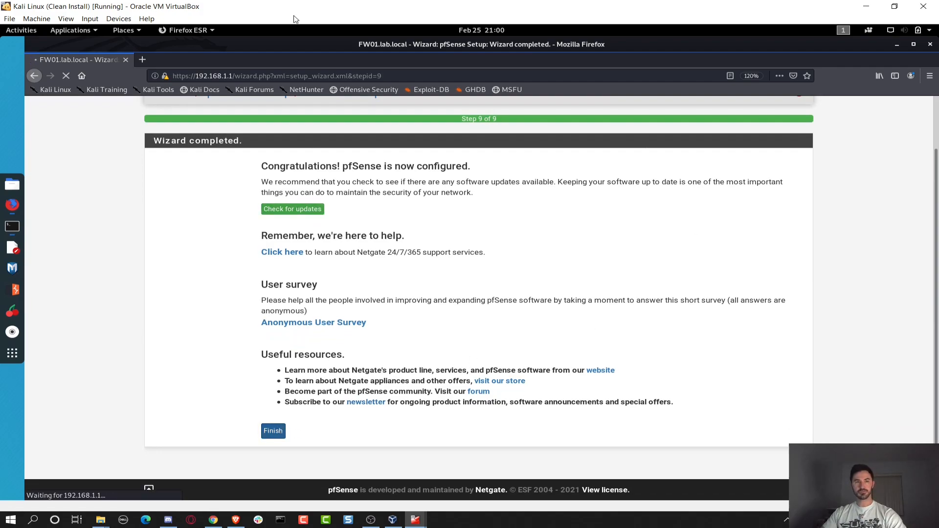
# Switch the Kali virtual machine to full-screen mode.
pyautogui.click(66, 19)
pyautogui.click(85, 30)
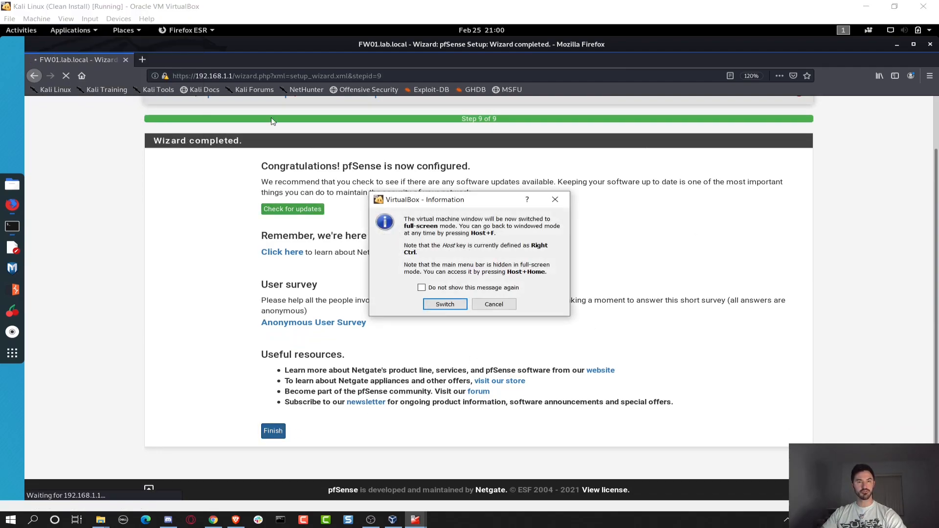
pyautogui.click(460, 304)
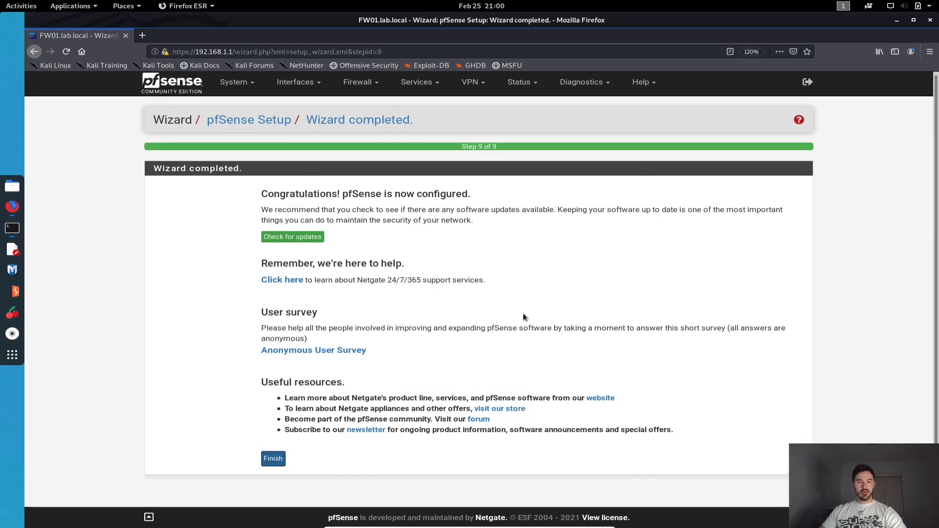
# Finish the wizard, accept the copyright and licence notice, and dismiss the survey request.
pyautogui.click(273, 460)
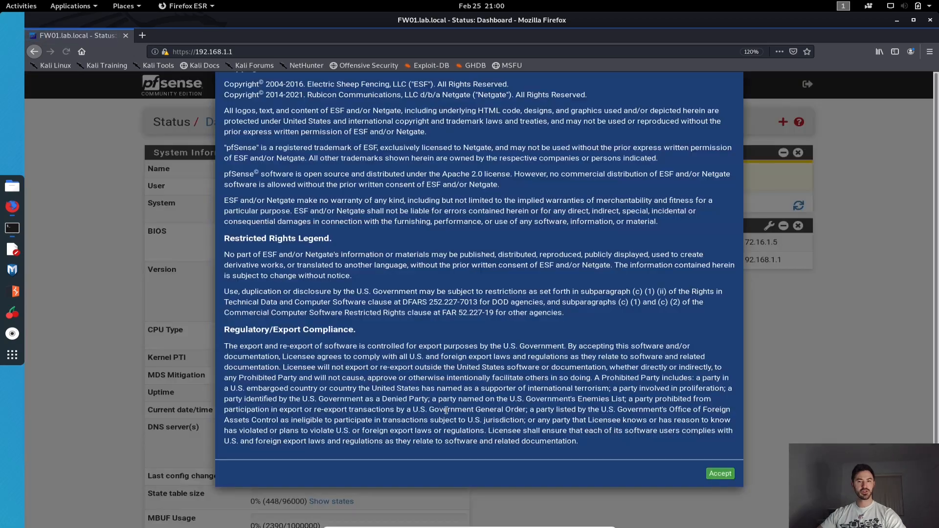
pyautogui.click(720, 508)
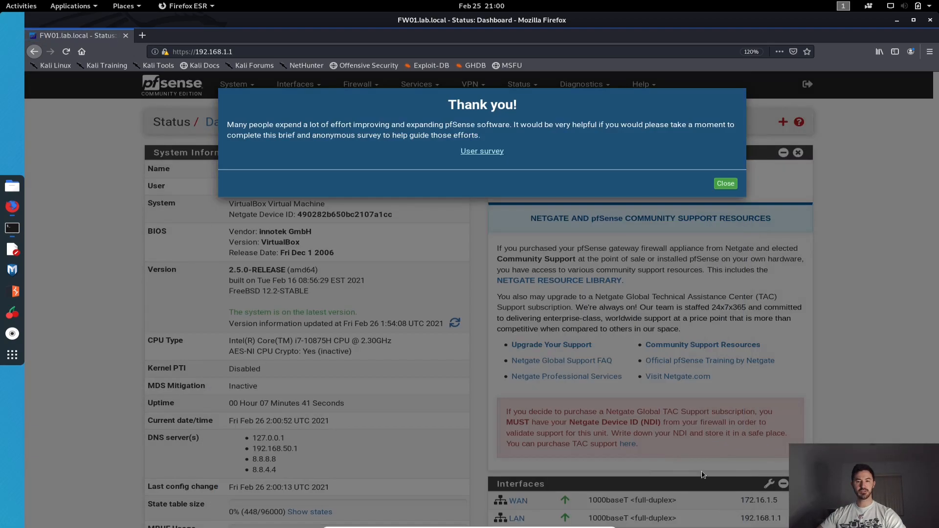
pyautogui.click(725, 184)
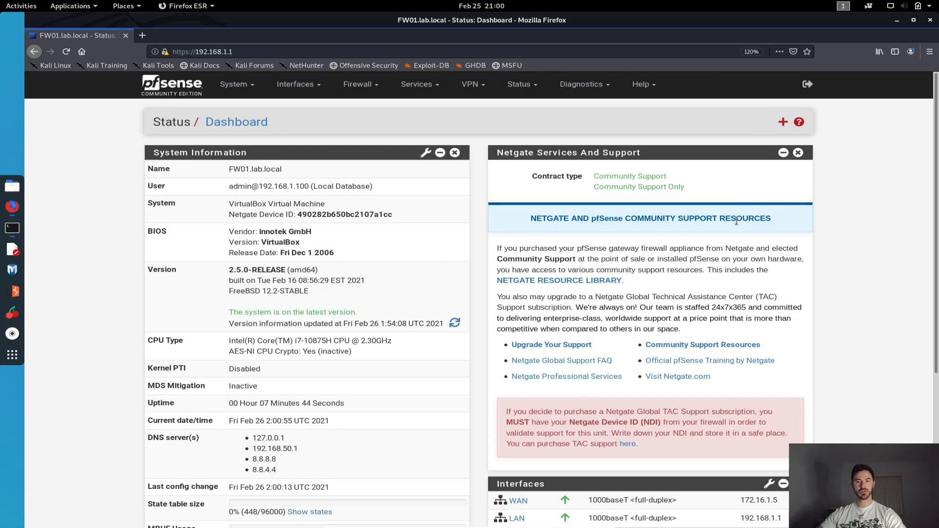
# Remove the Netgate Services And Support widget and bring up the available widgets list.
pyautogui.click(798, 153)
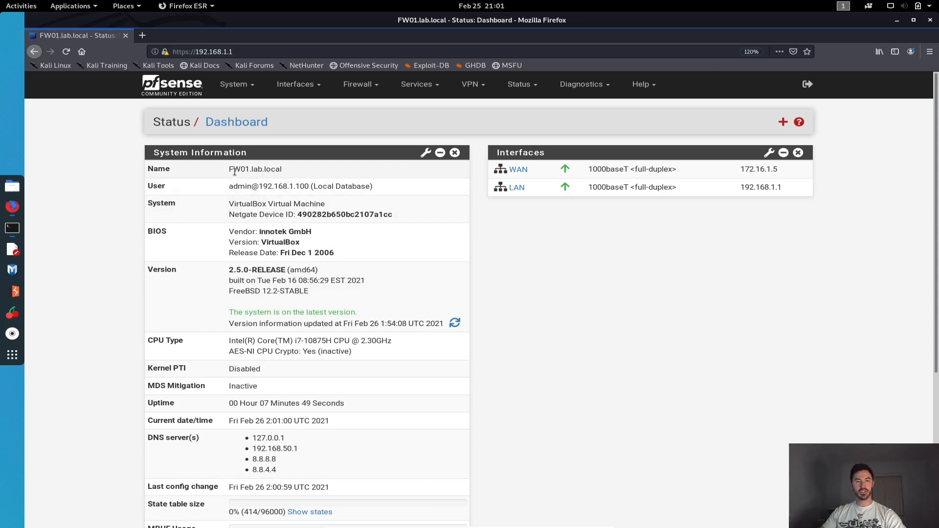
pyautogui.moveTo(254, 313); pyautogui.dragTo(229, 313)
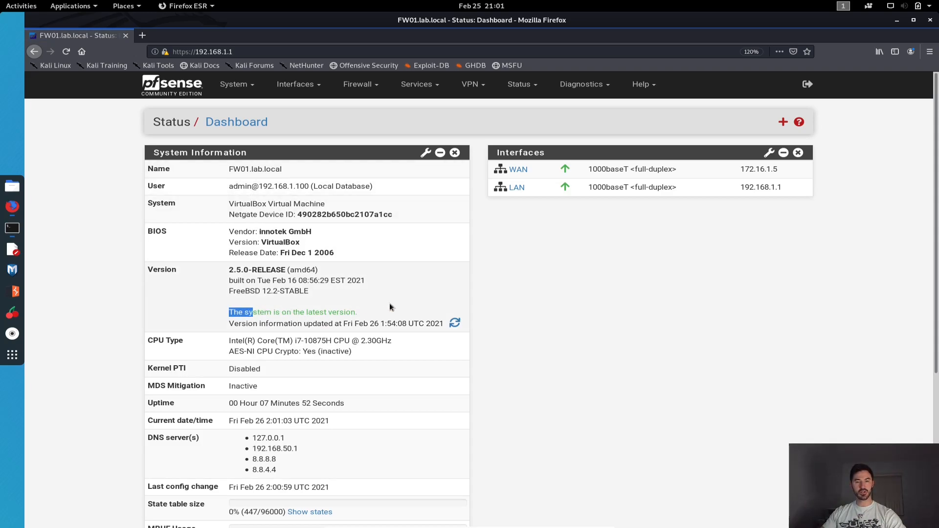
pyautogui.click(783, 122)
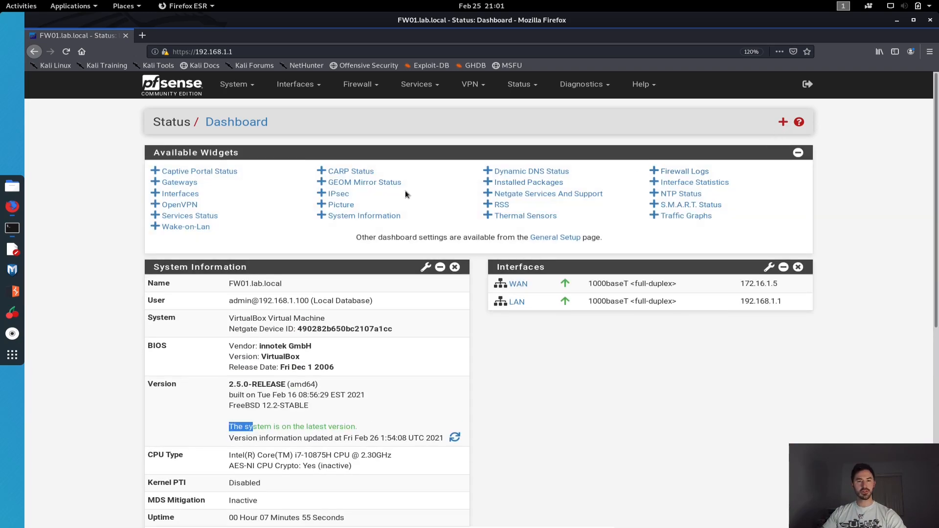
# Add the Services Status and Firewall Logs widgets to the dashboard.
pyautogui.click(355, 219)
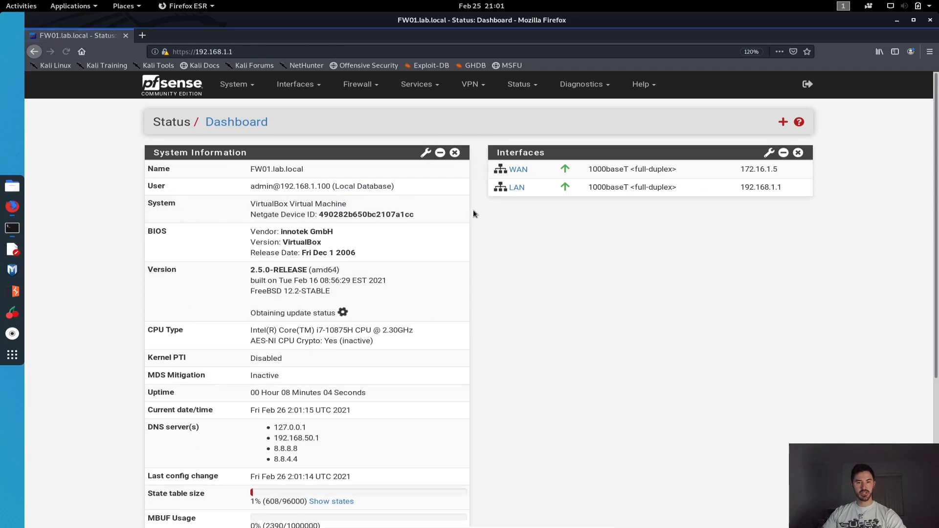
pyautogui.scroll(-5, 451, 289)
pyautogui.scroll(5, 448, 289)
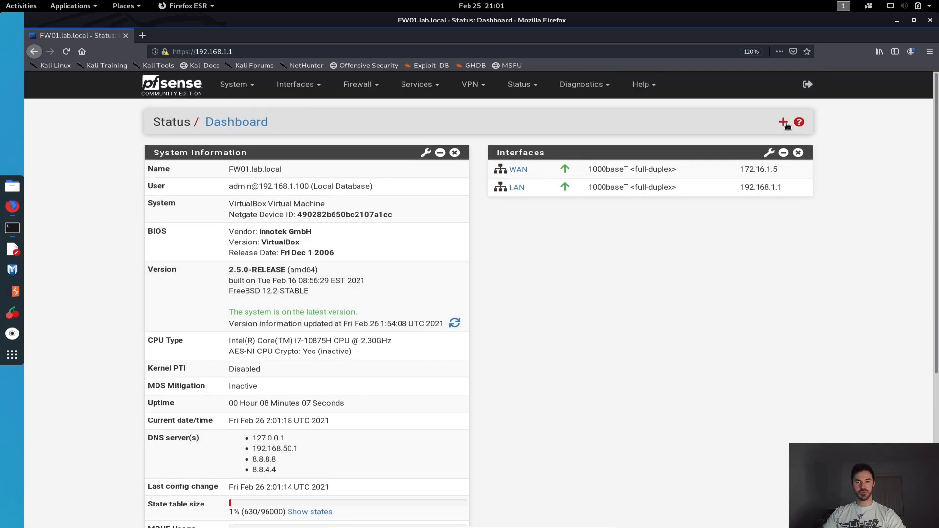
pyautogui.click(783, 123)
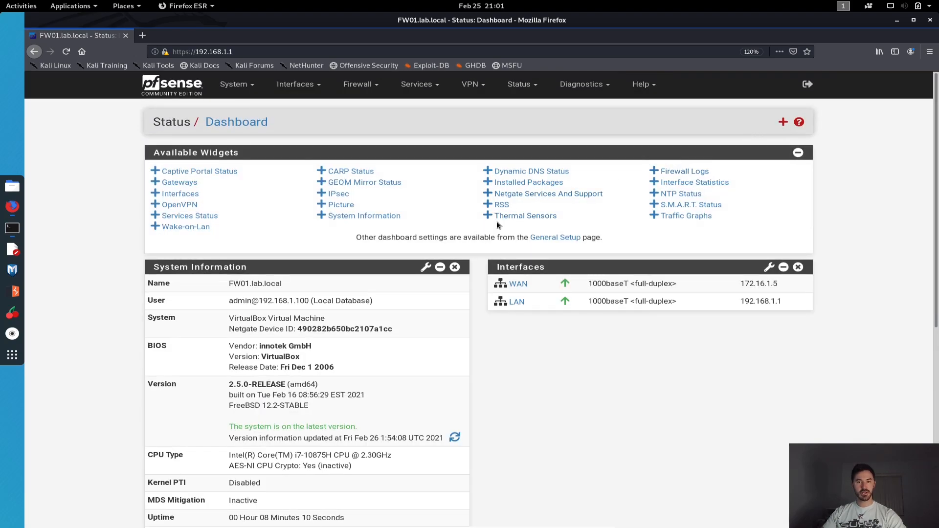
pyautogui.click(195, 217)
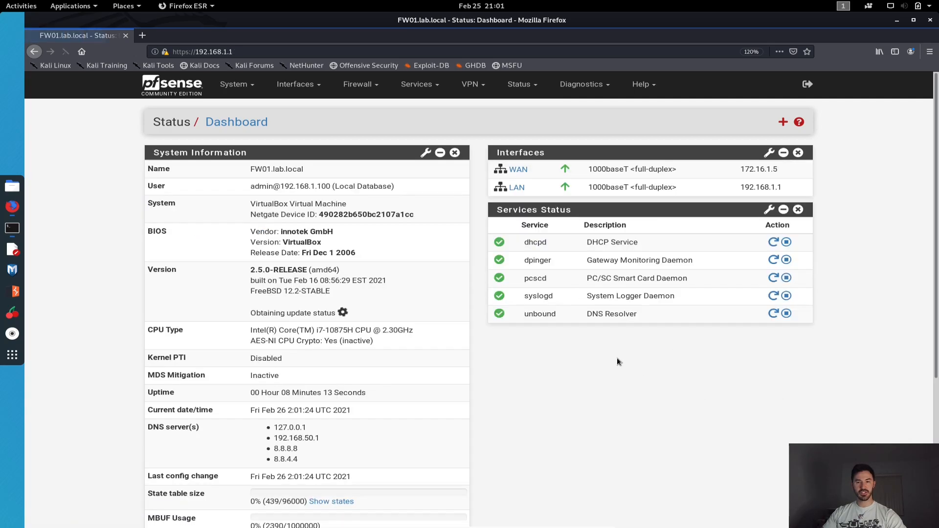
pyautogui.click(783, 122)
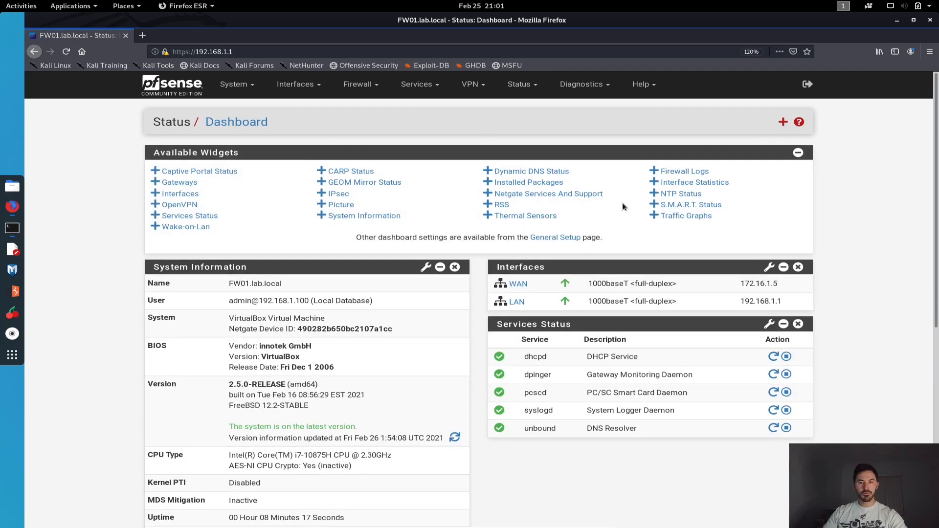
pyautogui.click(695, 173)
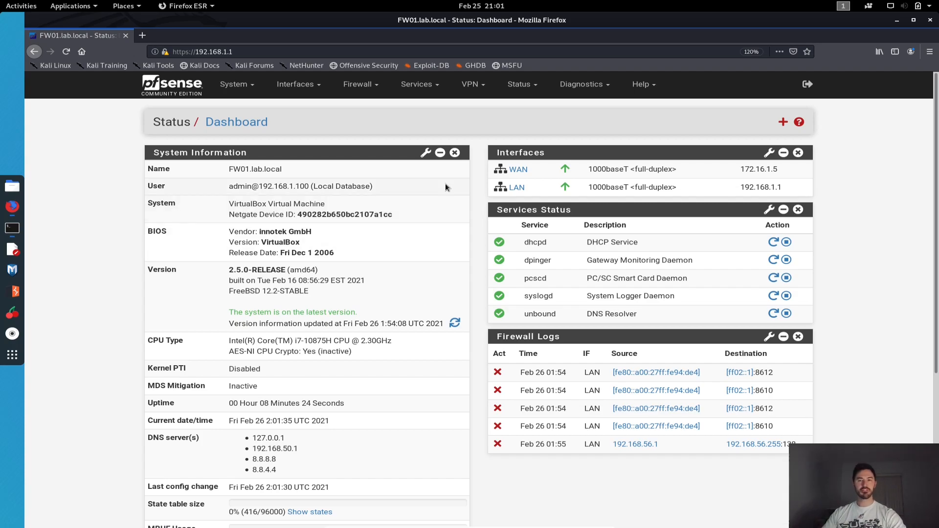
pyautogui.click(519, 91)
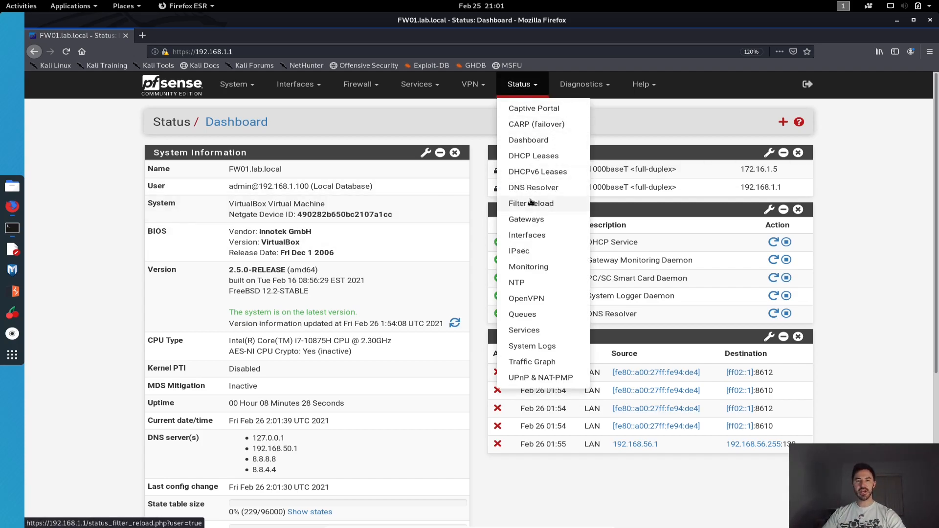
# Review all DHCP leases, with kali-VM at 192.168.1.100 online, then open Firewall NAT port forwards.
pyautogui.click(536, 159)
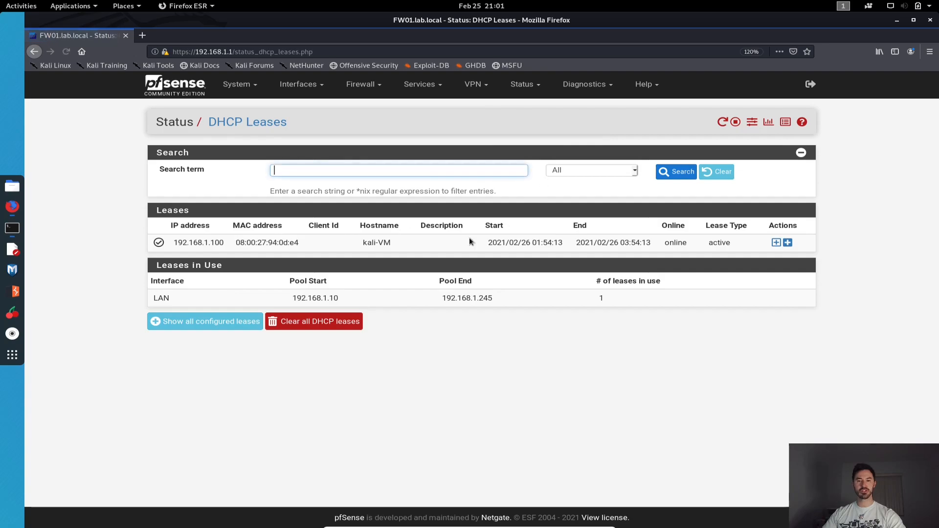
pyautogui.moveTo(372, 243); pyautogui.dragTo(392, 243)
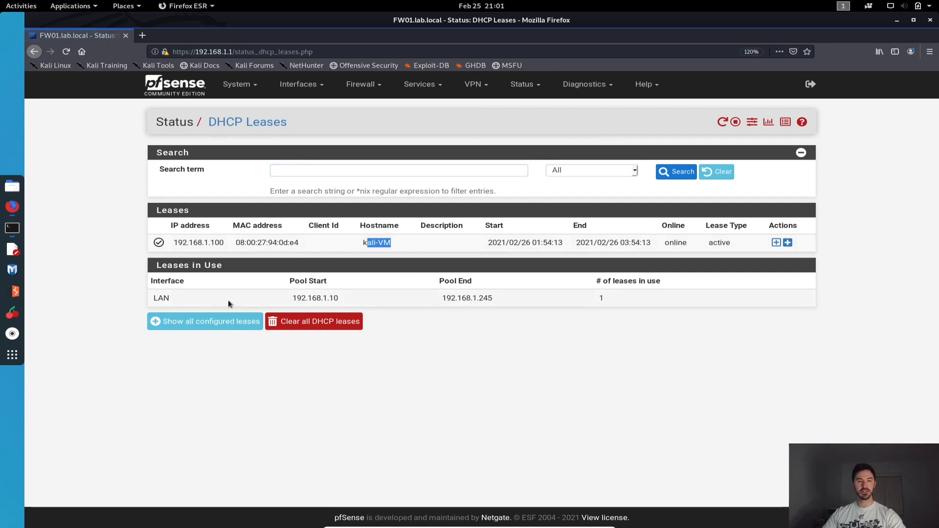
pyautogui.click(212, 320)
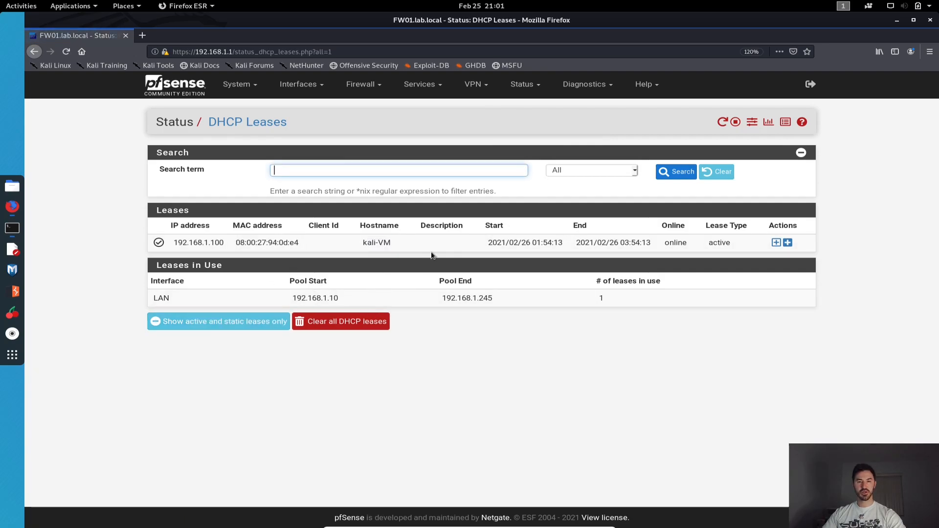
pyautogui.doubleClick(680, 247)
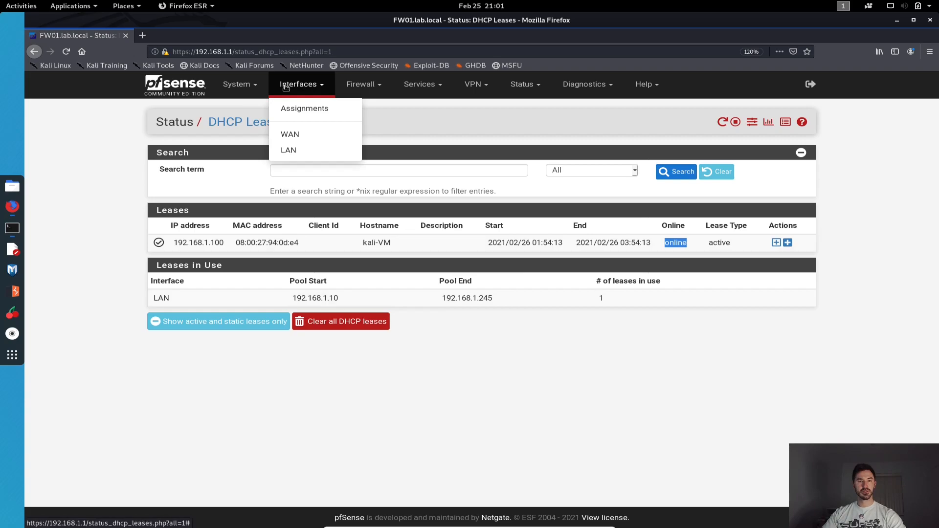
pyautogui.moveTo(360, 96)
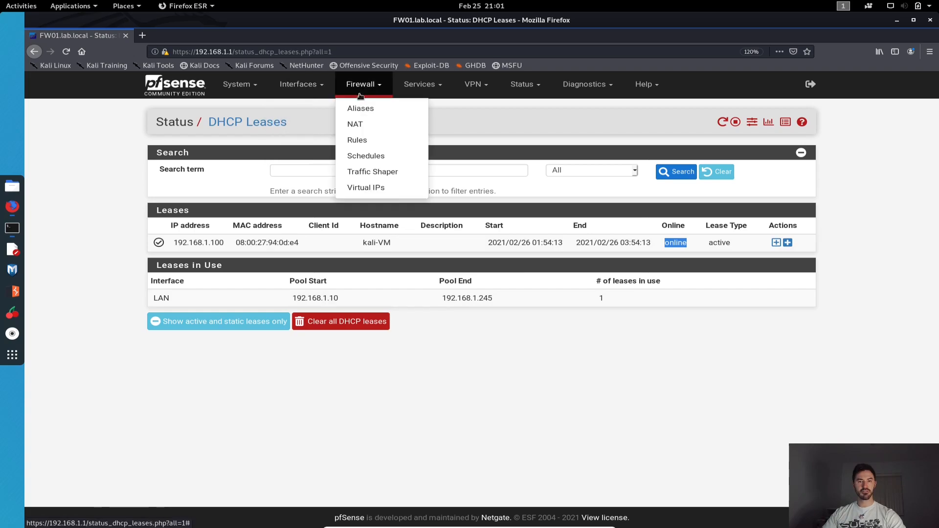
pyautogui.click(367, 126)
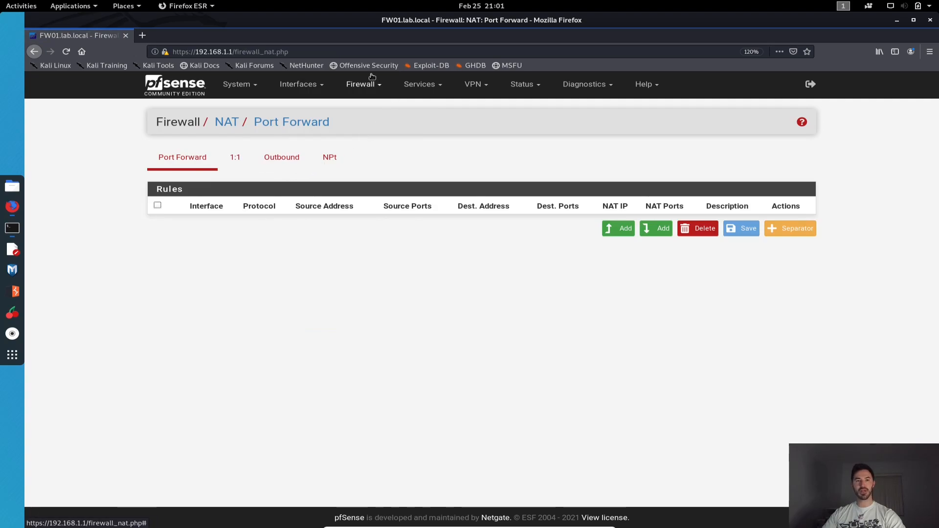
# Review the WAN and LAN firewall rules, then view the empty OpenVPN Servers page.
pyautogui.moveTo(364, 84)
pyautogui.click(372, 145)
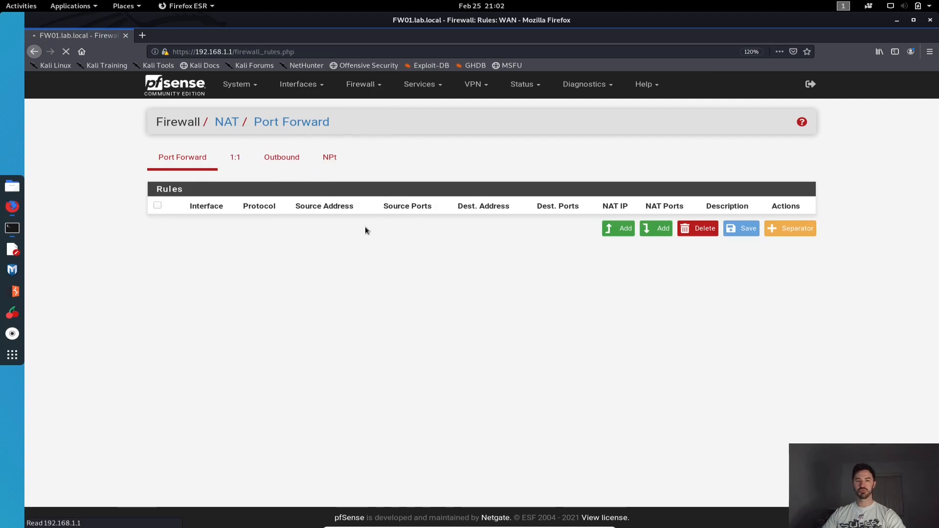
pyautogui.click(268, 156)
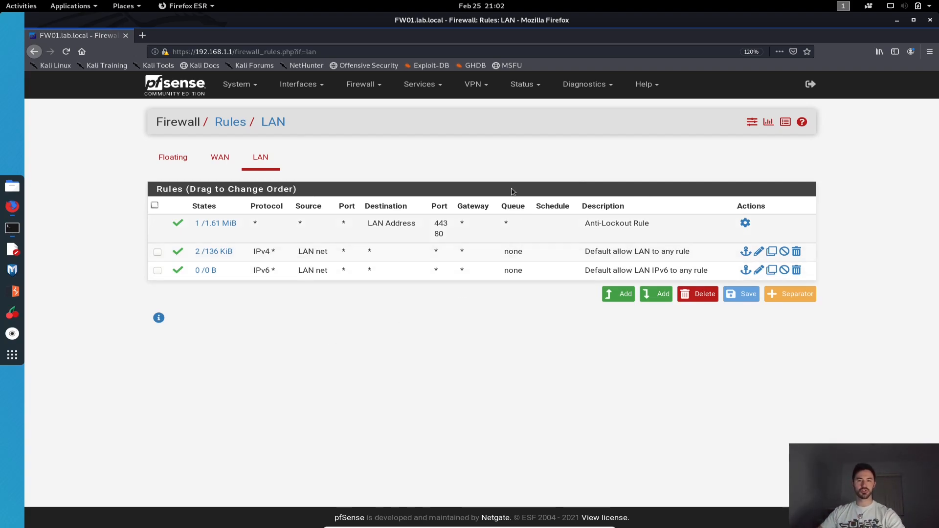
pyautogui.moveTo(472, 89)
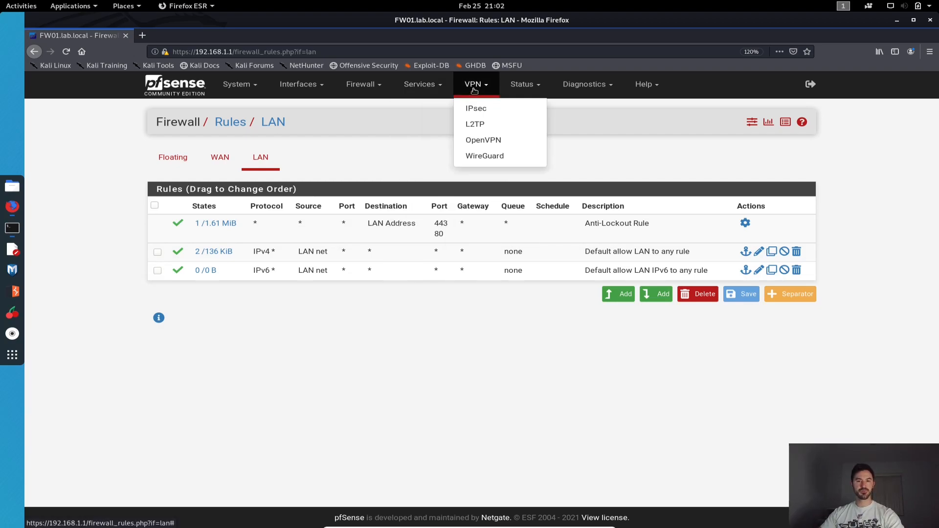
pyautogui.click(499, 139)
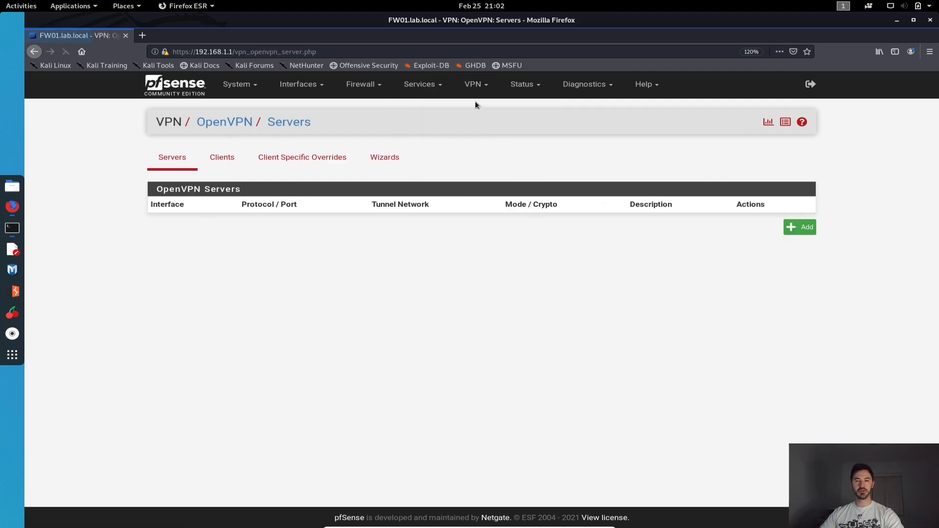
# Look at the empty WireGuard Tunnels page and a blank wg0 form, then return to the dashboard unsaved.
pyautogui.moveTo(474, 88)
pyautogui.click(505, 156)
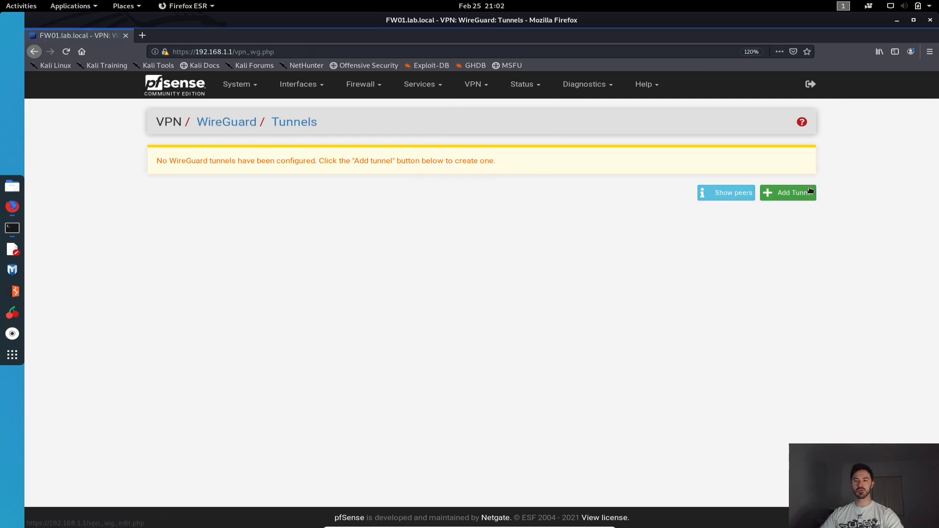
pyautogui.click(779, 196)
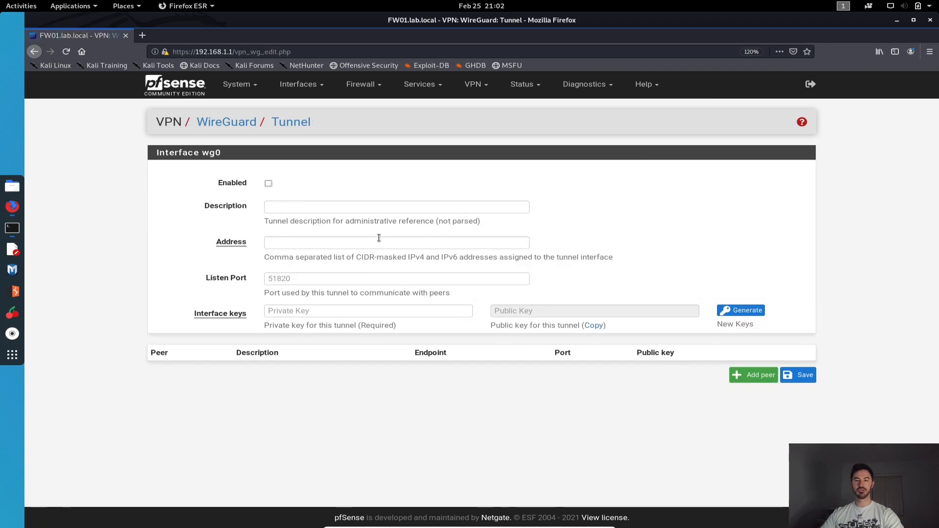
pyautogui.click(184, 92)
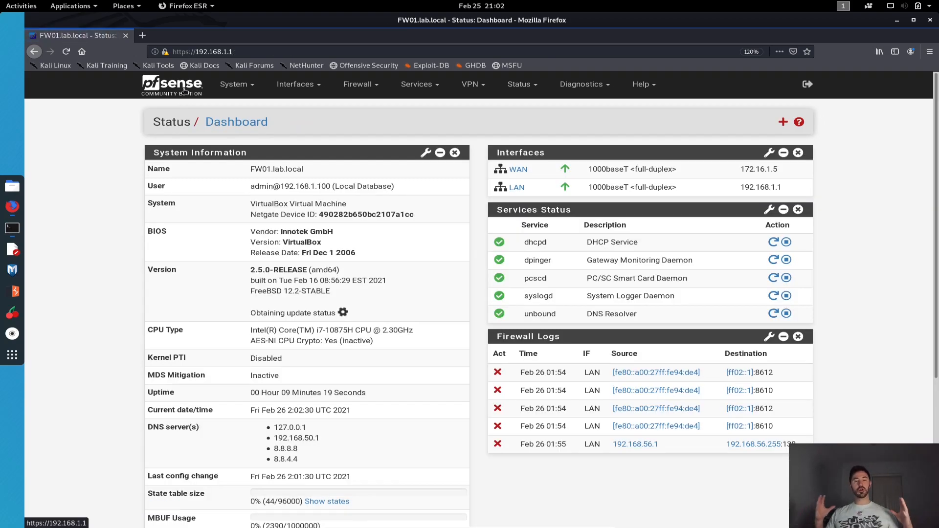